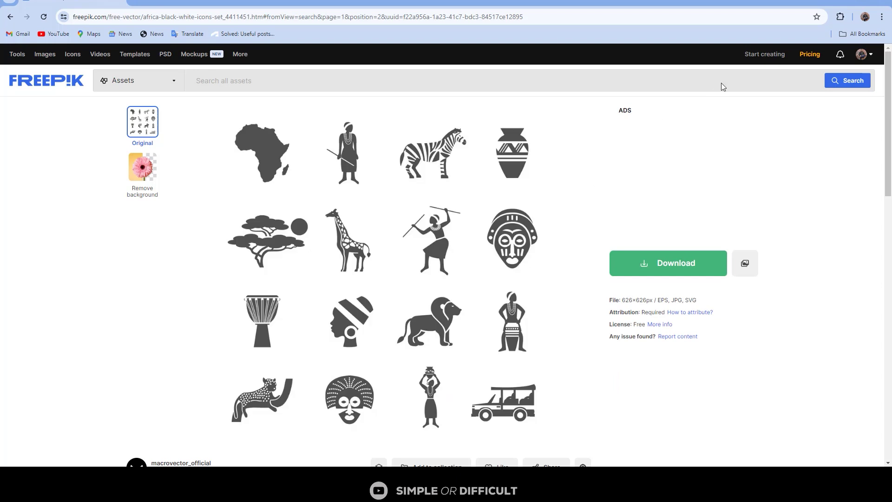
Open the 1987 EPS file from the africa-black-white-icons-set folder in Illustrator and save it on the computer as Adobe Illustrator (*.AI).
{"action": "left_click", "coordinate": [838, 3]}
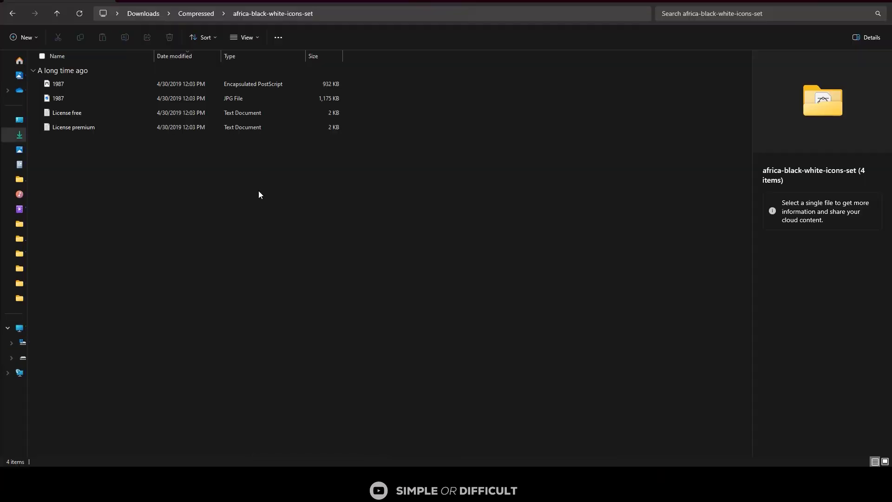
{"action": "double_click", "coordinate": [63, 85]}
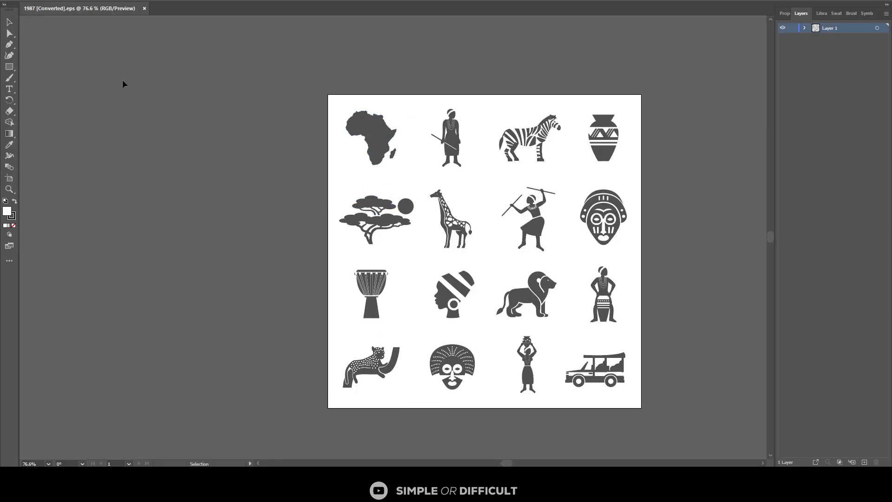
{"action": "left_click", "coordinate": [44, 0]}
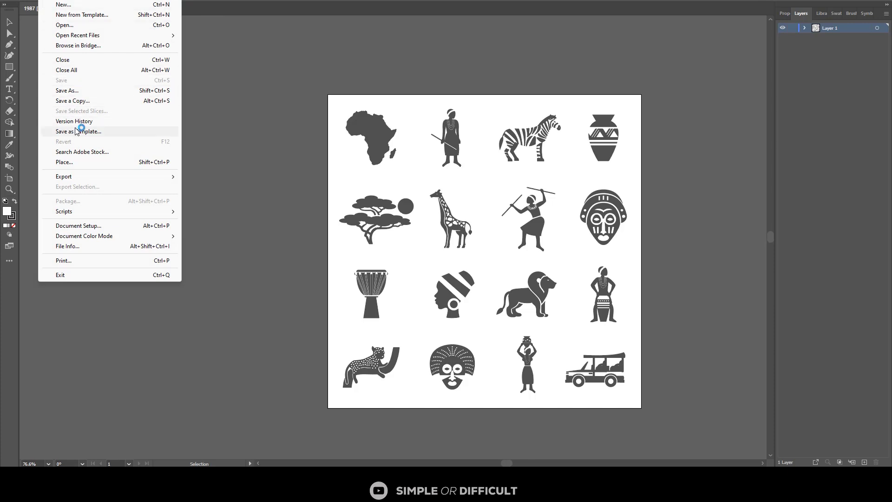
{"action": "left_click", "coordinate": [81, 93]}
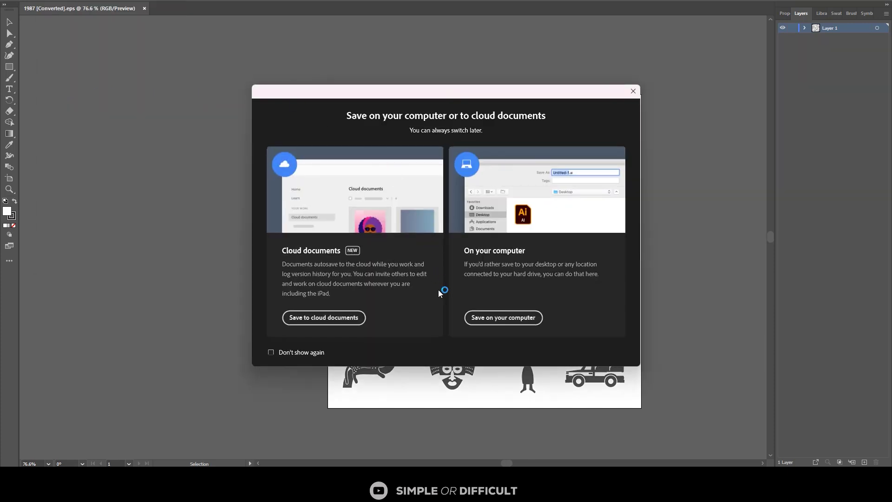
{"action": "left_click", "coordinate": [506, 316]}
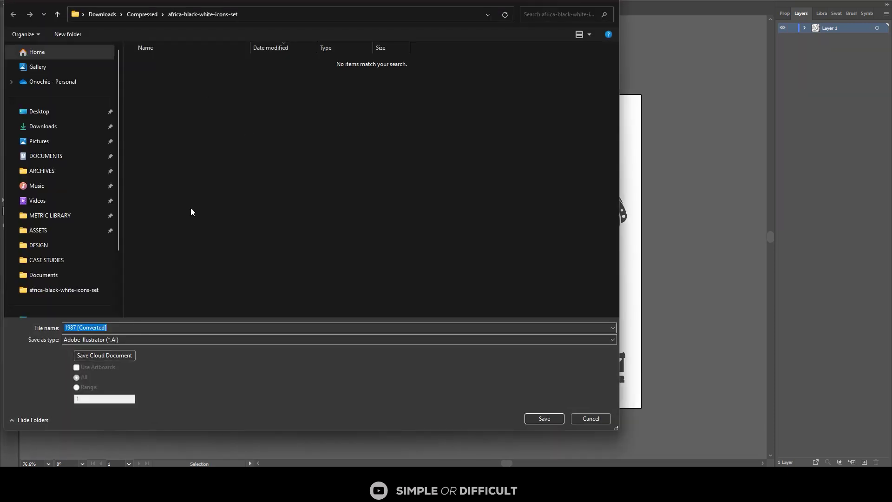
{"action": "left_click", "coordinate": [133, 341]}
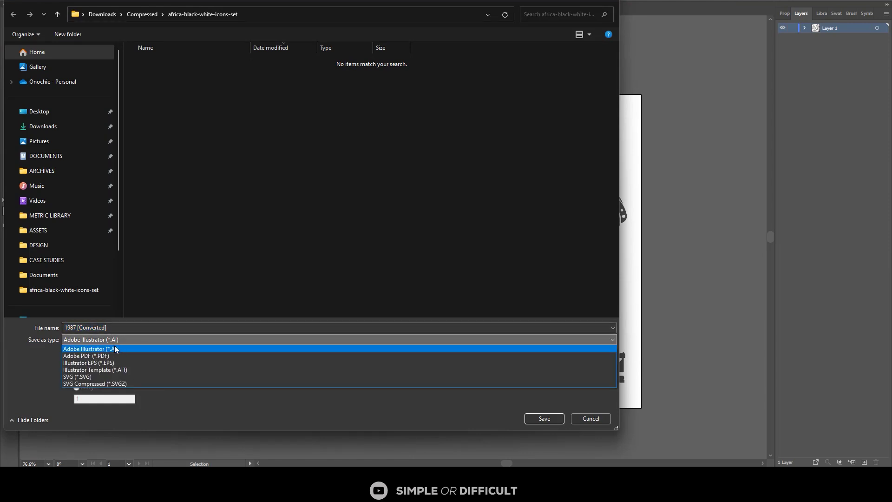
{"action": "left_click", "coordinate": [113, 346]}
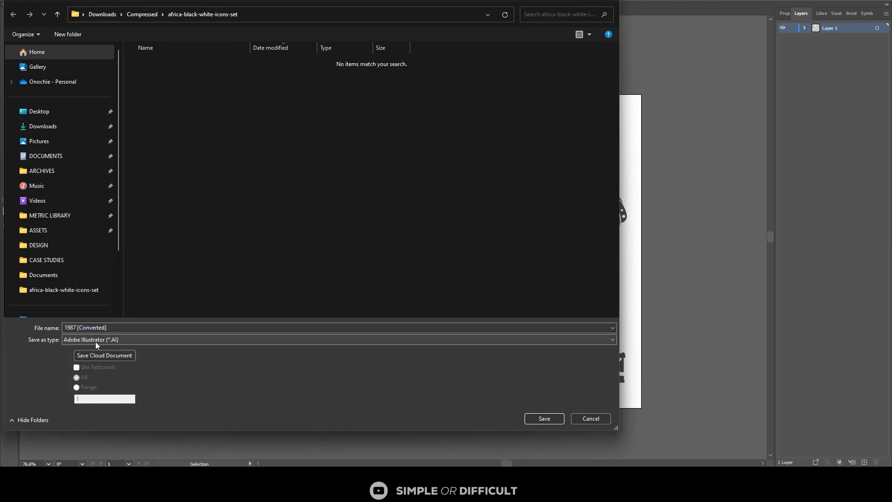
{"action": "left_click", "coordinate": [544, 419]}
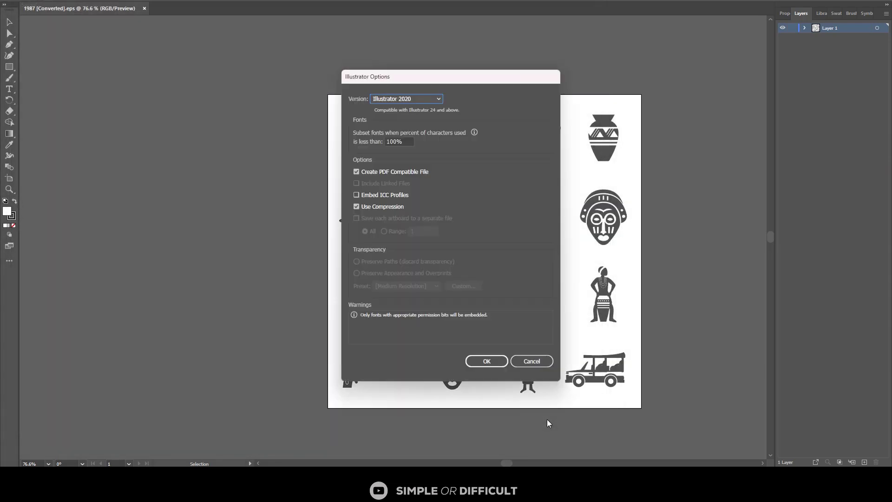
Set the file version to Illustrator 8 and complete the save in the legacy format.
{"action": "left_click", "coordinate": [390, 98]}
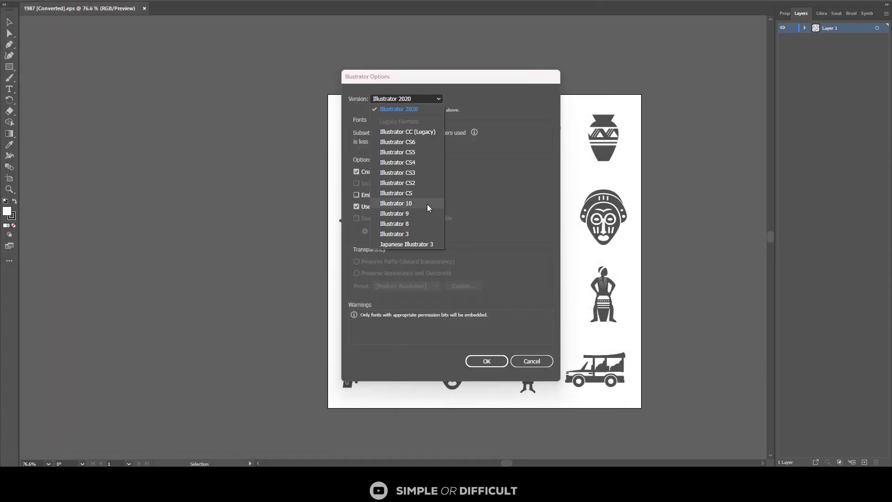
{"action": "left_click", "coordinate": [407, 224]}
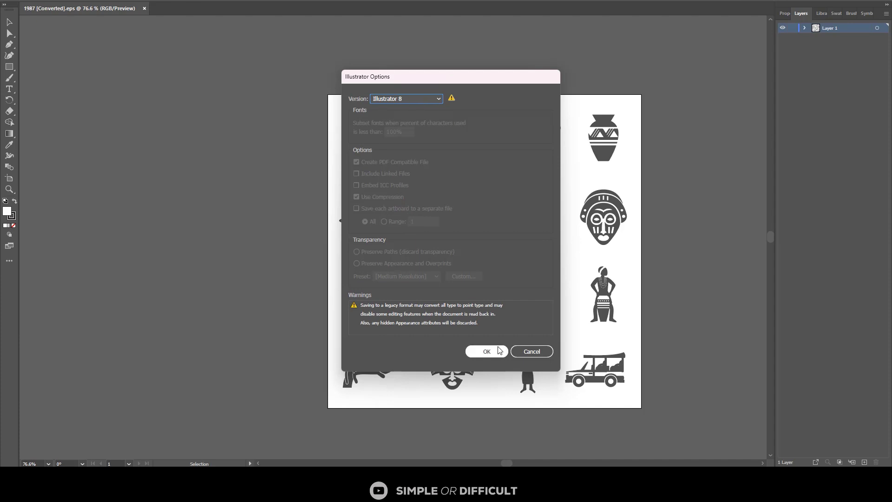
{"action": "left_click", "coordinate": [489, 349]}
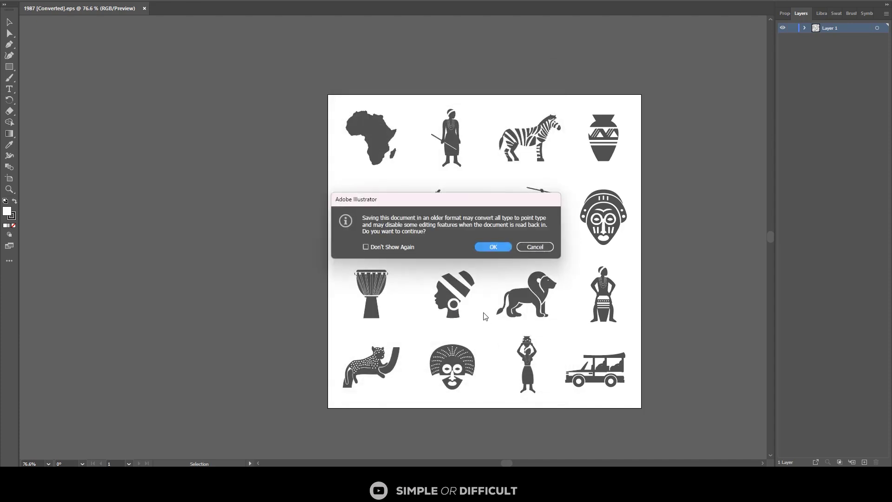
{"action": "left_click", "coordinate": [486, 245]}
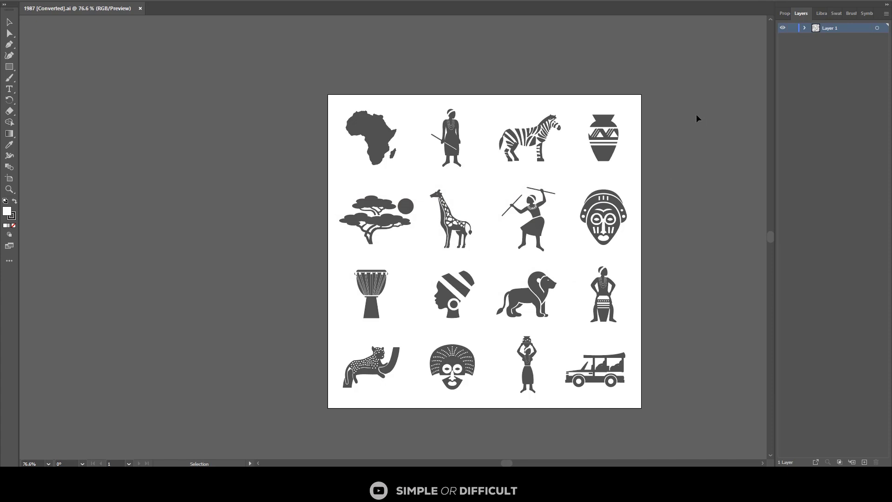
Leave Illustrator, quit the Creative Cloud repair message and switch to 3ds Max.
{"action": "left_click", "coordinate": [837, 0]}
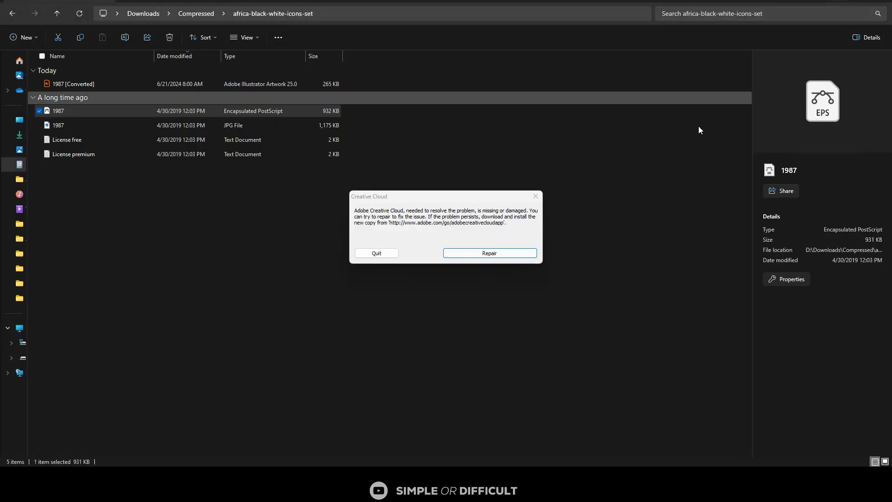
{"action": "left_click", "coordinate": [376, 254]}
{"action": "left_click", "coordinate": [377, 253]}
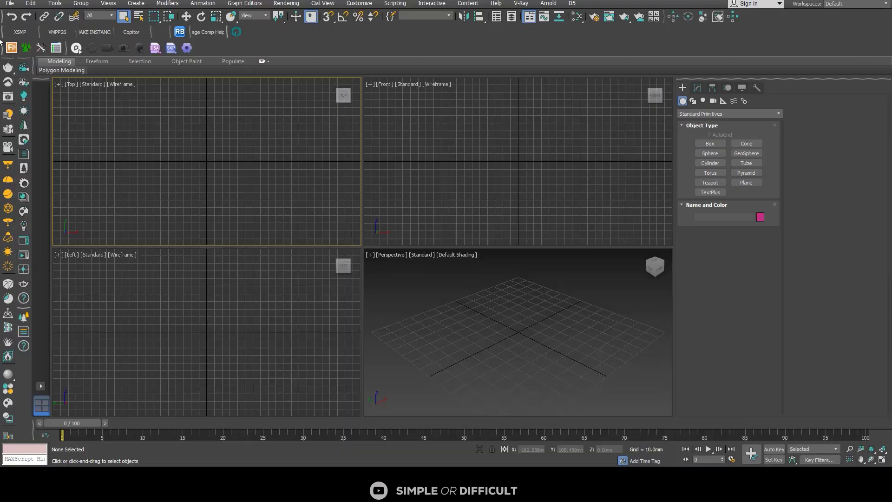
Change the viewport layout to two side-by-side viewports, Top and Front.
{"action": "left_click", "coordinate": [41, 386]}
{"action": "left_click", "coordinate": [79, 405]}
{"action": "scroll", "coordinate": [276, 258], "scroll_direction": "down", "scroll_amount": 3}
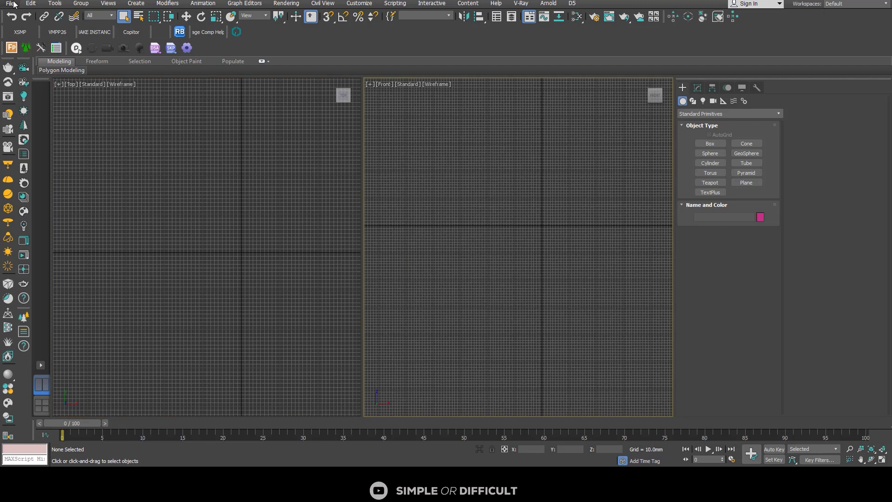
Start a file import and browse to the recent folder D:\Downloads\Compressed\africa-black-white-icons-set.
{"action": "left_click", "coordinate": [8, 3]}
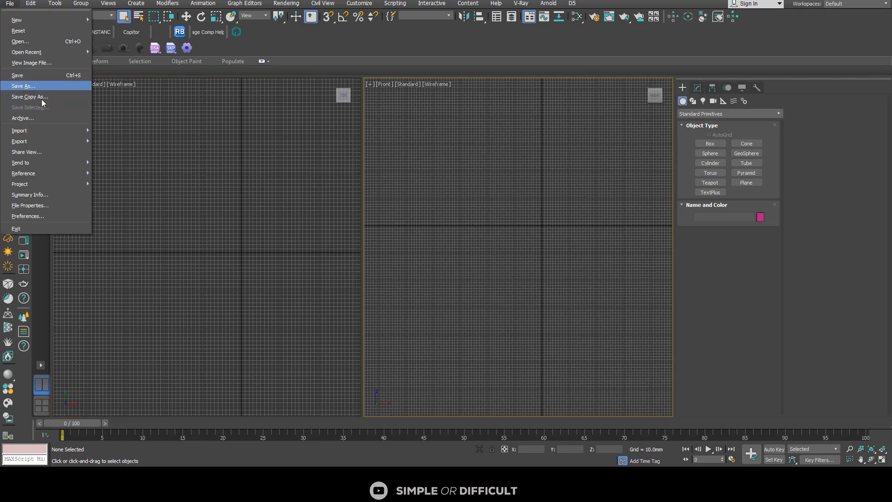
{"action": "mouse_move", "coordinate": [43, 131]}
{"action": "left_click", "coordinate": [112, 134]}
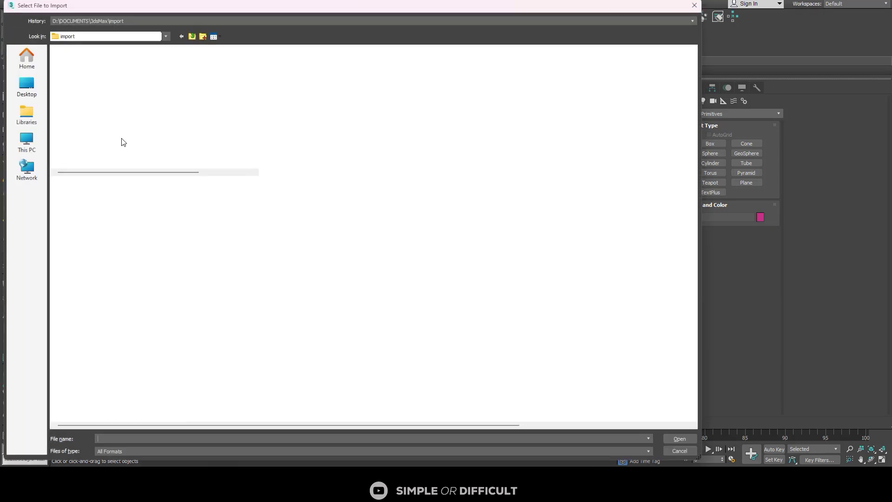
{"action": "left_click", "coordinate": [129, 19]}
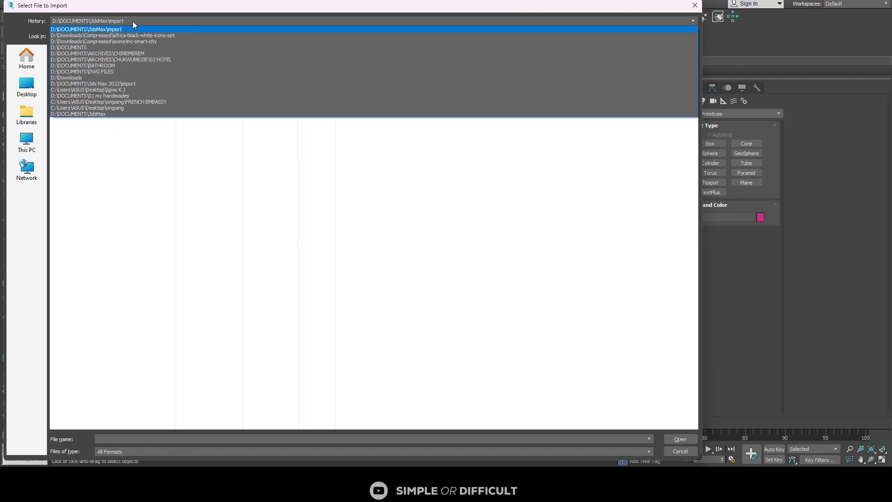
{"action": "left_click", "coordinate": [139, 35]}
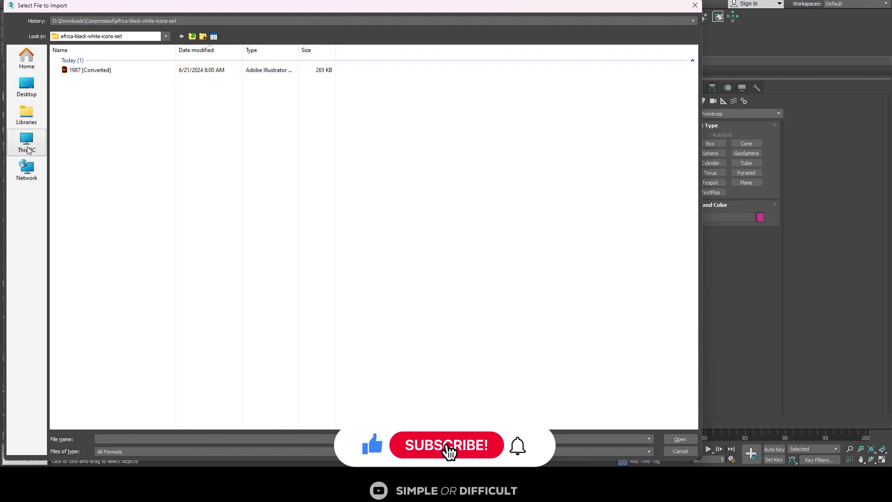
{"action": "left_click", "coordinate": [177, 18]}
{"action": "left_click", "coordinate": [122, 144]}
Import 1987 [Converted], merging its objects with the current scene as a single shape.
{"action": "left_click", "coordinate": [91, 72]}
{"action": "left_click", "coordinate": [687, 440]}
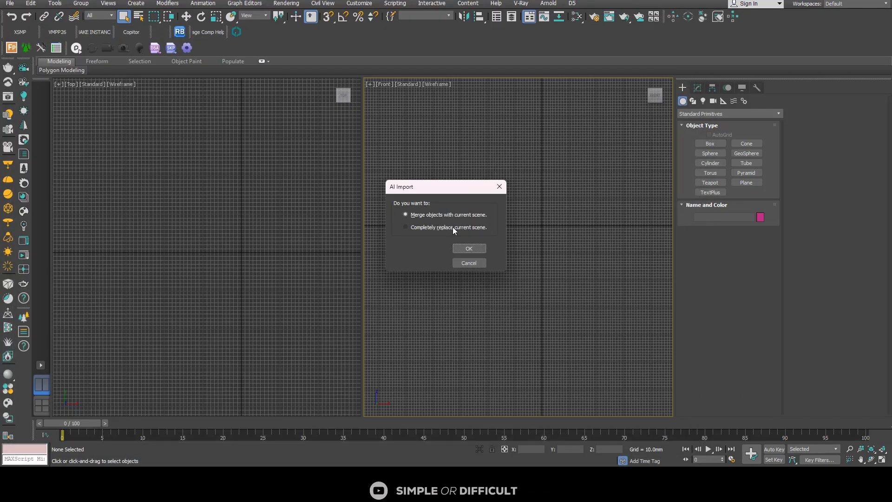
{"action": "left_click", "coordinate": [474, 253]}
{"action": "left_click", "coordinate": [473, 249]}
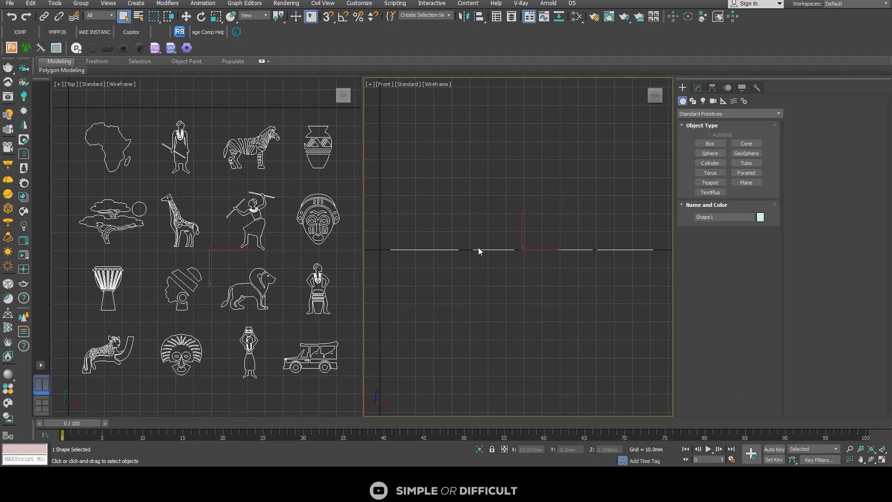
Compare the imported icon outlines with the original icon set on the Freepik page in the browser.
{"action": "scroll", "coordinate": [276, 227], "scroll_direction": "down", "scroll_amount": 5}
{"action": "scroll", "coordinate": [236, 200], "scroll_direction": "up", "scroll_amount": 5}
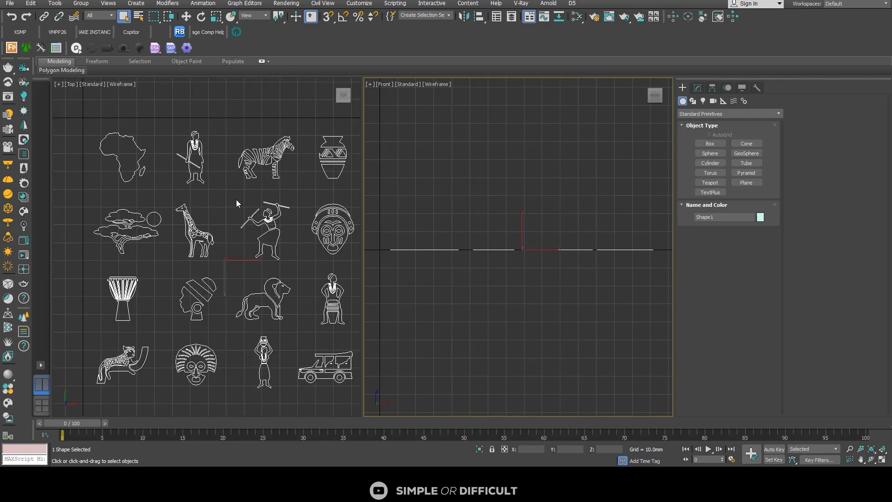
{"action": "scroll", "coordinate": [177, 214], "scroll_direction": "down", "scroll_amount": 3}
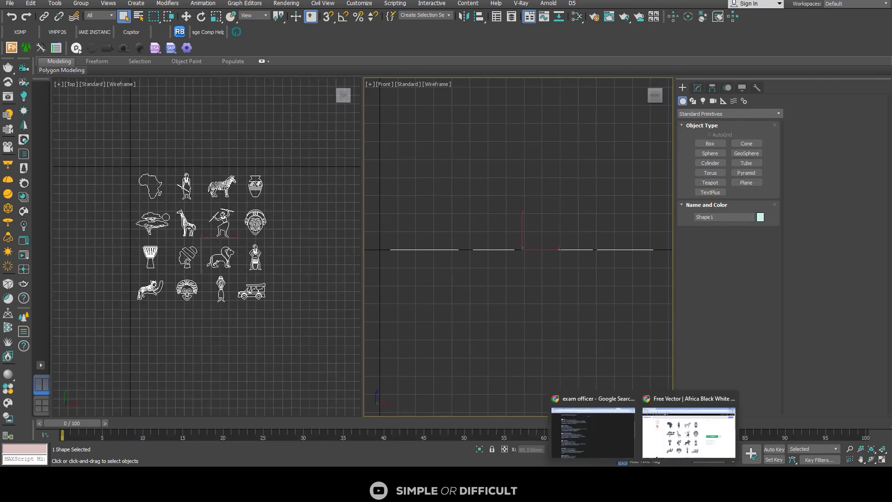
{"action": "left_click", "coordinate": [686, 435]}
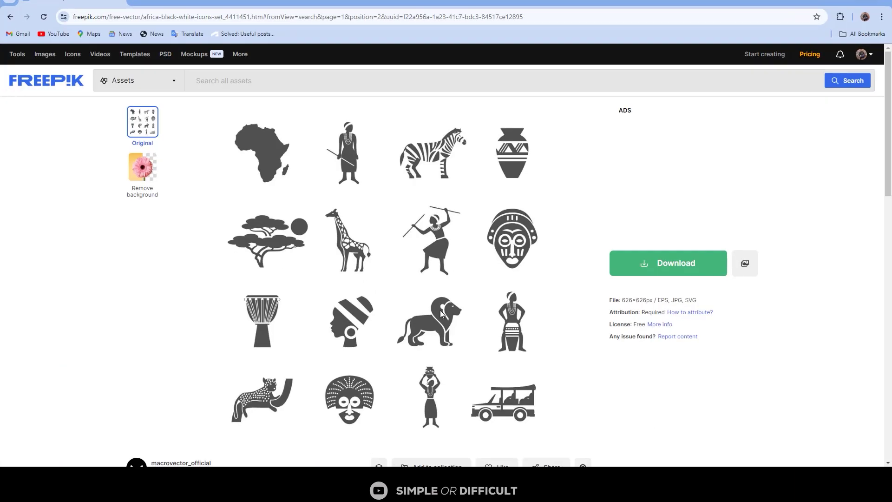
{"action": "left_click", "coordinate": [838, 5]}
Examine the imported icon splines from several angles in both viewports and show the shape's modifier stack.
{"action": "middle_click_drag", "start_coordinate": [211, 298], "coordinate": [242, 248], "text": "alt"}
{"action": "scroll", "coordinate": [190, 197], "scroll_direction": "up", "scroll_amount": 3}
{"action": "scroll", "coordinate": [198, 197], "scroll_direction": "down", "scroll_amount": 5}
{"action": "middle_click_drag", "start_coordinate": [201, 207], "coordinate": [235, 224], "text": "alt"}
{"action": "scroll", "coordinate": [196, 201], "scroll_direction": "up", "scroll_amount": 6}
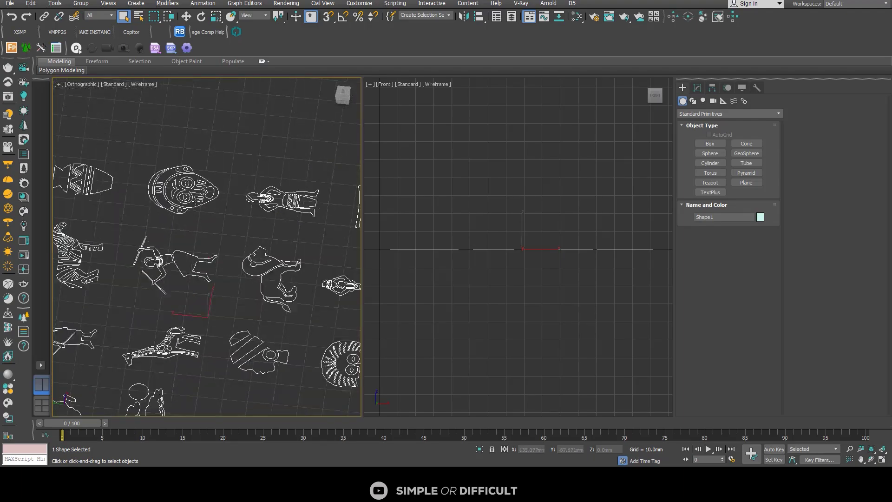
{"action": "scroll", "coordinate": [196, 202], "scroll_direction": "up", "scroll_amount": 2}
{"action": "scroll", "coordinate": [177, 268], "scroll_direction": "down", "scroll_amount": 2}
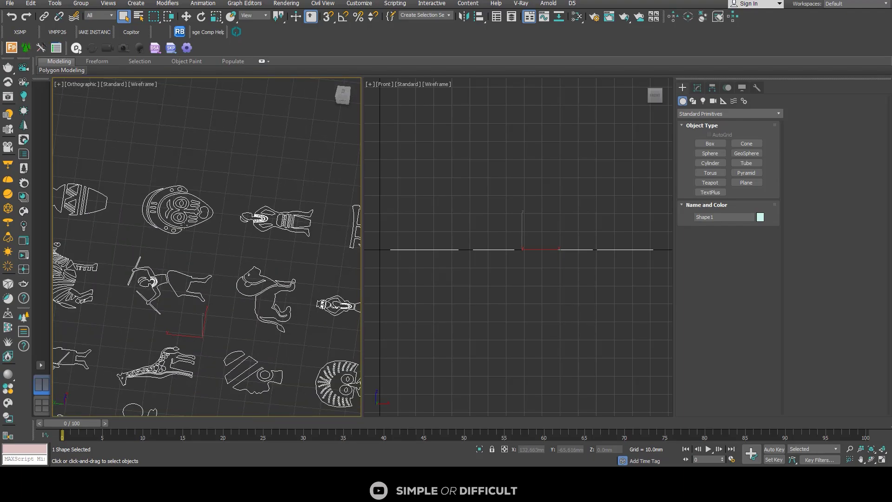
{"action": "scroll", "coordinate": [187, 209], "scroll_direction": "down", "scroll_amount": 7}
{"action": "middle_click_drag", "start_coordinate": [212, 236], "coordinate": [150, 224], "text": "alt"}
{"action": "scroll", "coordinate": [151, 224], "scroll_direction": "up", "scroll_amount": 6}
{"action": "scroll", "coordinate": [174, 234], "scroll_direction": "down", "scroll_amount": 4}
{"action": "middle_click_drag", "start_coordinate": [427, 256], "coordinate": [497, 219], "text": "alt"}
{"action": "scroll", "coordinate": [497, 219], "scroll_direction": "up", "scroll_amount": 4}
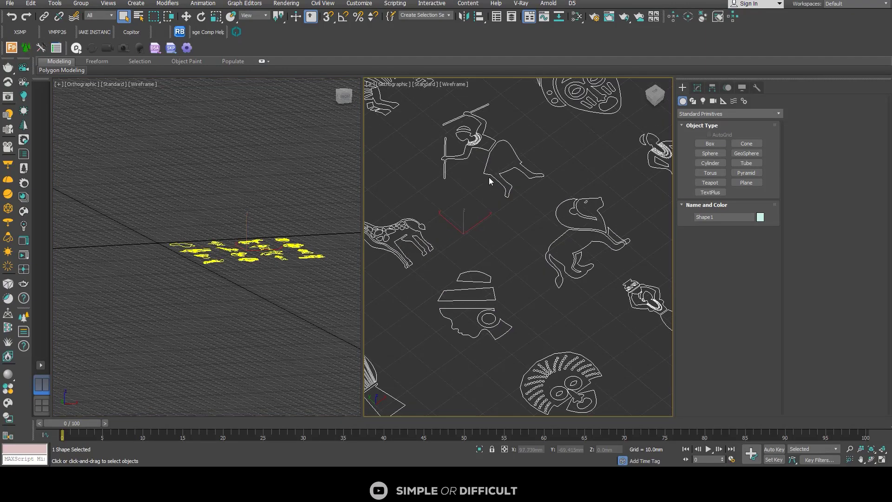
{"action": "left_click", "coordinate": [492, 212]}
{"action": "left_click", "coordinate": [495, 177]}
{"action": "scroll", "coordinate": [549, 228], "scroll_direction": "down", "scroll_amount": 6}
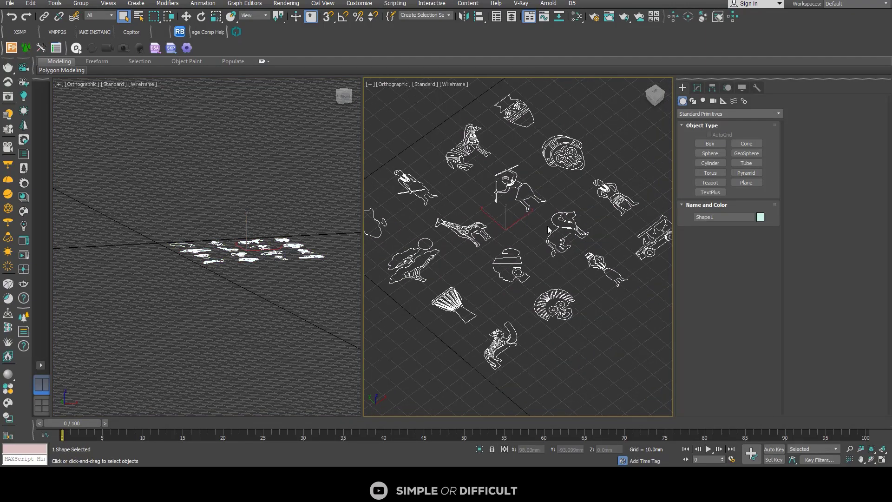
{"action": "mouse_move", "coordinate": [549, 232]}
{"action": "middle_mouse_down", "text": "alt"}
{"action": "mouse_move", "coordinate": [491, 235]}
{"action": "mouse_move", "coordinate": [541, 223]}
{"action": "middle_mouse_up", "text": "alt"}
{"action": "scroll", "coordinate": [511, 228], "scroll_direction": "up", "scroll_amount": 3}
{"action": "scroll", "coordinate": [491, 235], "scroll_direction": "down", "scroll_amount": 1}
{"action": "scroll", "coordinate": [478, 190], "scroll_direction": "up", "scroll_amount": 3}
{"action": "left_click", "coordinate": [703, 88]}
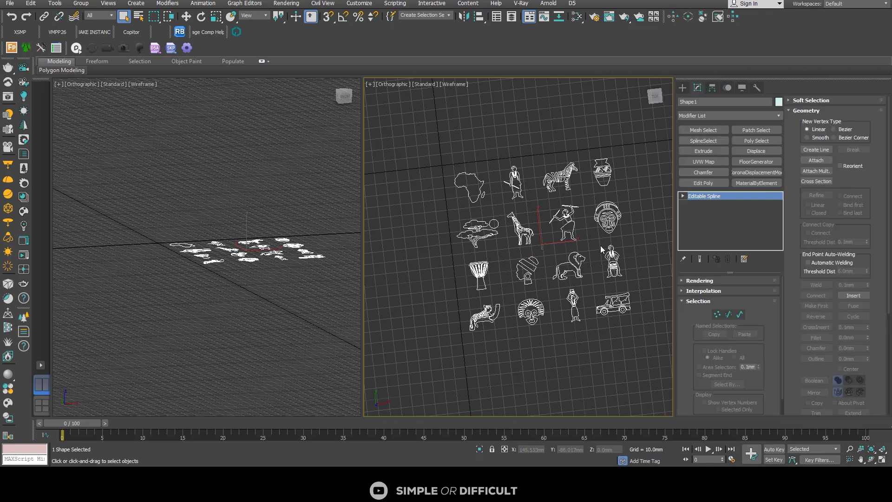
Draw a box about 23 mm long, 24 mm wide and 5 mm high beside the vase icon in the Top view.
{"action": "scroll", "coordinate": [471, 193], "scroll_direction": "down", "scroll_amount": 5}
{"action": "middle_click_drag", "start_coordinate": [472, 194], "coordinate": [462, 204], "text": "alt"}
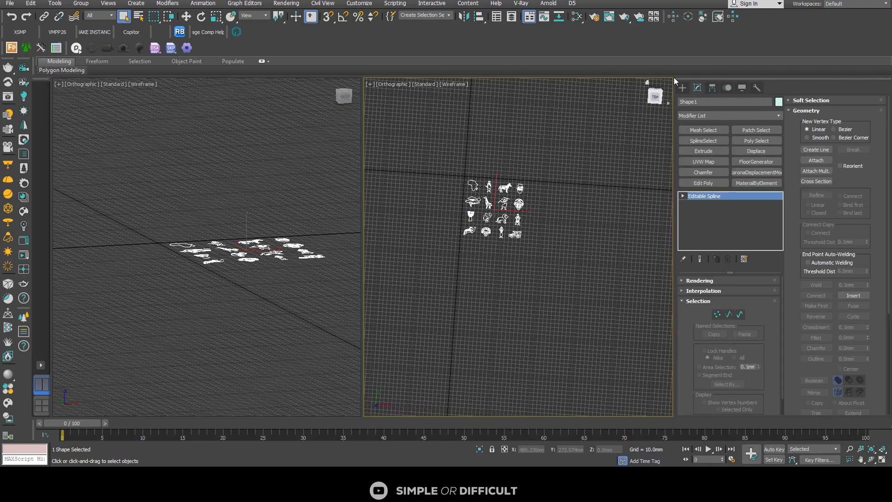
{"action": "left_click", "coordinate": [655, 99]}
{"action": "left_click", "coordinate": [682, 88]}
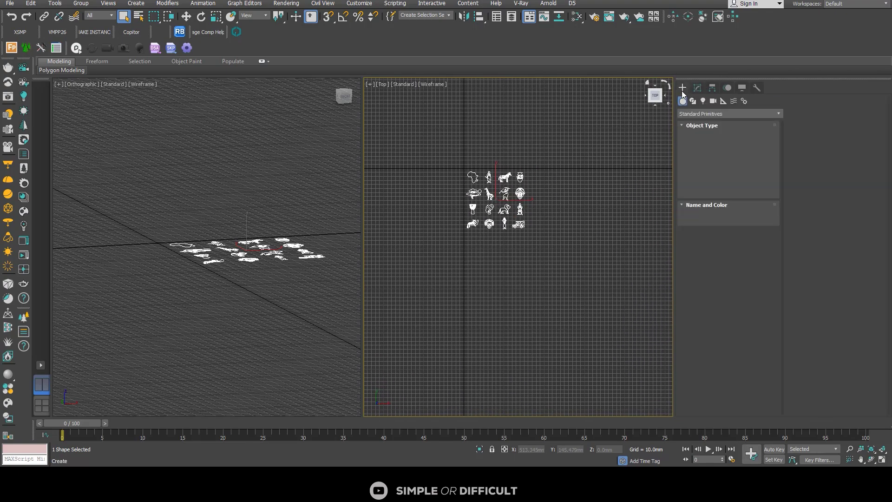
{"action": "left_click", "coordinate": [709, 143]}
{"action": "scroll", "coordinate": [545, 182], "scroll_direction": "up", "scroll_amount": 6}
{"action": "left_click_drag", "start_coordinate": [473, 155], "coordinate": [514, 197]}
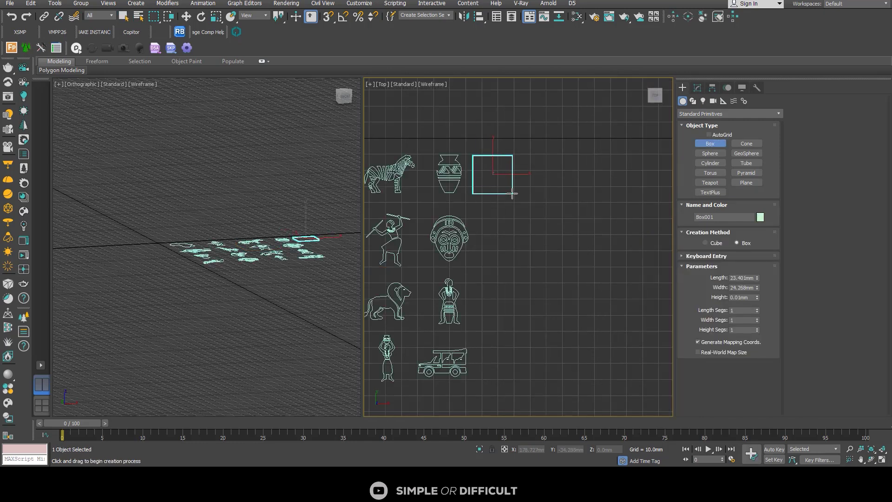
Set the box's length and width to 600 mm each.
{"action": "double_click", "coordinate": [751, 278]}
{"action": "type", "text": "600"}
{"action": "key", "text": "Return"}
{"action": "left_click", "coordinate": [745, 288]}
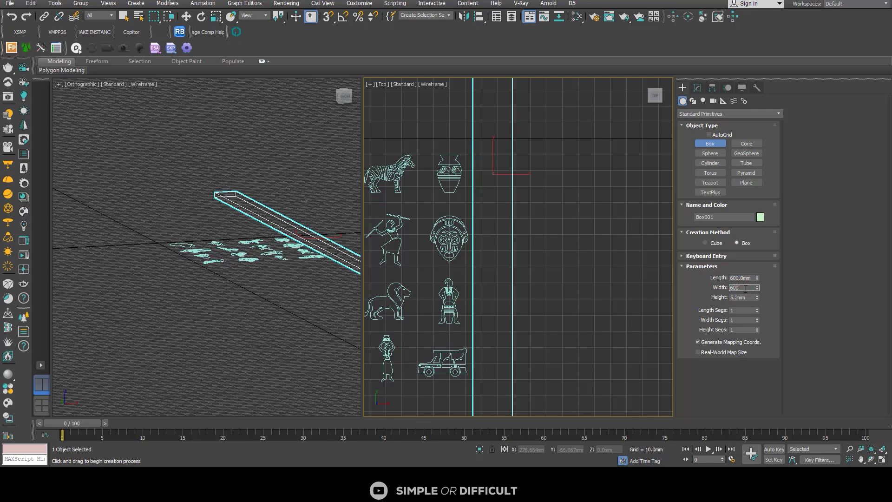
{"action": "key", "text": "Return"}
{"action": "scroll", "coordinate": [535, 214], "scroll_direction": "down", "scroll_amount": 10}
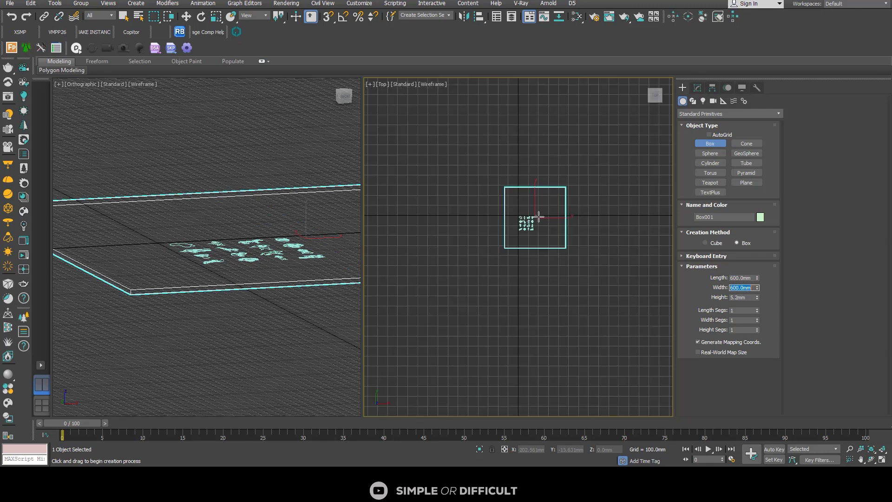
{"action": "scroll", "coordinate": [539, 216], "scroll_direction": "up", "scroll_amount": 5}
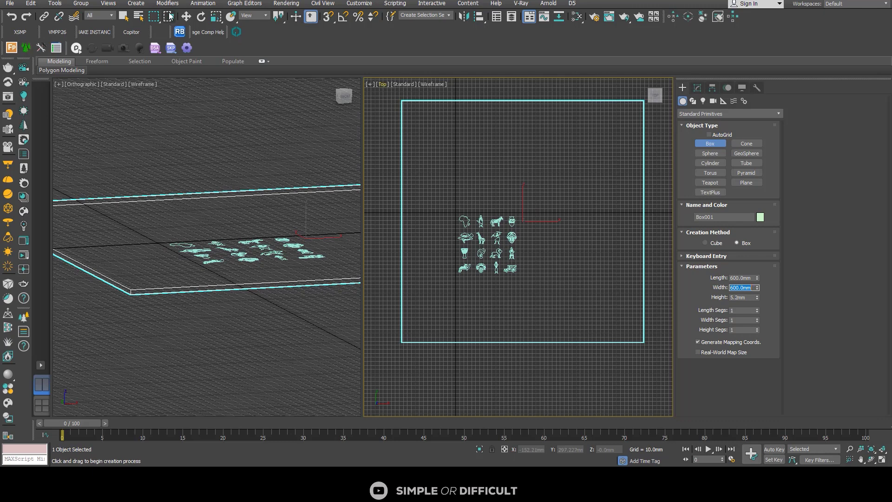
Move the box along X until it is clear of the icons, and select the imported icon shape.
{"action": "key", "text": "w"}
{"action": "scroll", "coordinate": [483, 230], "scroll_direction": "down", "scroll_amount": 2}
{"action": "left_click_drag", "start_coordinate": [543, 221], "coordinate": [697, 228]}
{"action": "left_click", "coordinate": [483, 233]}
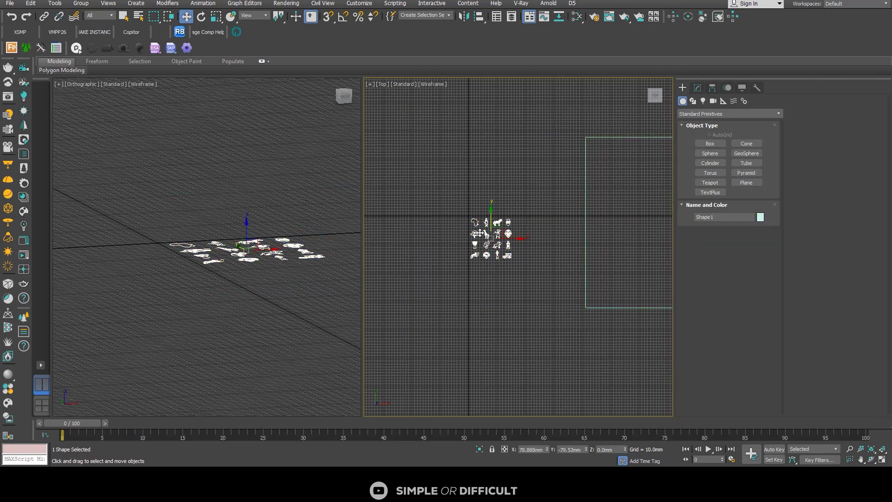
Scale the imported icon shape up uniformly until the individual icons are roughly comparable in size to the 600 mm box.
{"action": "scroll", "coordinate": [462, 234], "scroll_direction": "down", "scroll_amount": 1}
{"action": "left_click", "coordinate": [216, 15]}
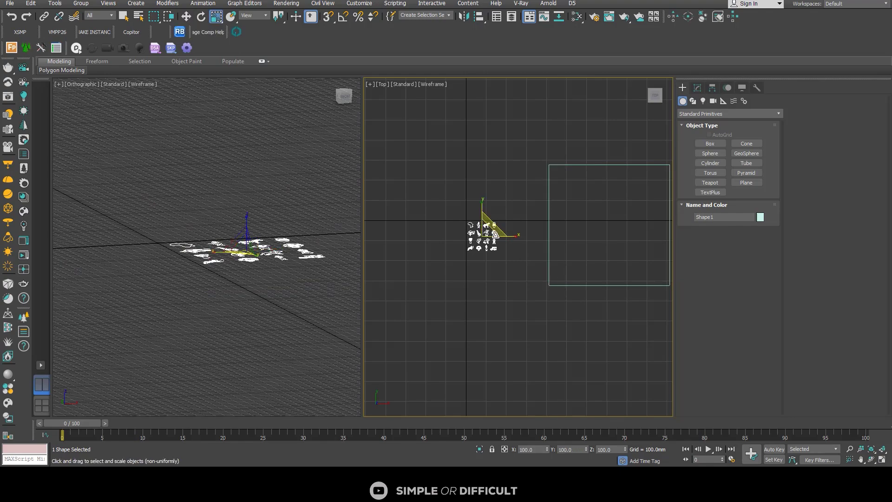
{"action": "left_click_drag", "start_coordinate": [486, 229], "coordinate": [521, 205]}
{"action": "scroll", "coordinate": [486, 250], "scroll_direction": "down", "scroll_amount": 2}
{"action": "left_click_drag", "start_coordinate": [487, 231], "coordinate": [532, 167]}
{"action": "scroll", "coordinate": [528, 237], "scroll_direction": "down", "scroll_amount": 2}
{"action": "left_click_drag", "start_coordinate": [505, 229], "coordinate": [550, 253]}
Delete the 600 mm reference box lying among the enlarged icons.
{"action": "left_click", "coordinate": [187, 17]}
{"action": "scroll", "coordinate": [534, 251], "scroll_direction": "down", "scroll_amount": 3}
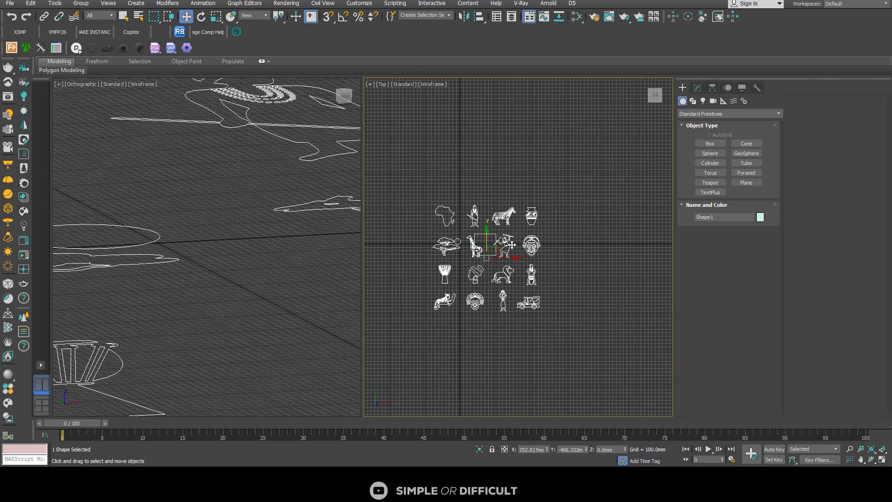
{"action": "scroll", "coordinate": [481, 229], "scroll_direction": "up", "scroll_amount": 5}
{"action": "left_click", "coordinate": [480, 227]}
{"action": "key", "text": "Delete"}
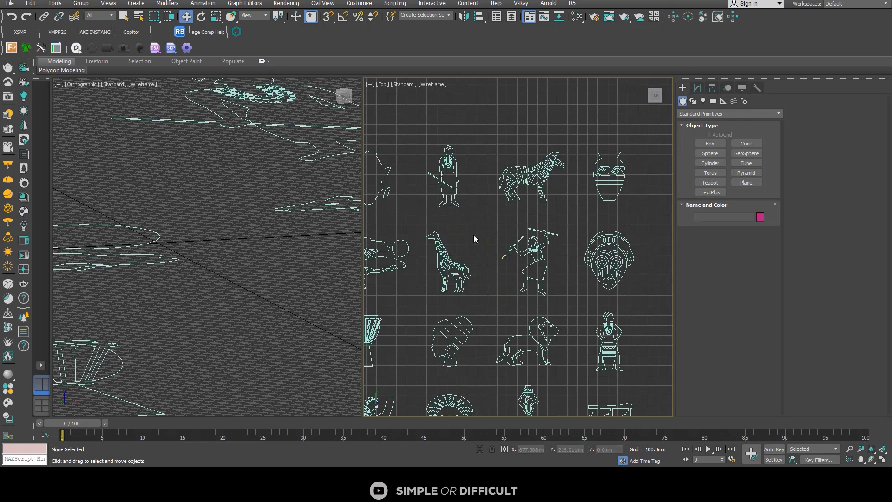
Move the icon shape in the Top view to about X 1514 mm, Y 1499 mm.
{"action": "scroll", "coordinate": [473, 235], "scroll_direction": "down", "scroll_amount": 4}
{"action": "left_click", "coordinate": [485, 242]}
{"action": "left_click_drag", "start_coordinate": [485, 242], "coordinate": [505, 194]}
{"action": "scroll", "coordinate": [477, 264], "scroll_direction": "down", "scroll_amount": 2}
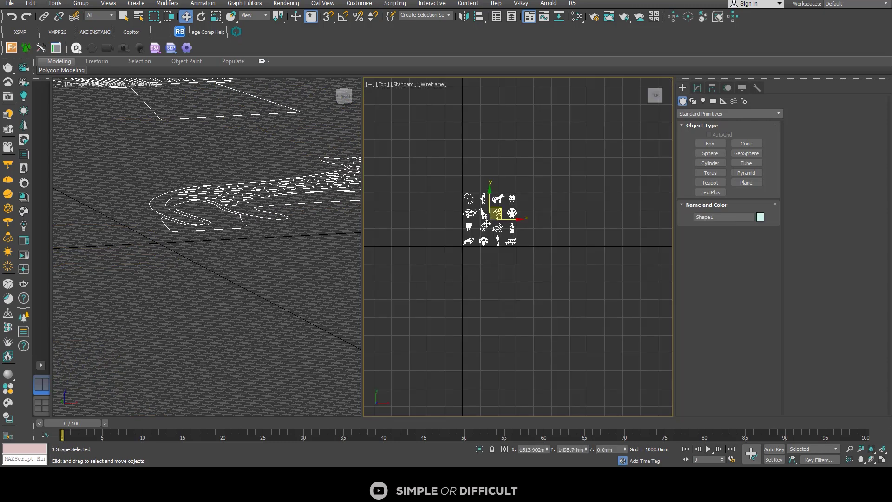
{"action": "scroll", "coordinate": [463, 204], "scroll_direction": "up", "scroll_amount": 4}
Apply an Extrude modifier to the whole icon shape, leaving its amount at 0 mm.
{"action": "scroll", "coordinate": [473, 211], "scroll_direction": "down", "scroll_amount": 3}
{"action": "middle_click_drag", "start_coordinate": [489, 332], "coordinate": [533, 293], "text": "alt"}
{"action": "scroll", "coordinate": [425, 246], "scroll_direction": "up", "scroll_amount": 2}
{"action": "scroll", "coordinate": [424, 246], "scroll_direction": "up", "scroll_amount": 3}
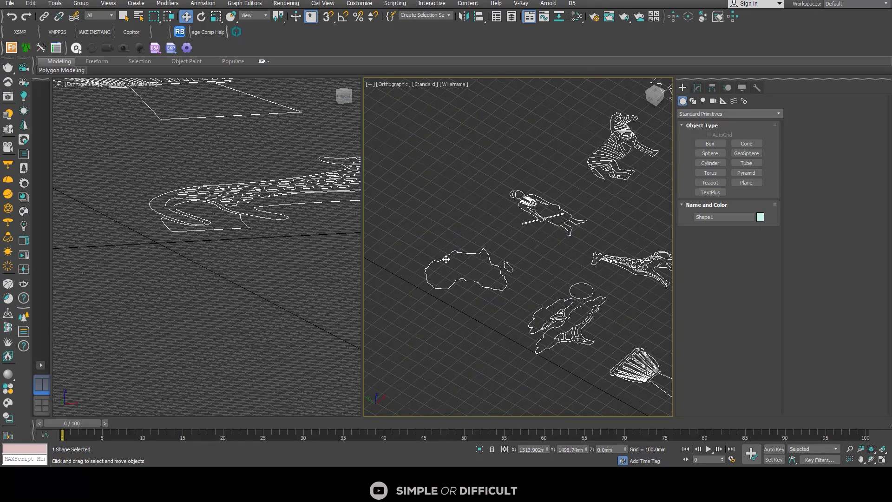
{"action": "left_click", "coordinate": [697, 89]}
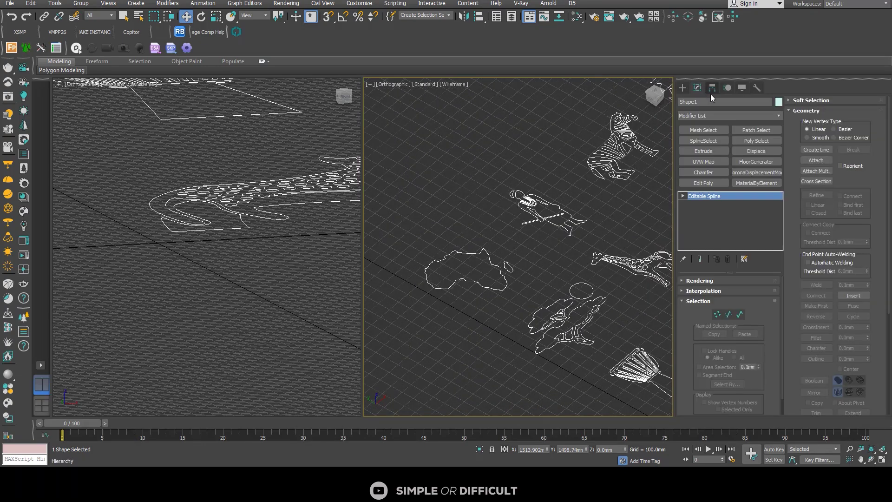
{"action": "left_click", "coordinate": [703, 151]}
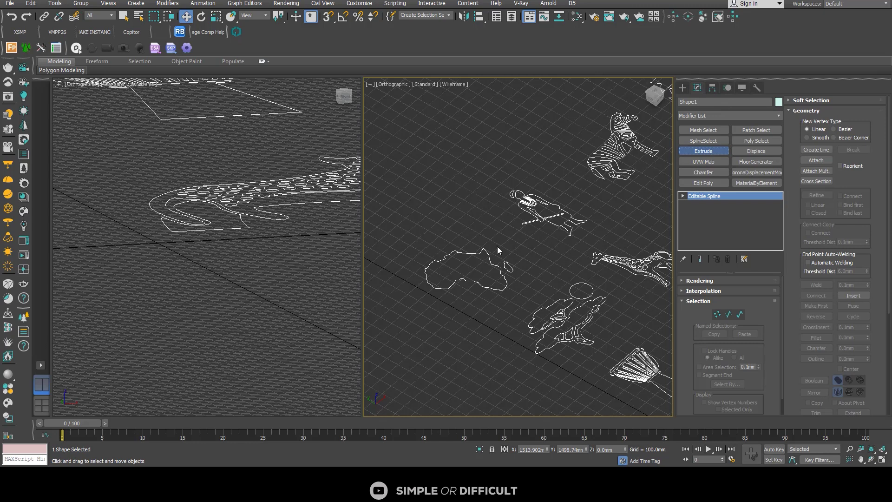
{"action": "scroll", "coordinate": [497, 246], "scroll_direction": "down", "scroll_amount": 2}
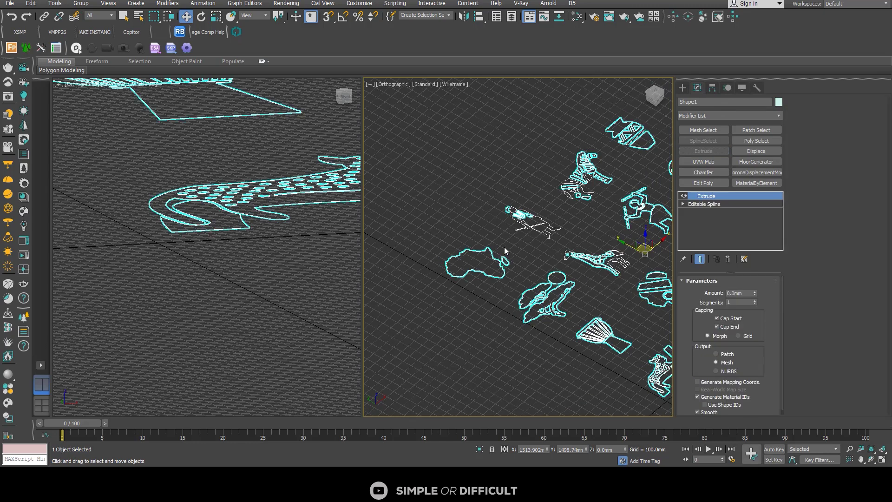
Switch the active viewport to shaded display and hide its grid, with the icon shape deselected.
{"action": "scroll", "coordinate": [510, 231], "scroll_direction": "down", "scroll_amount": 2}
{"action": "key", "text": "F3"}
{"action": "scroll", "coordinate": [511, 231], "scroll_direction": "up", "scroll_amount": 4}
{"action": "left_click", "coordinate": [521, 238]}
{"action": "key", "text": "g"}
{"action": "mouse_move", "coordinate": [521, 238]}
{"action": "middle_mouse_down", "text": "alt"}
{"action": "mouse_move", "coordinate": [522, 224]}
{"action": "mouse_move", "coordinate": [534, 258]}
{"action": "mouse_move", "coordinate": [475, 283]}
{"action": "mouse_move", "coordinate": [500, 306]}
{"action": "mouse_move", "coordinate": [448, 280]}
{"action": "mouse_move", "coordinate": [469, 286]}
{"action": "middle_mouse_up", "text": "alt"}
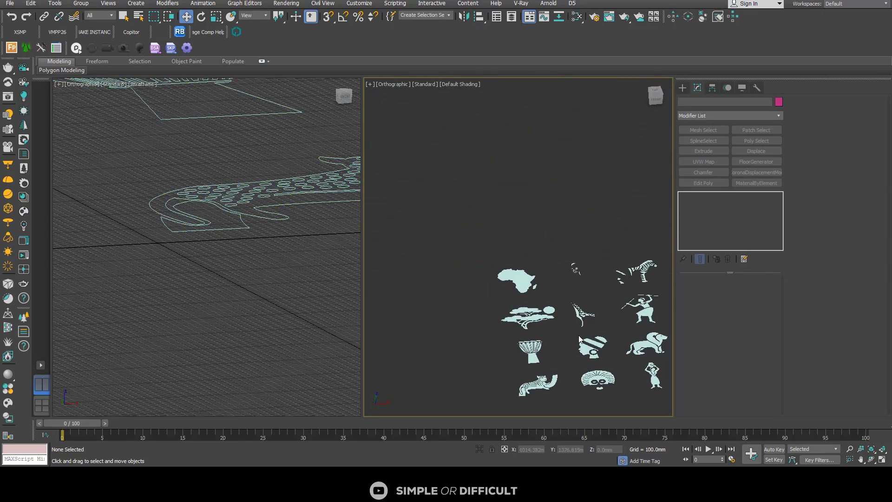
Examine the extruded icons for missing faces, ending with a close Top view of the standing figure holding a spear.
{"action": "scroll", "coordinate": [541, 305], "scroll_direction": "up", "scroll_amount": 3}
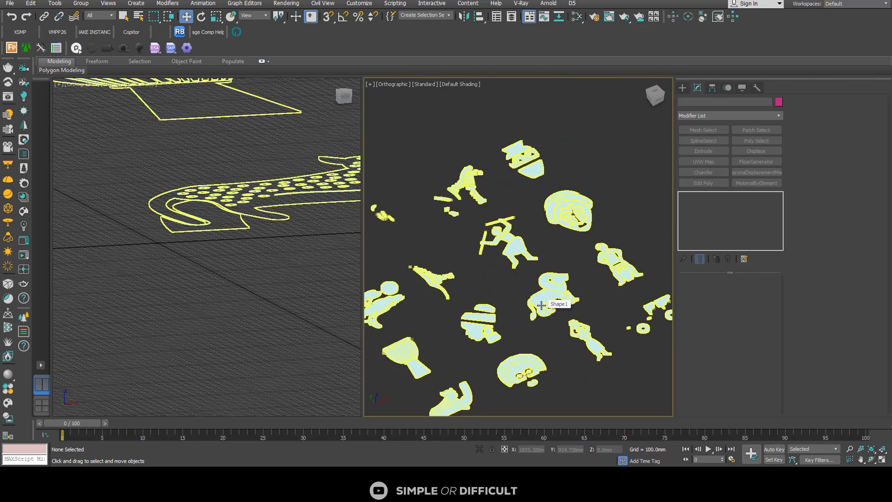
{"action": "right_click", "coordinate": [559, 288]}
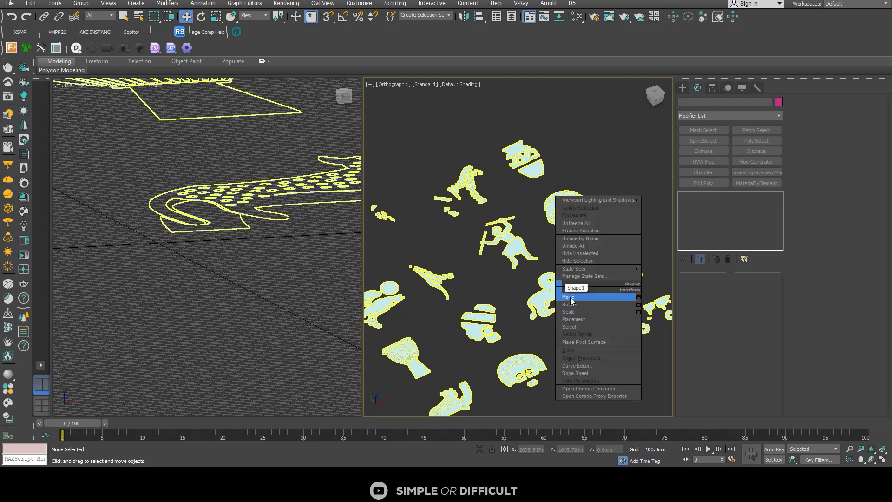
{"action": "left_click", "coordinate": [542, 275]}
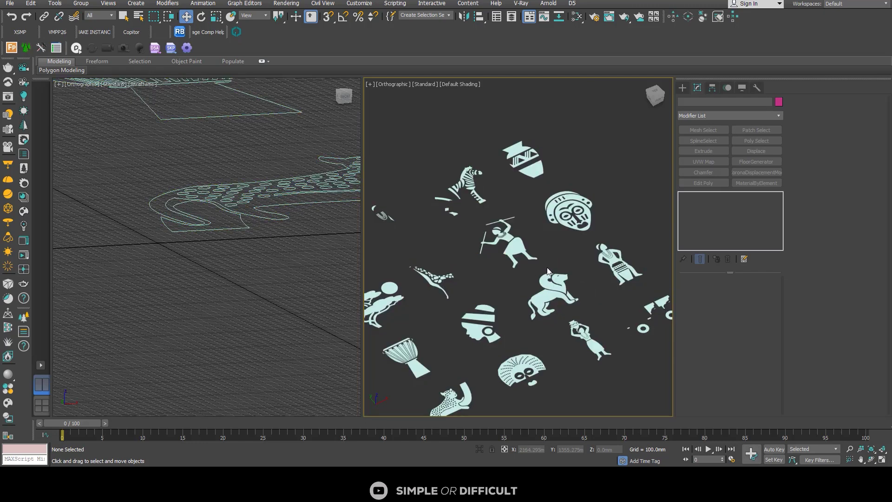
{"action": "scroll", "coordinate": [547, 267], "scroll_direction": "down", "scroll_amount": 10}
{"action": "middle_click_drag", "start_coordinate": [534, 259], "coordinate": [489, 321], "text": "alt"}
{"action": "left_click", "coordinate": [654, 95]}
{"action": "scroll", "coordinate": [492, 247], "scroll_direction": "up", "scroll_amount": 10}
{"action": "scroll", "coordinate": [492, 247], "scroll_direction": "up", "scroll_amount": 3}
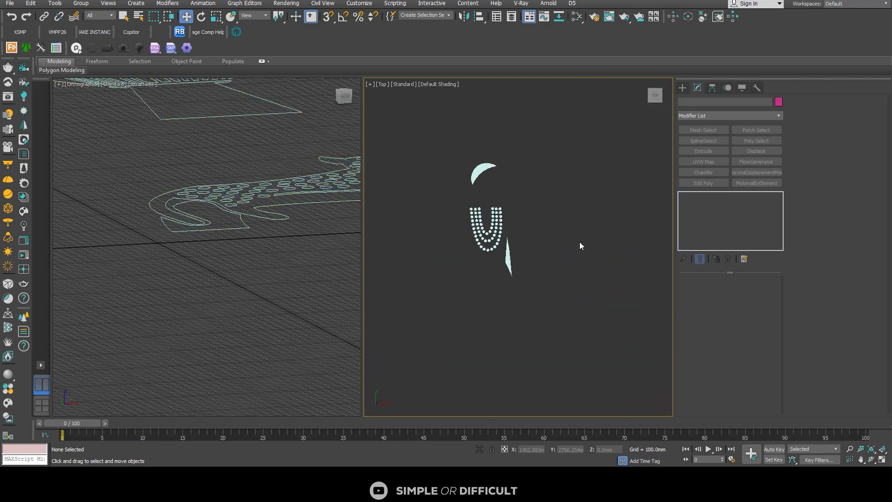
Turn on edged faces and inspect the spear-holding figure's unfilled outline against the neighbouring filled icons.
{"action": "key", "text": "F4"}
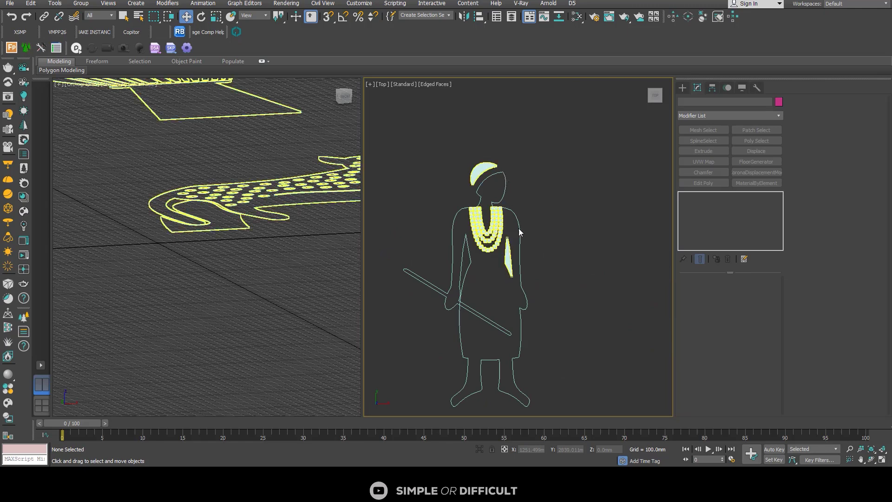
{"action": "middle_click_drag", "start_coordinate": [515, 251], "coordinate": [558, 203], "text": "alt"}
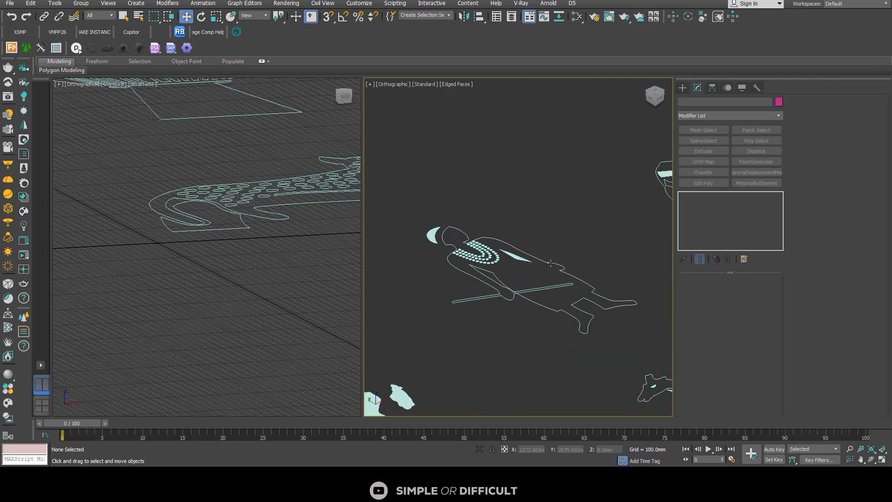
{"action": "scroll", "coordinate": [577, 273], "scroll_direction": "up", "scroll_amount": 6}
{"action": "scroll", "coordinate": [589, 274], "scroll_direction": "down", "scroll_amount": 6}
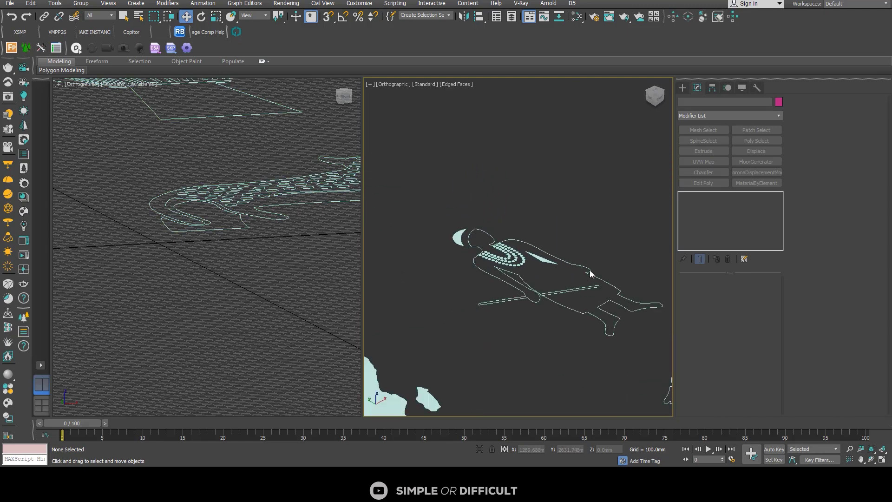
{"action": "scroll", "coordinate": [515, 274], "scroll_direction": "down", "scroll_amount": 4}
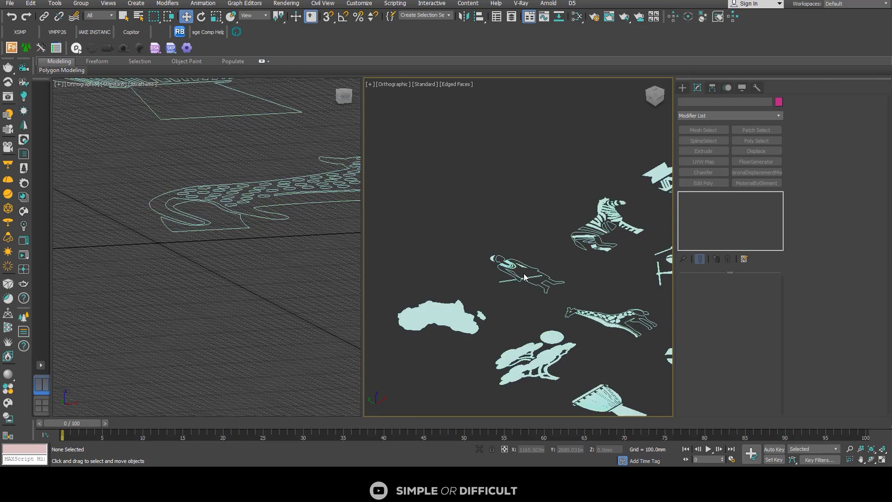
{"action": "scroll", "coordinate": [526, 272], "scroll_direction": "down", "scroll_amount": 3}
{"action": "middle_click_drag", "start_coordinate": [526, 273], "coordinate": [475, 297], "text": "alt"}
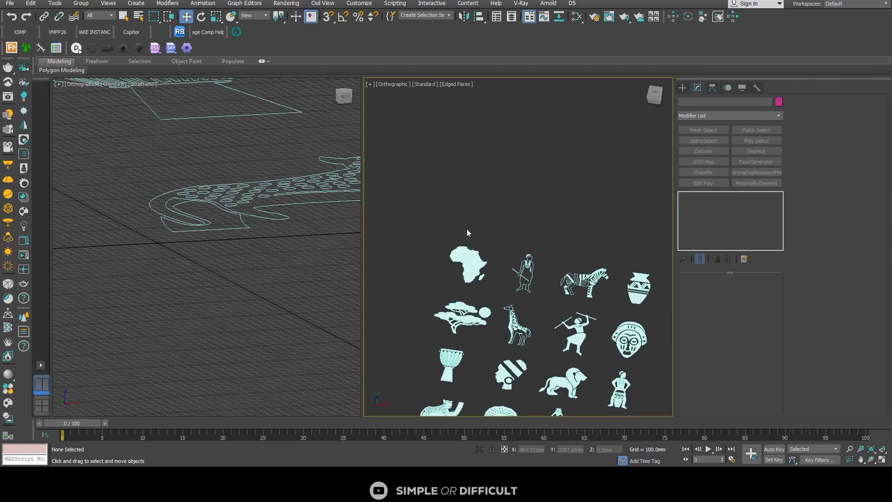
Remove the Extrude modifier from the icon shape.
{"action": "left_click", "coordinate": [481, 260]}
{"action": "left_click", "coordinate": [706, 204]}
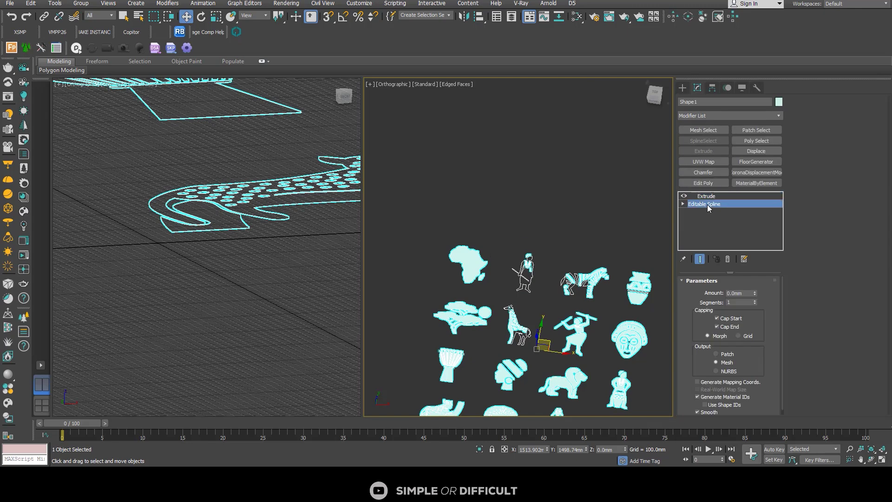
{"action": "left_click", "coordinate": [717, 197]}
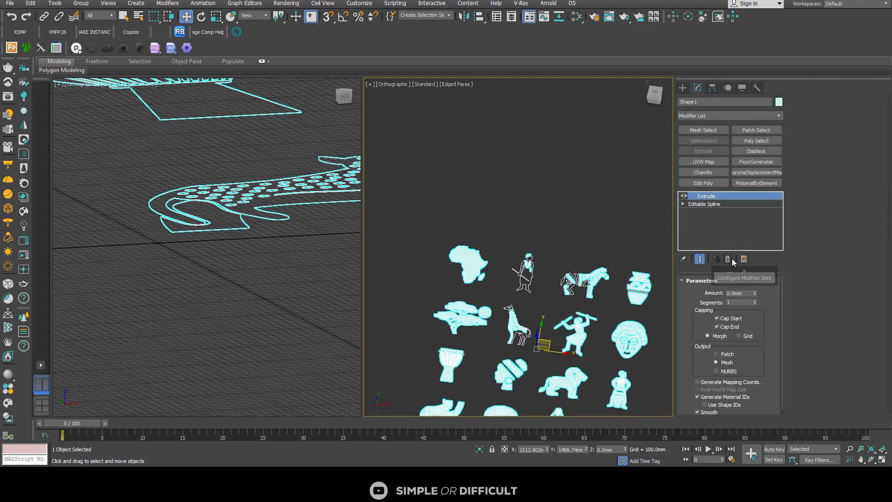
{"action": "left_click", "coordinate": [727, 259]}
In the Top view, detach all splines of the standing spear-holding figure from the icon shape as a separate object.
{"action": "key", "text": "t"}
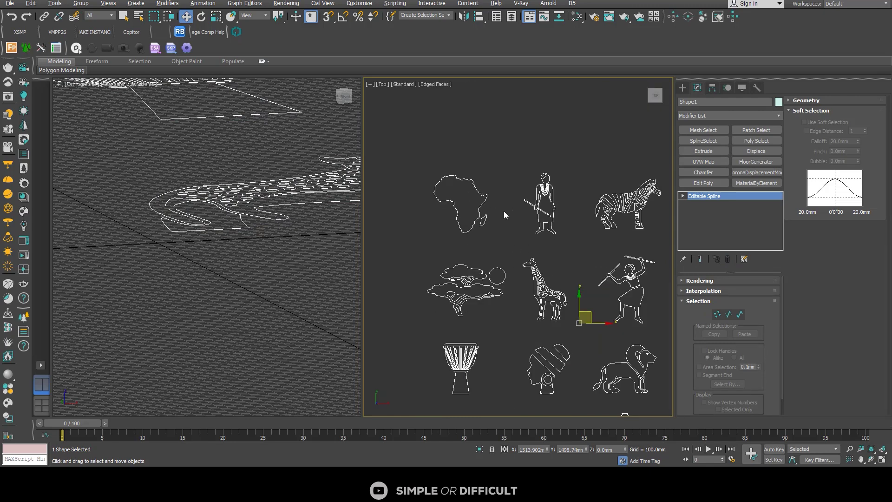
{"action": "scroll", "coordinate": [489, 198], "scroll_direction": "down", "scroll_amount": 3}
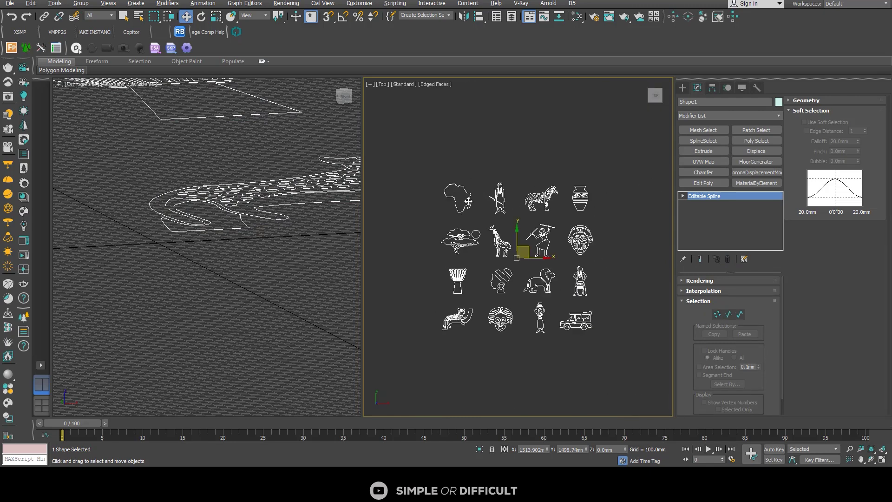
{"action": "left_click", "coordinate": [740, 314]}
{"action": "scroll", "coordinate": [489, 186], "scroll_direction": "up", "scroll_amount": 4}
{"action": "left_click_drag", "start_coordinate": [488, 166], "coordinate": [536, 257]}
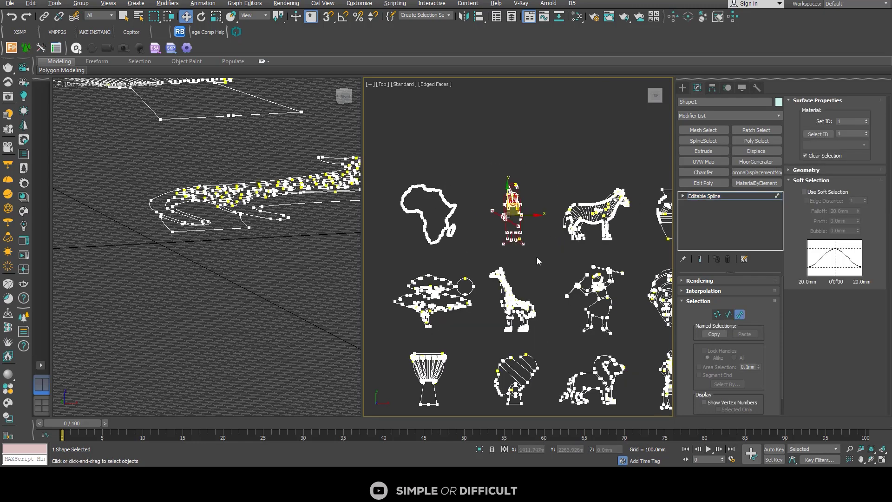
{"action": "left_click", "coordinate": [688, 301]}
{"action": "left_click", "coordinate": [689, 380]}
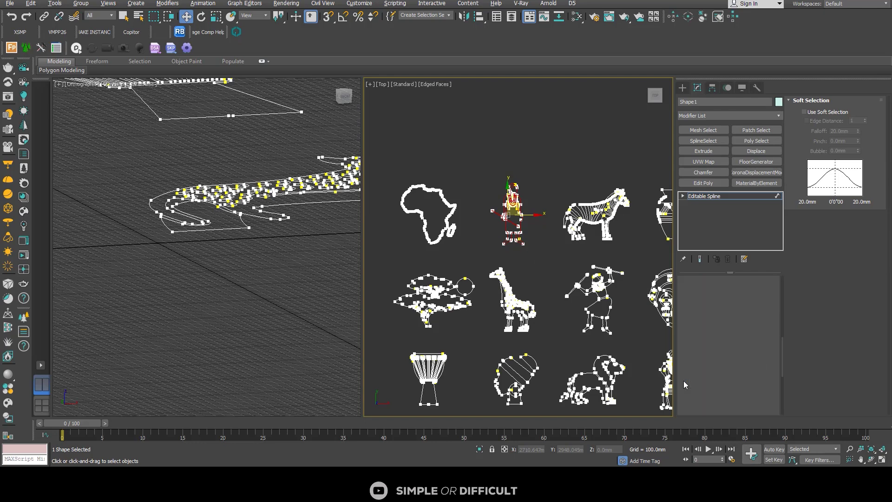
{"action": "scroll", "coordinate": [858, 382], "scroll_direction": "down", "scroll_amount": 2}
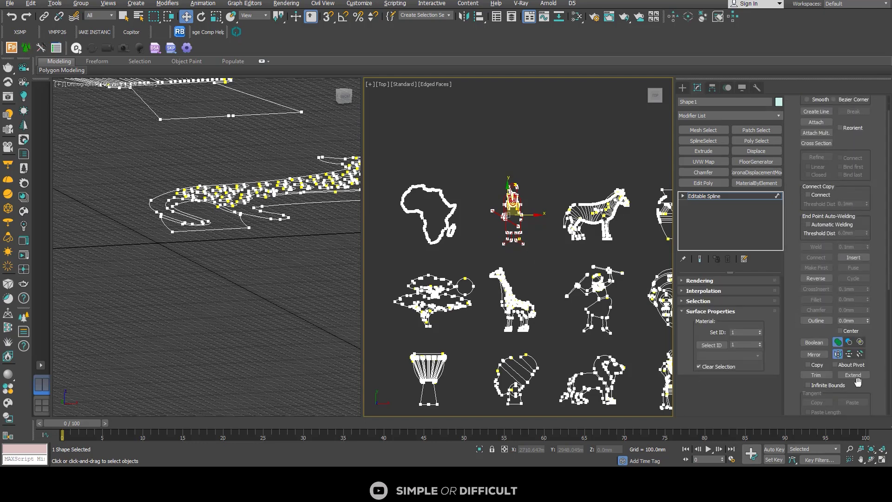
{"action": "scroll", "coordinate": [867, 379], "scroll_direction": "down", "scroll_amount": 5}
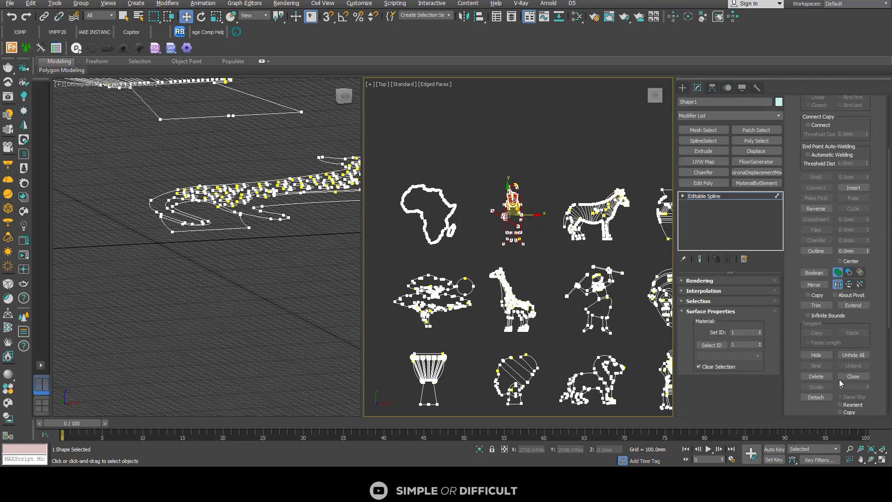
{"action": "left_click", "coordinate": [824, 396]}
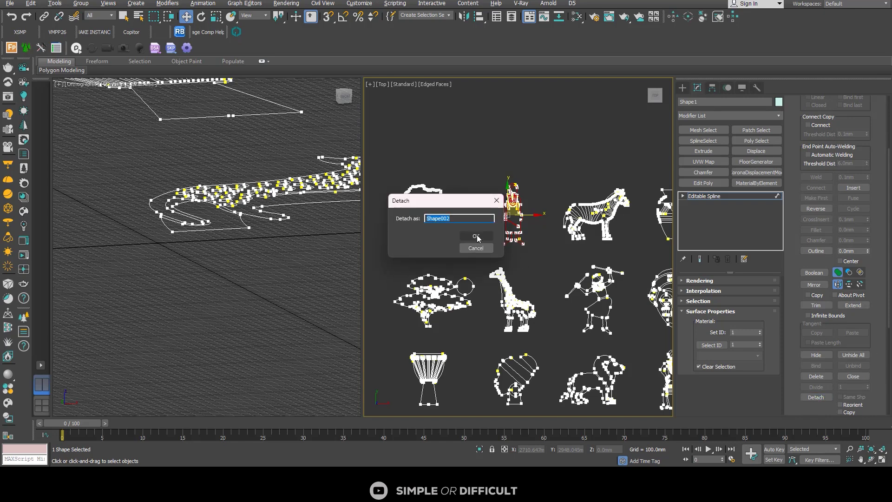
{"action": "left_click", "coordinate": [476, 237]}
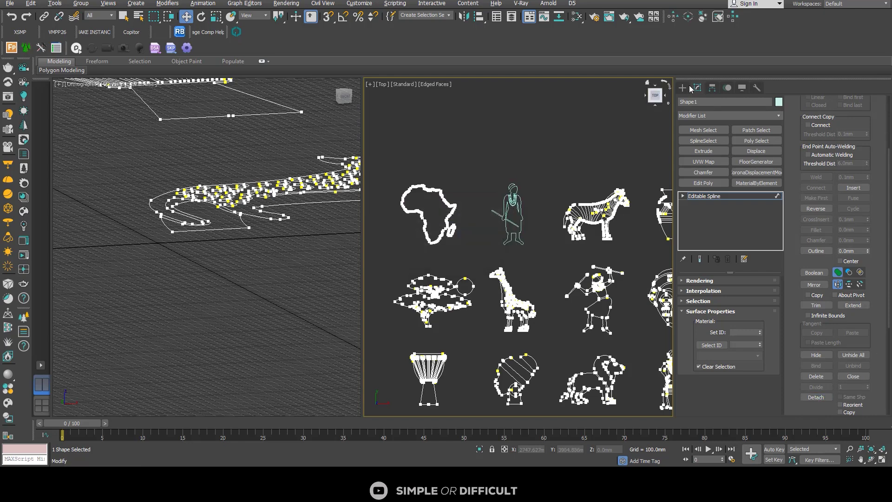
Detach the Africa map splines from the icon shape as a separate object.
{"action": "scroll", "coordinate": [469, 139], "scroll_direction": "down", "scroll_amount": 3}
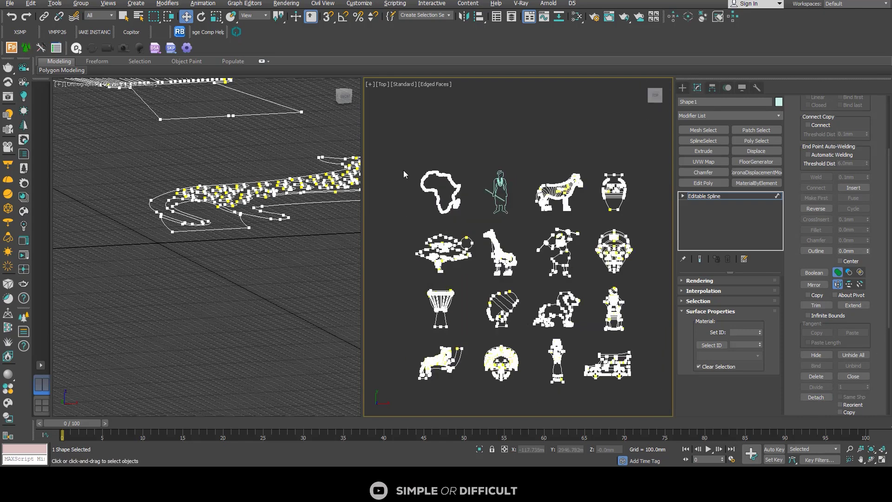
{"action": "left_click_drag", "start_coordinate": [475, 227], "coordinate": [476, 227]}
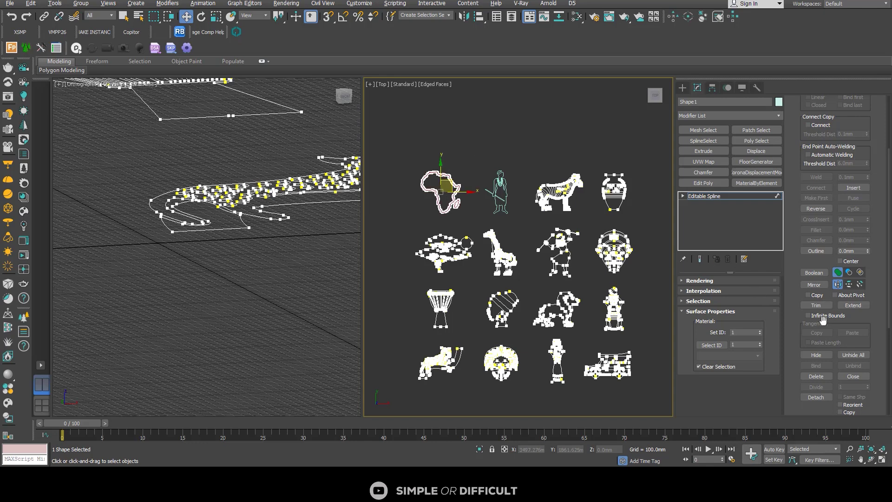
{"action": "left_click", "coordinate": [817, 397]}
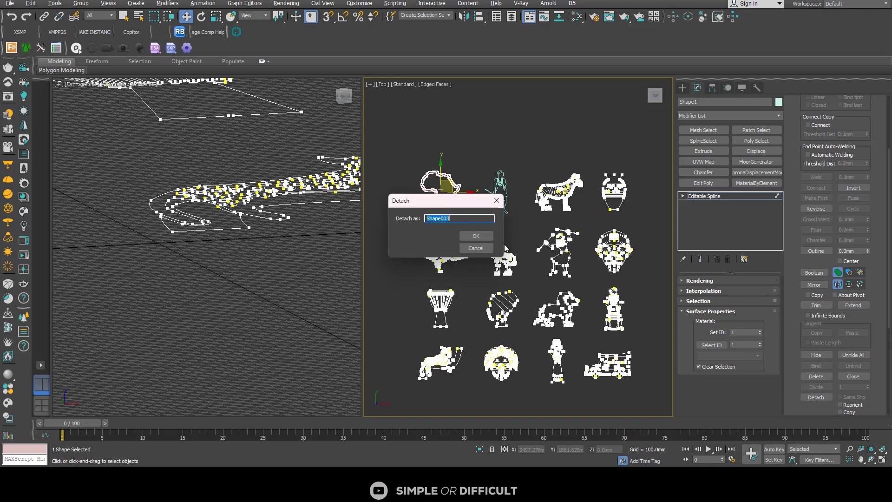
{"action": "left_click", "coordinate": [473, 236]}
Detach the acacia tree icon and each remaining icon's splines as their own separate shapes.
{"action": "left_click_drag", "start_coordinate": [486, 277], "coordinate": [480, 282]}
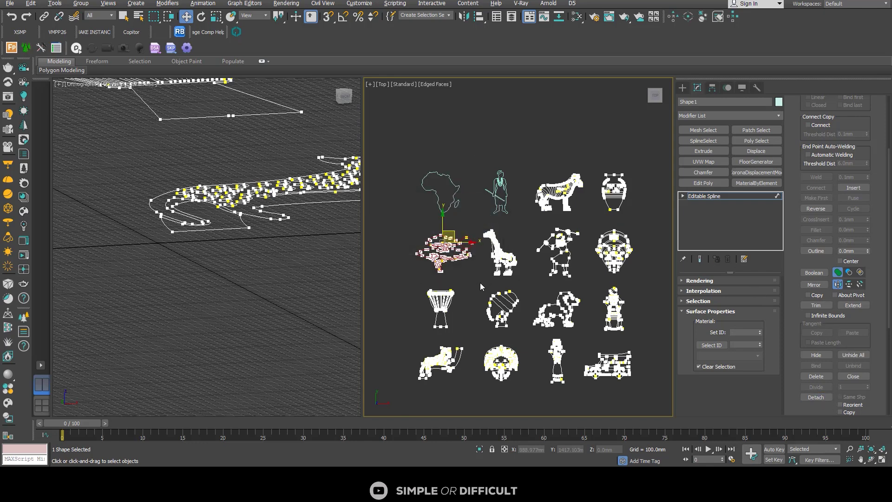
{"action": "left_click", "coordinate": [816, 397]}
{"action": "left_click", "coordinate": [469, 233]}
{"action": "left_click", "coordinate": [816, 399]}
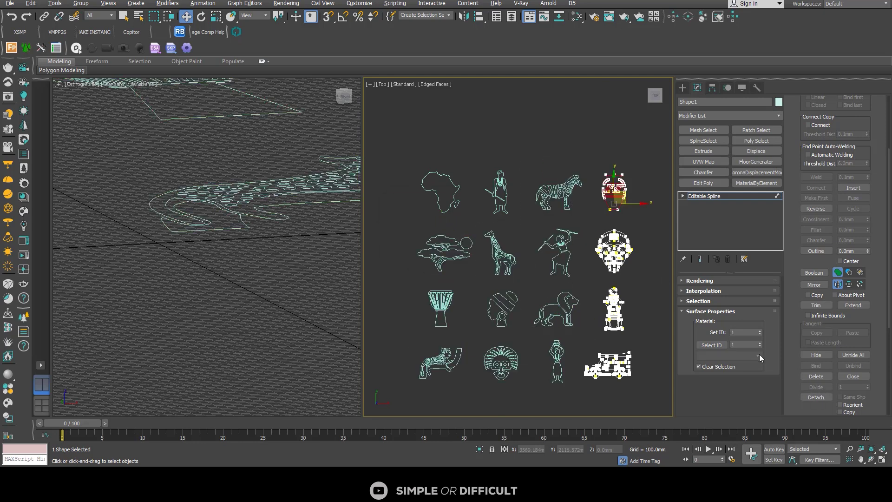
{"action": "key", "text": "Delete"}
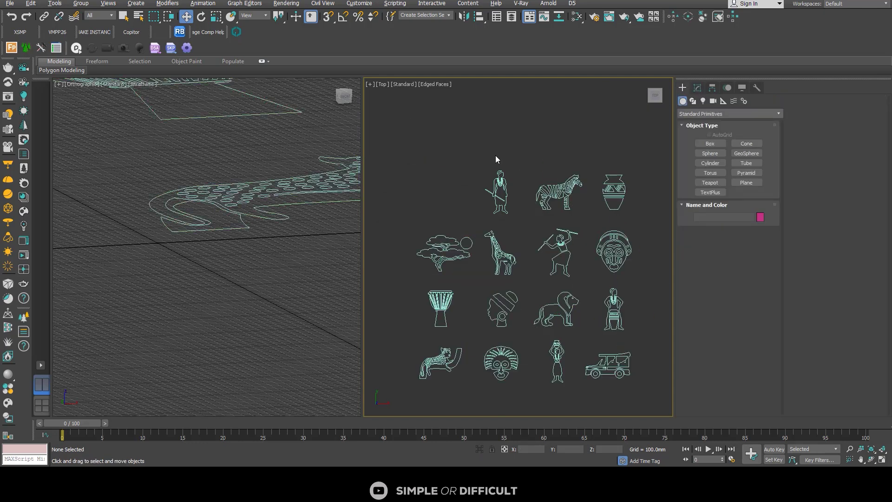
{"action": "key", "text": "ctrl+z"}
Center the Africa map shape's pivot to the object.
{"action": "scroll", "coordinate": [495, 186], "scroll_direction": "up", "scroll_amount": 2}
{"action": "left_click", "coordinate": [437, 179]}
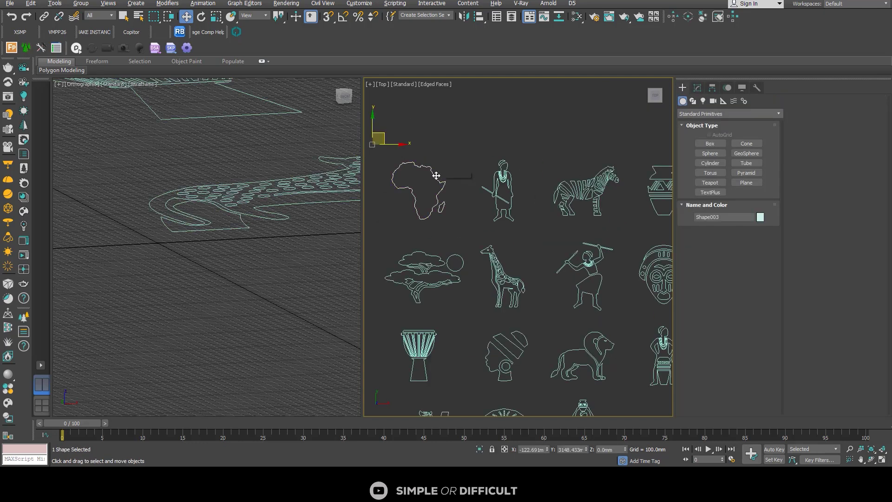
{"action": "scroll", "coordinate": [449, 183], "scroll_direction": "down", "scroll_amount": 1}
{"action": "mouse_move", "coordinate": [437, 179]}
{"action": "middle_mouse_down", "text": "alt"}
{"action": "mouse_move", "coordinate": [462, 163]}
{"action": "mouse_move", "coordinate": [482, 130]}
{"action": "mouse_move", "coordinate": [444, 165]}
{"action": "middle_mouse_up", "text": "alt"}
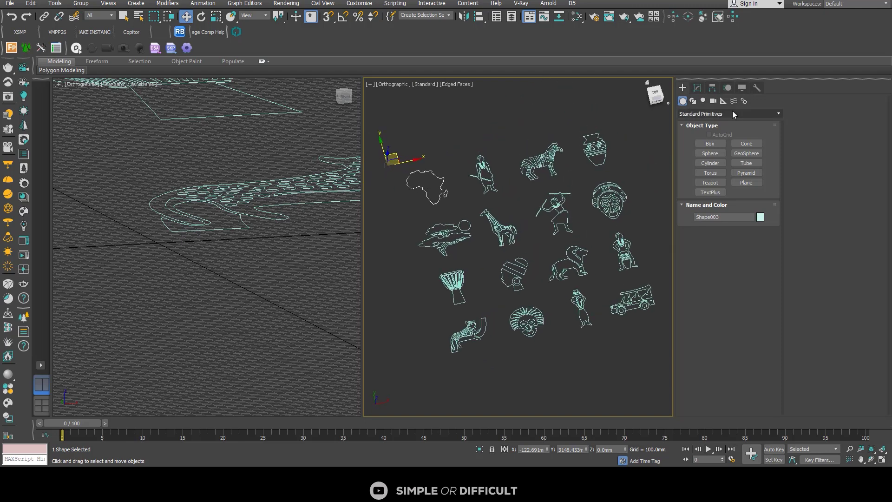
{"action": "left_click", "coordinate": [712, 88]}
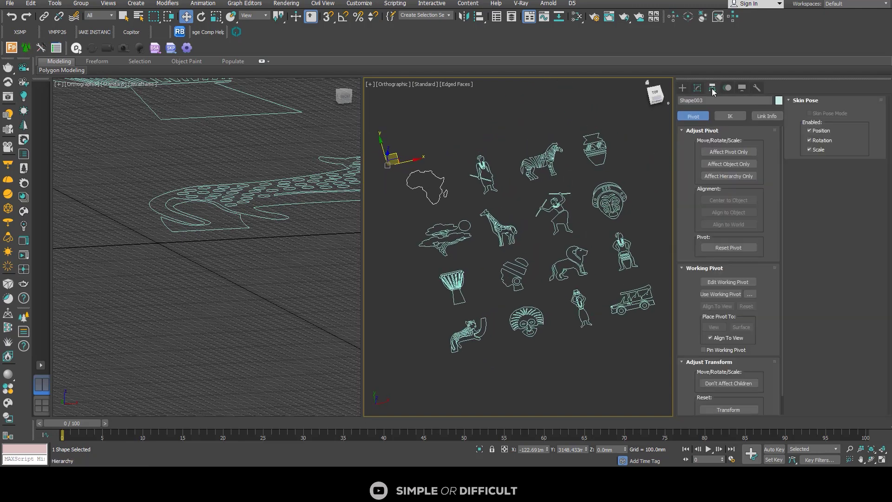
{"action": "left_click", "coordinate": [727, 153]}
{"action": "left_click", "coordinate": [742, 200]}
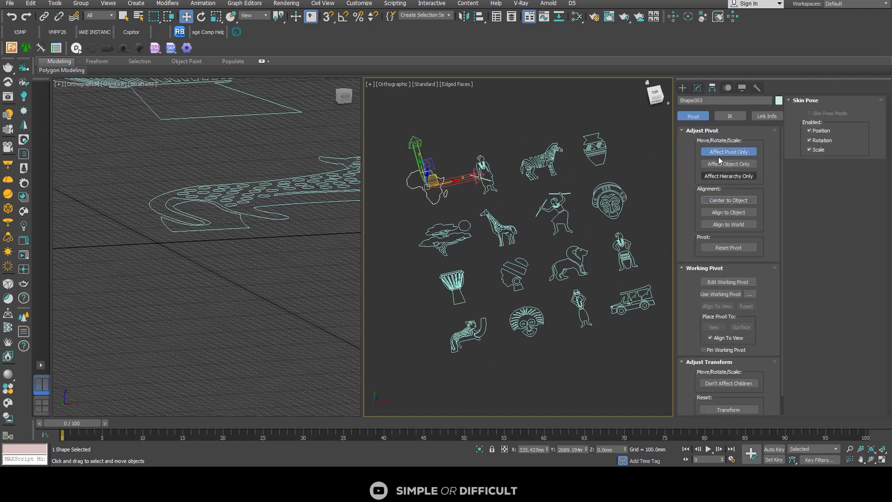
{"action": "left_click", "coordinate": [682, 87]}
Try converting the Africa map shape to an Editable Poly and undo the conversion.
{"action": "scroll", "coordinate": [417, 170], "scroll_direction": "down", "scroll_amount": 2}
{"action": "scroll", "coordinate": [417, 172], "scroll_direction": "up", "scroll_amount": 8}
{"action": "middle_click_drag", "start_coordinate": [416, 172], "coordinate": [543, 157], "text": "alt"}
{"action": "left_click", "coordinate": [551, 194]}
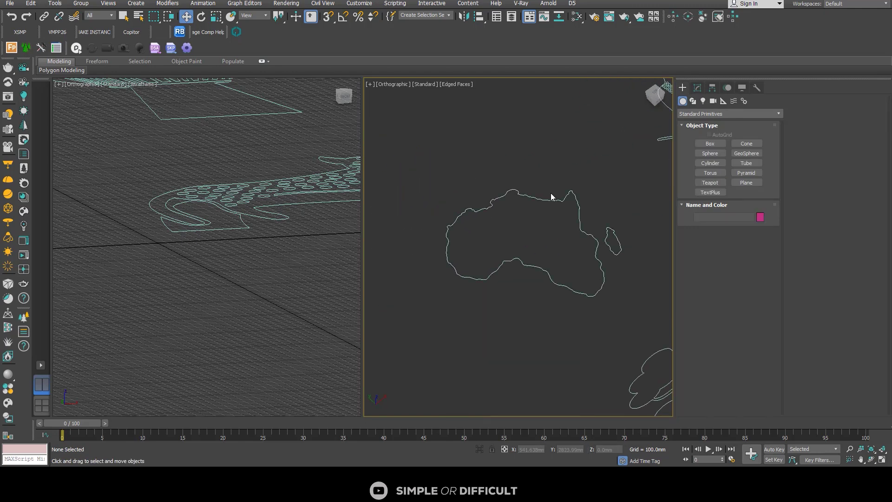
{"action": "left_click", "coordinate": [557, 200]}
{"action": "left_click", "coordinate": [697, 88]}
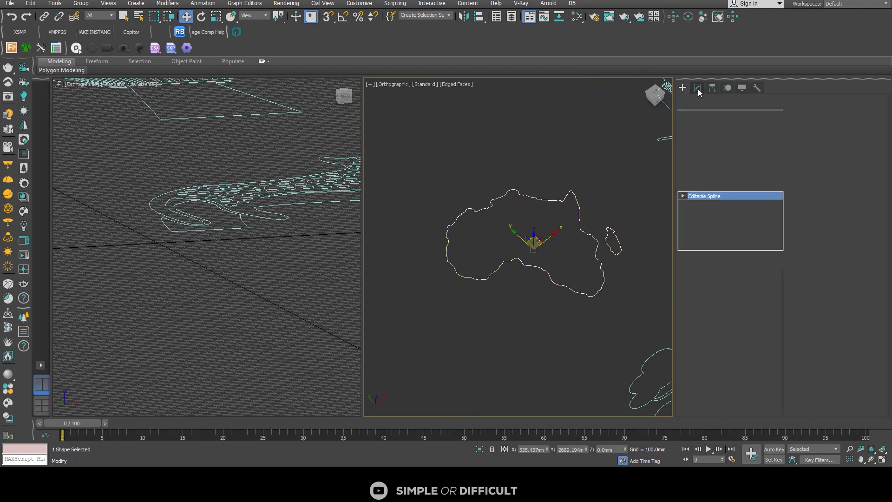
{"action": "right_click", "coordinate": [545, 197]}
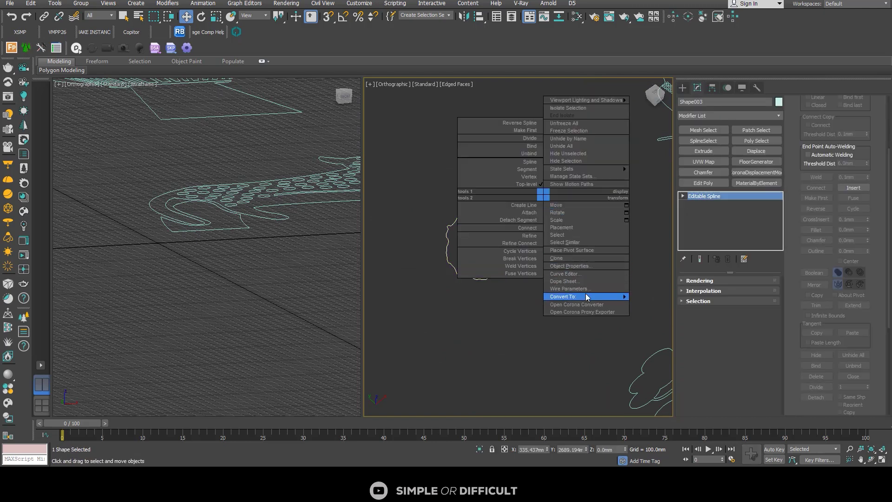
{"action": "mouse_move", "coordinate": [567, 297]}
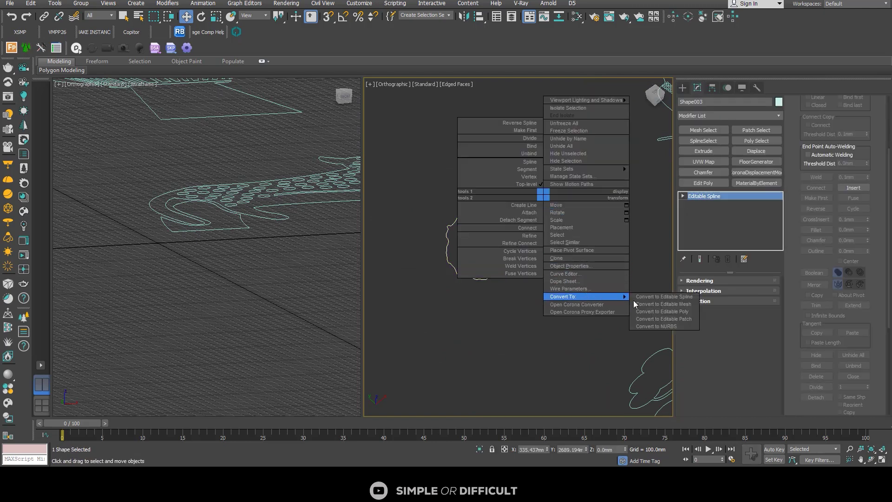
{"action": "left_click", "coordinate": [670, 311]}
{"action": "middle_click_drag", "start_coordinate": [504, 224], "coordinate": [528, 236], "text": "alt"}
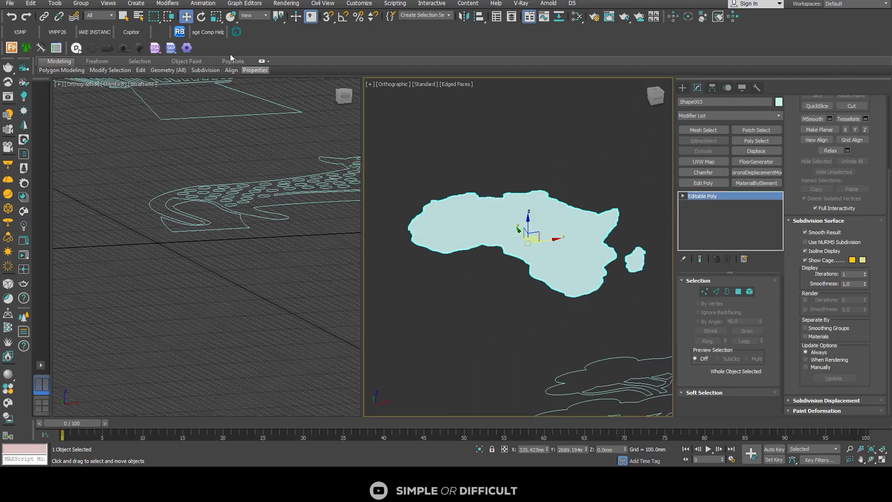
{"action": "key", "text": "ctrl+z"}
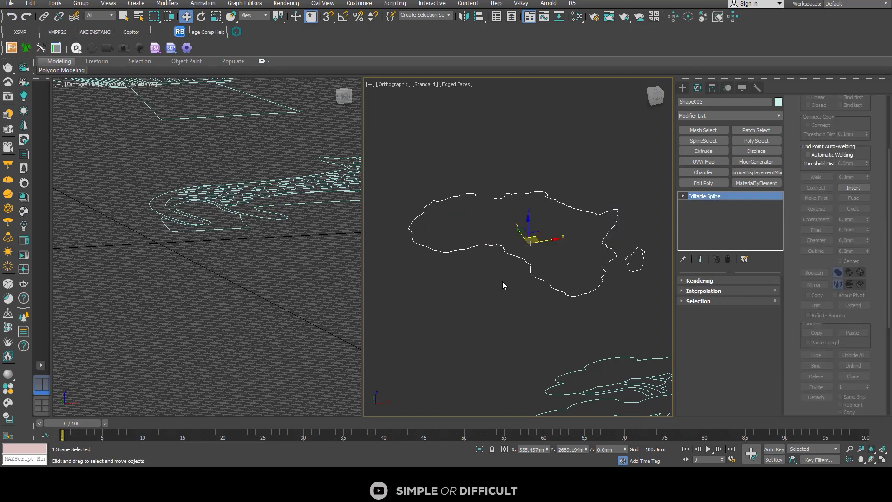
Apply an Extrude modifier to the Africa map shape and set its amount to 3 mm.
{"action": "middle_click_drag", "start_coordinate": [503, 280], "coordinate": [520, 288], "text": "alt"}
{"action": "left_click", "coordinate": [695, 151]}
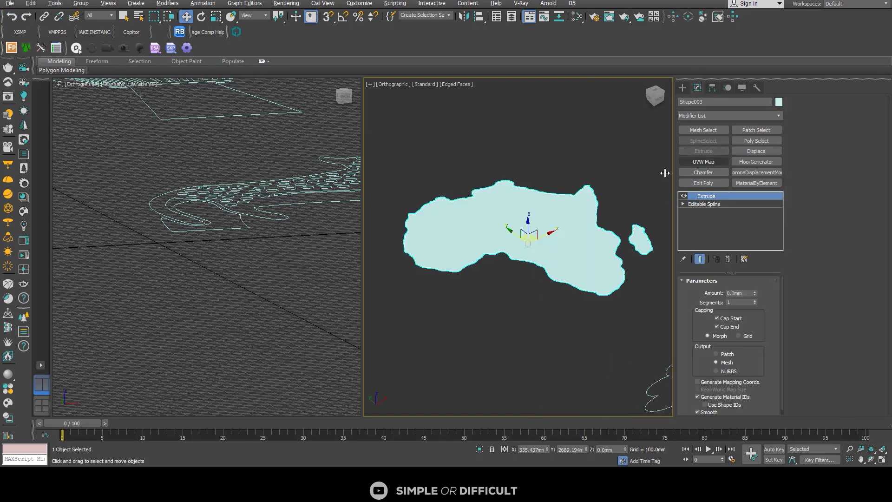
{"action": "mouse_move", "coordinate": [755, 293]}
{"action": "left_mouse_down"}
{"action": "mouse_move", "coordinate": [756, 260]}
{"action": "mouse_move", "coordinate": [765, 285]}
{"action": "mouse_move", "coordinate": [765, 263]}
{"action": "mouse_move", "coordinate": [765, 288]}
{"action": "left_mouse_up"}
{"action": "scroll", "coordinate": [552, 296], "scroll_direction": "down", "scroll_amount": 2}
{"action": "middle_click_drag", "start_coordinate": [552, 295], "coordinate": [519, 288], "text": "alt"}
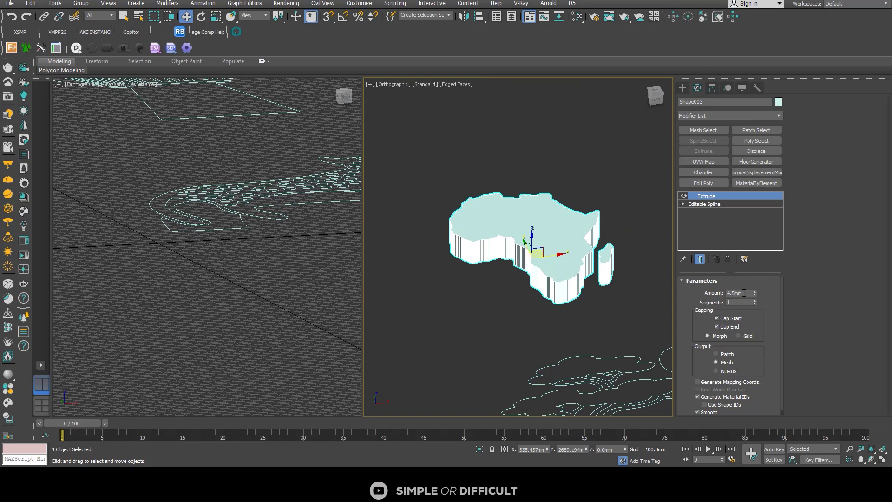
{"action": "type", "text": "3"}
{"action": "key", "text": "Return"}
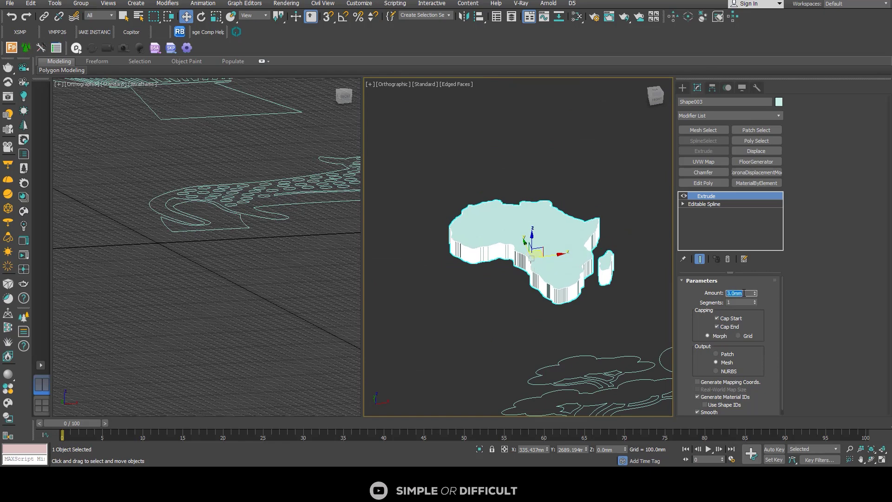
Select the standing spear-holding figure and examine where the outlines of its hand, spear and dress cross.
{"action": "scroll", "coordinate": [511, 265], "scroll_direction": "down", "scroll_amount": 3}
{"action": "scroll", "coordinate": [567, 214], "scroll_direction": "up", "scroll_amount": 6}
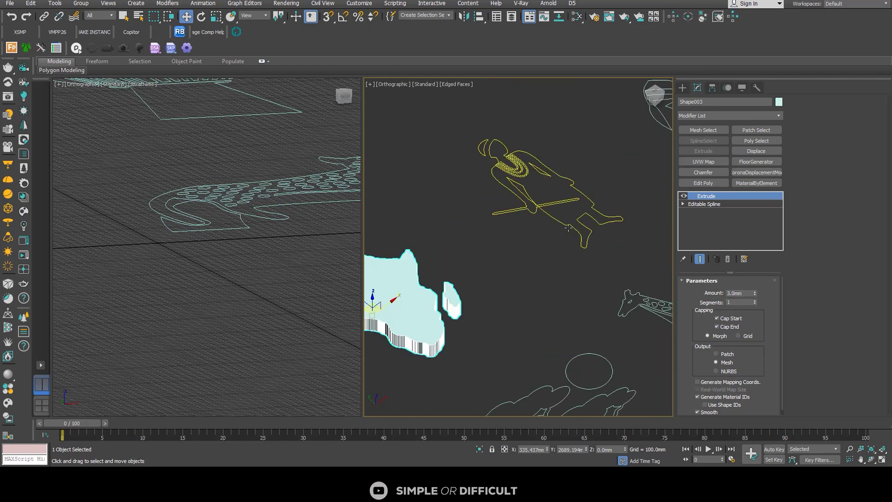
{"action": "left_click", "coordinate": [563, 223]}
{"action": "left_click", "coordinate": [566, 219]}
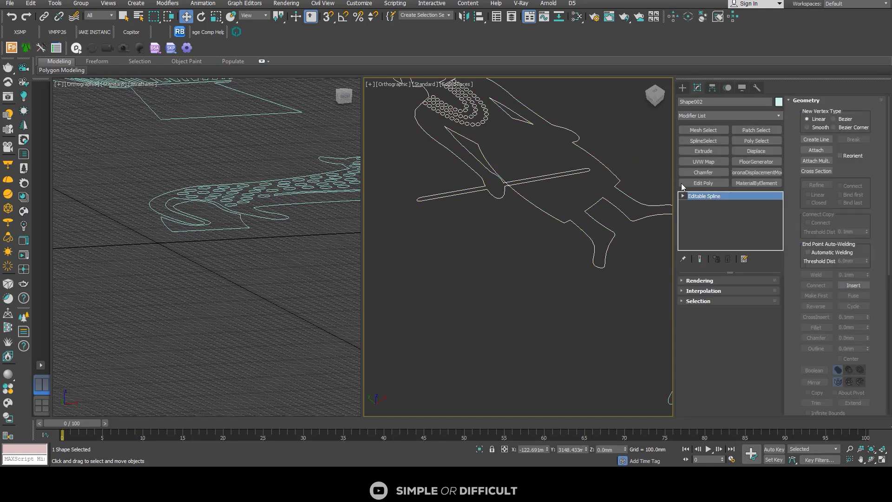
{"action": "scroll", "coordinate": [506, 185], "scroll_direction": "up", "scroll_amount": 6}
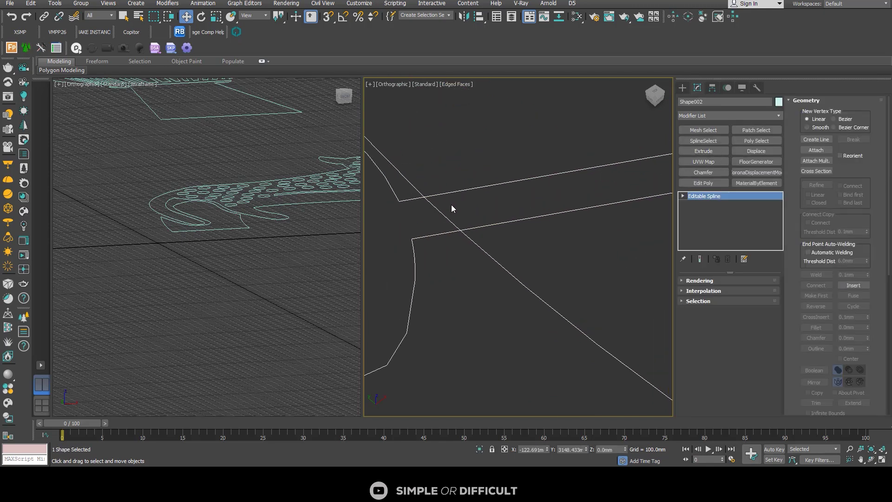
{"action": "scroll", "coordinate": [447, 213], "scroll_direction": "down", "scroll_amount": 4}
{"action": "scroll", "coordinate": [462, 207], "scroll_direction": "up", "scroll_amount": 2}
{"action": "scroll", "coordinate": [462, 233], "scroll_direction": "down", "scroll_amount": 6}
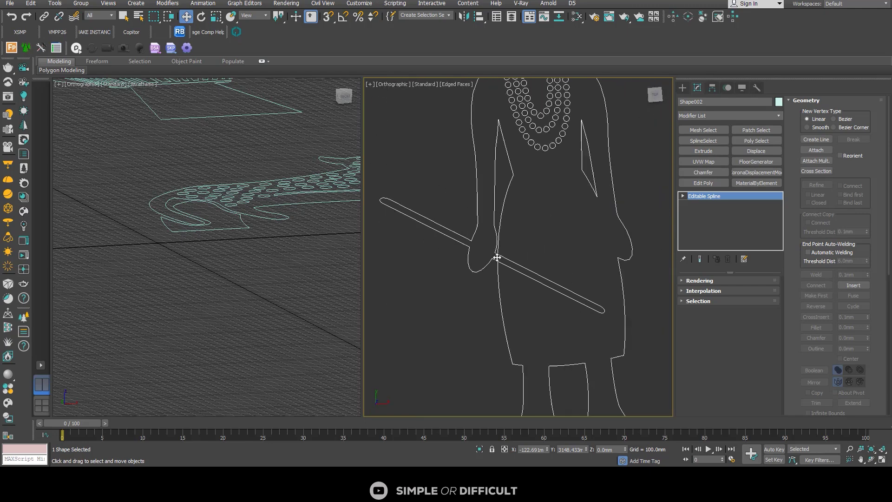
{"action": "scroll", "coordinate": [497, 257], "scroll_direction": "down", "scroll_amount": 2}
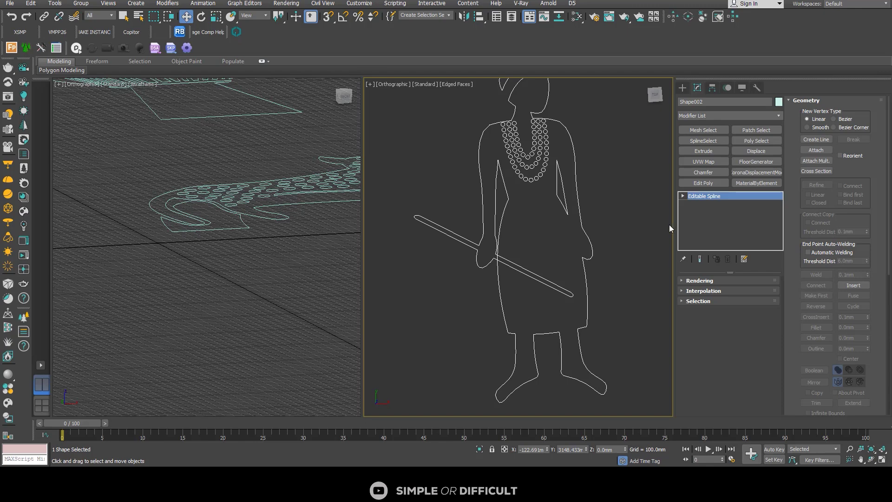
Delete the short dress segment crossing the spear and the two short spear segments between the hand and the dress.
{"action": "left_click", "coordinate": [683, 196]}
{"action": "left_click", "coordinate": [701, 212]}
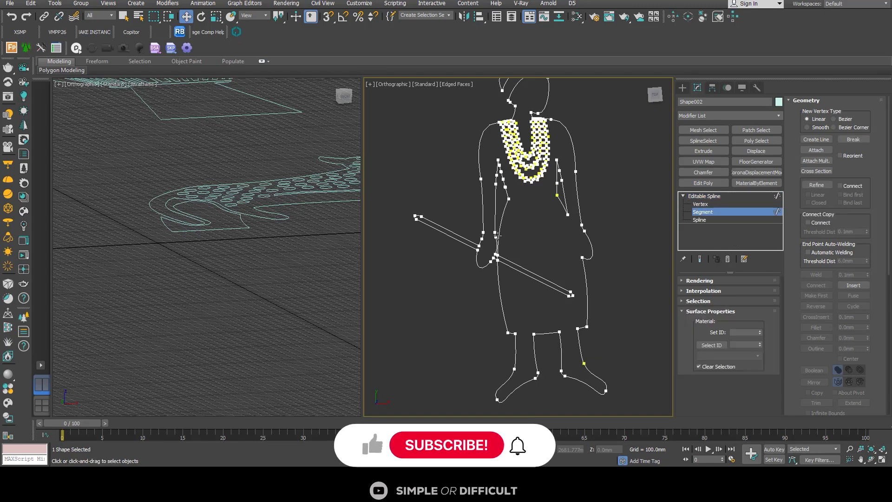
{"action": "scroll", "coordinate": [497, 321], "scroll_direction": "up", "scroll_amount": 5}
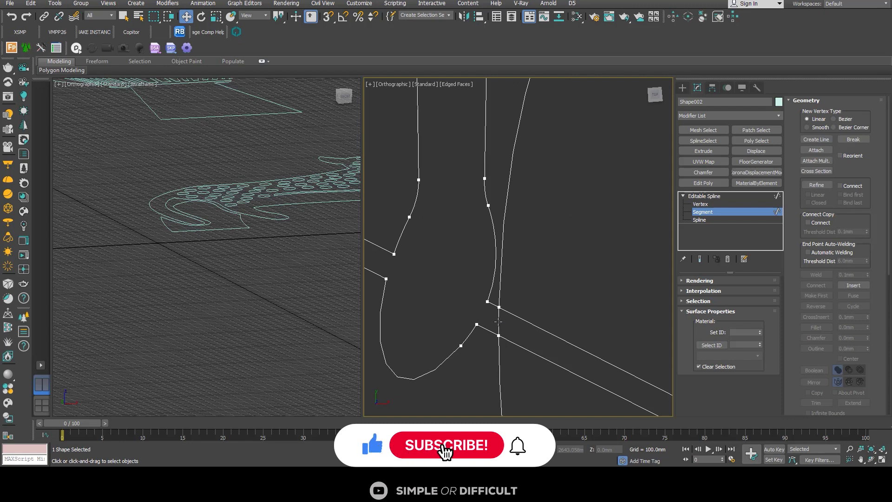
{"action": "left_click", "coordinate": [497, 320]}
{"action": "key", "text": "Delete"}
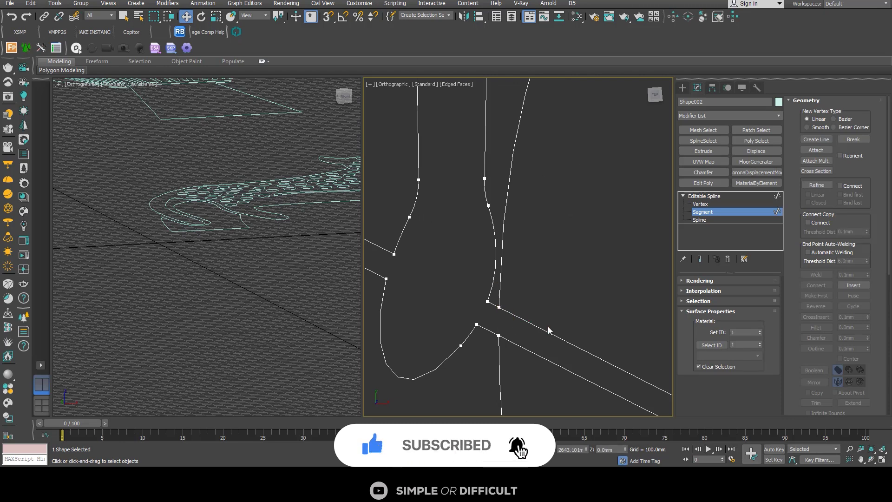
{"action": "scroll", "coordinate": [493, 304], "scroll_direction": "up", "scroll_amount": 5}
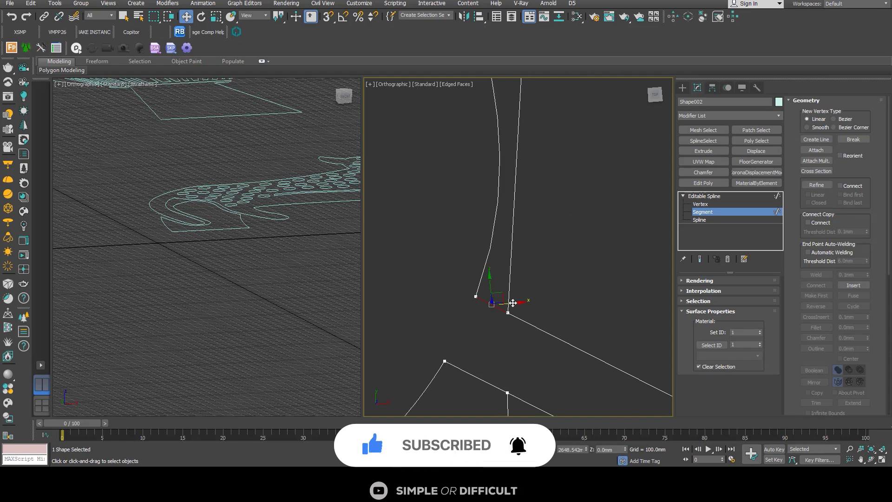
{"action": "left_click", "coordinate": [474, 377]}
{"action": "key", "text": "Delete"}
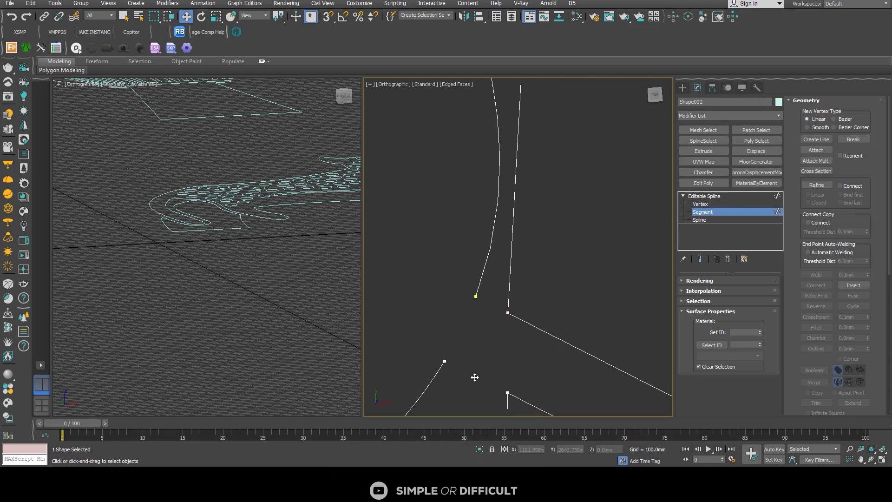
Move the open end vertex of the figure's inner arm line onto the open end vertex of the hand.
{"action": "left_click", "coordinate": [476, 297]}
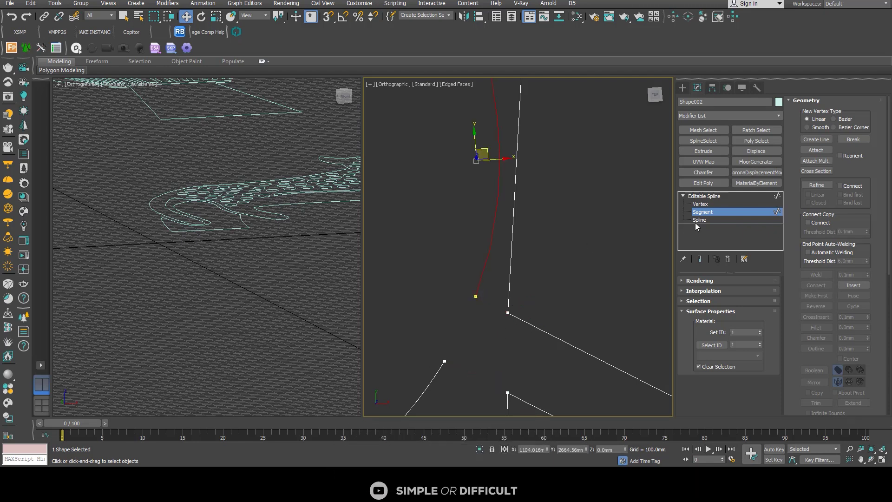
{"action": "left_click", "coordinate": [707, 204]}
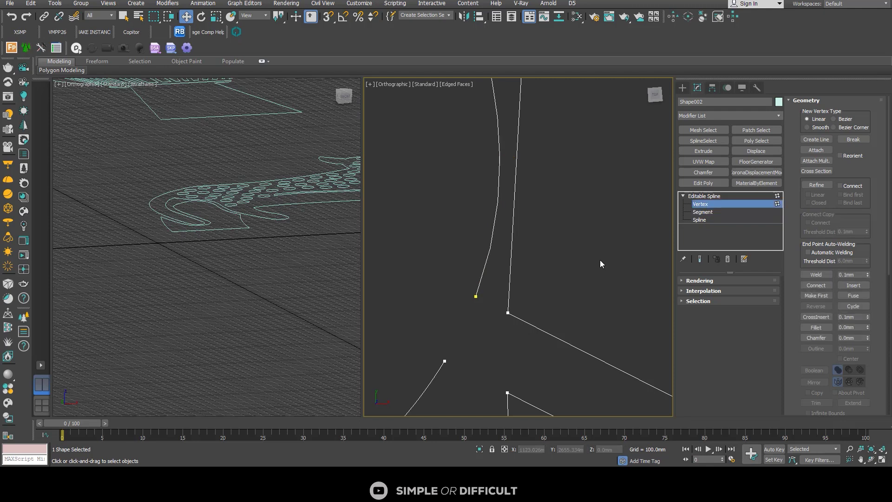
{"action": "left_click", "coordinate": [476, 296]}
{"action": "left_click_drag", "start_coordinate": [478, 294], "coordinate": [469, 352]}
{"action": "scroll", "coordinate": [444, 363], "scroll_direction": "up", "scroll_amount": 10}
{"action": "scroll", "coordinate": [454, 371], "scroll_direction": "up", "scroll_amount": 9}
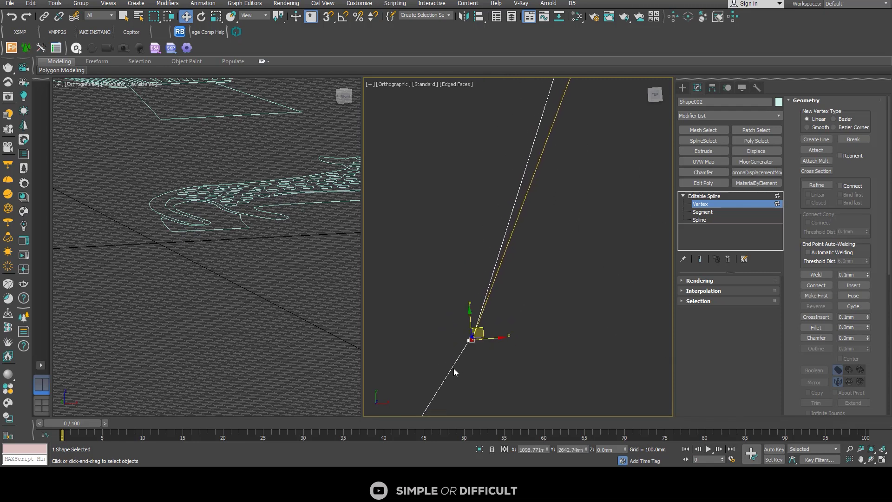
{"action": "left_click_drag", "start_coordinate": [508, 201], "coordinate": [481, 207]}
{"action": "scroll", "coordinate": [472, 212], "scroll_direction": "up", "scroll_amount": 4}
Weld the two coincident end vertices joining the figure's arm and hand with a 0.1 mm threshold.
{"action": "left_click", "coordinate": [494, 238]}
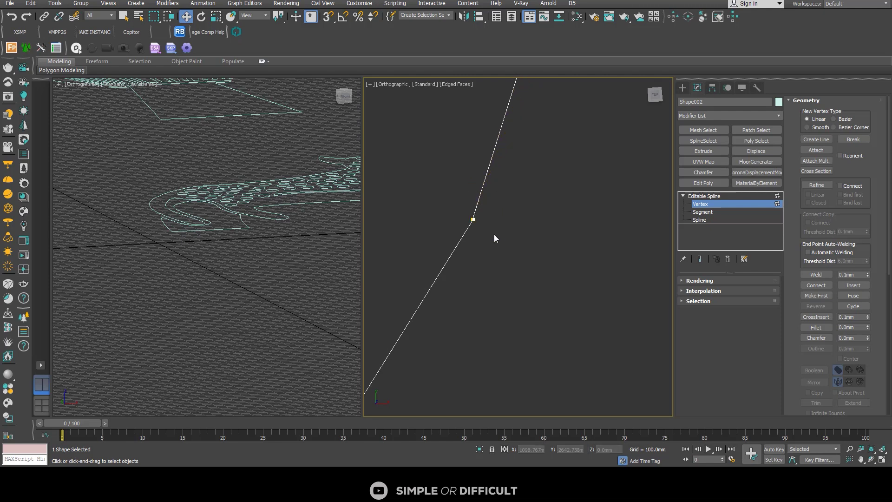
{"action": "left_click_drag", "start_coordinate": [519, 261], "coordinate": [520, 263]}
{"action": "scroll", "coordinate": [513, 250], "scroll_direction": "down", "scroll_amount": 8}
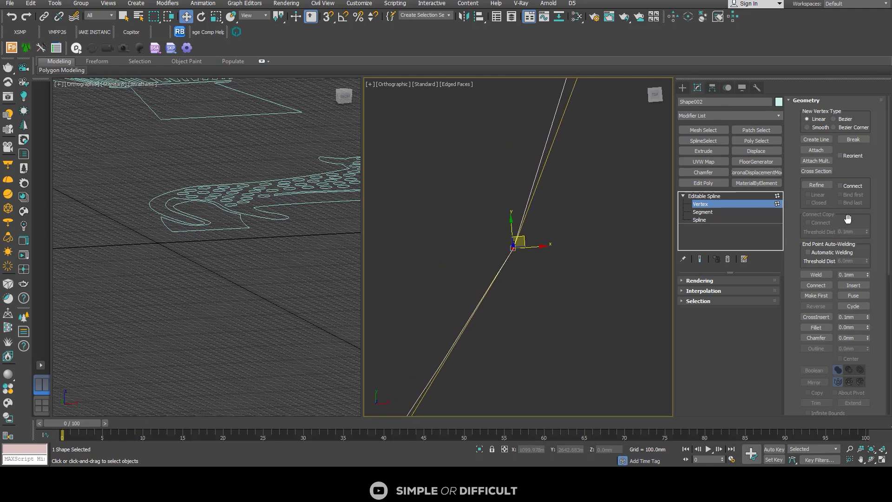
{"action": "left_click", "coordinate": [816, 274]}
{"action": "middle_click_drag", "start_coordinate": [523, 251], "coordinate": [596, 298]}
{"action": "scroll", "coordinate": [539, 291], "scroll_direction": "down", "scroll_amount": 10}
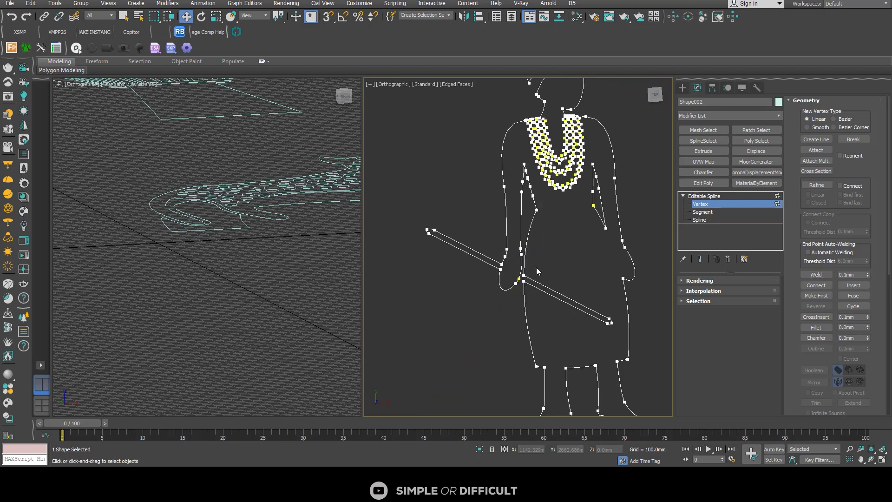
{"action": "scroll", "coordinate": [534, 271], "scroll_direction": "up", "scroll_amount": 8}
{"action": "scroll", "coordinate": [430, 331], "scroll_direction": "up", "scroll_amount": 3}
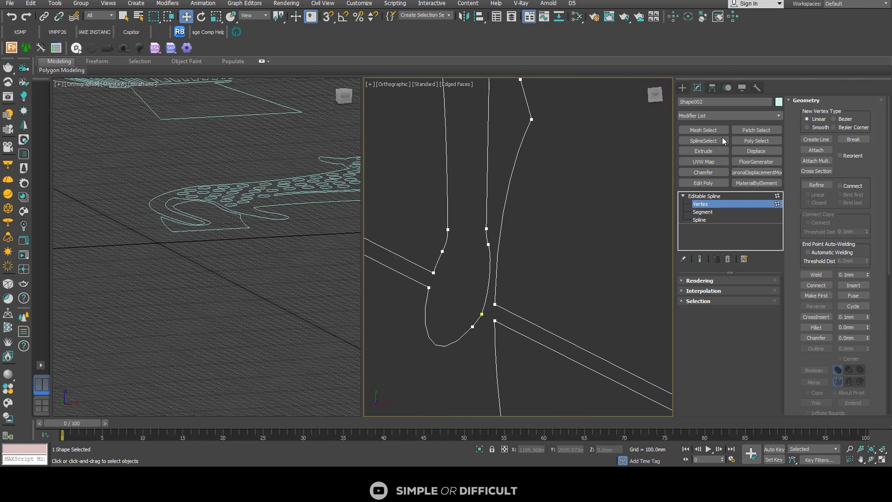
{"action": "left_click", "coordinate": [681, 87]}
Extrude the repaired standing spear-holding figure by 3 mm and check the solid around the hand and spear.
{"action": "scroll", "coordinate": [468, 309], "scroll_direction": "down", "scroll_amount": 8}
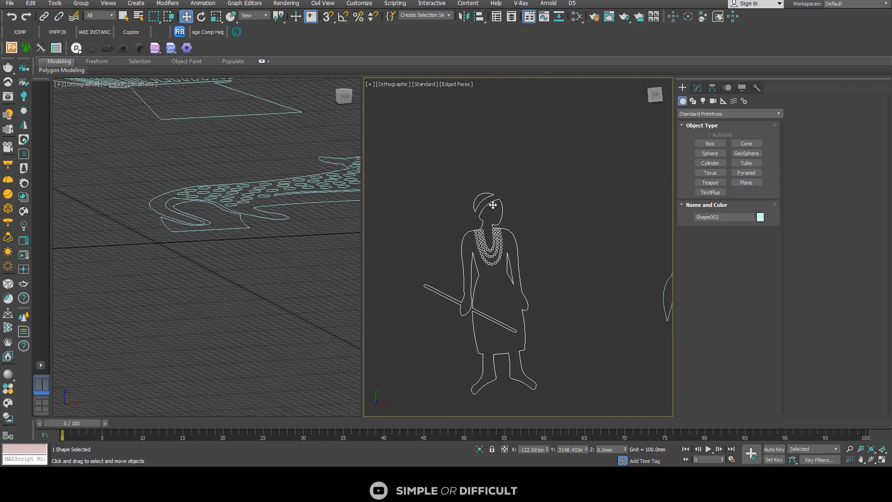
{"action": "scroll", "coordinate": [492, 206], "scroll_direction": "down", "scroll_amount": 3}
{"action": "left_click", "coordinate": [508, 213]}
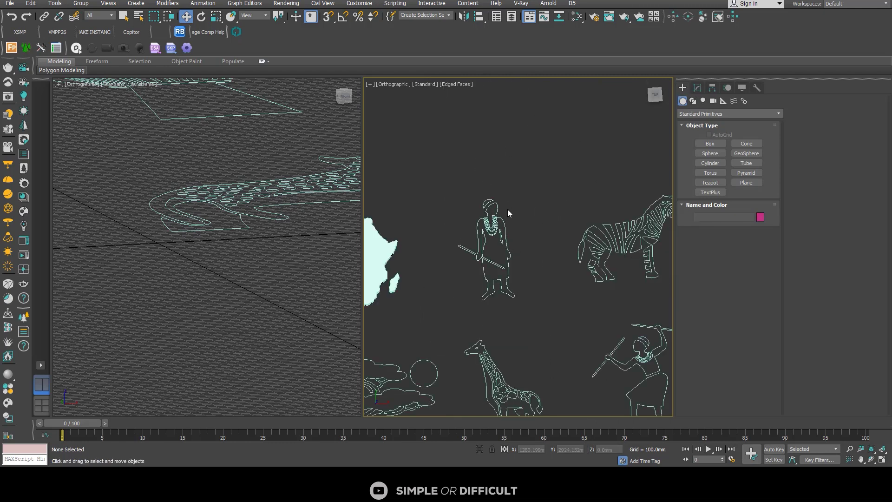
{"action": "left_click", "coordinate": [504, 213]}
{"action": "left_click", "coordinate": [697, 87]}
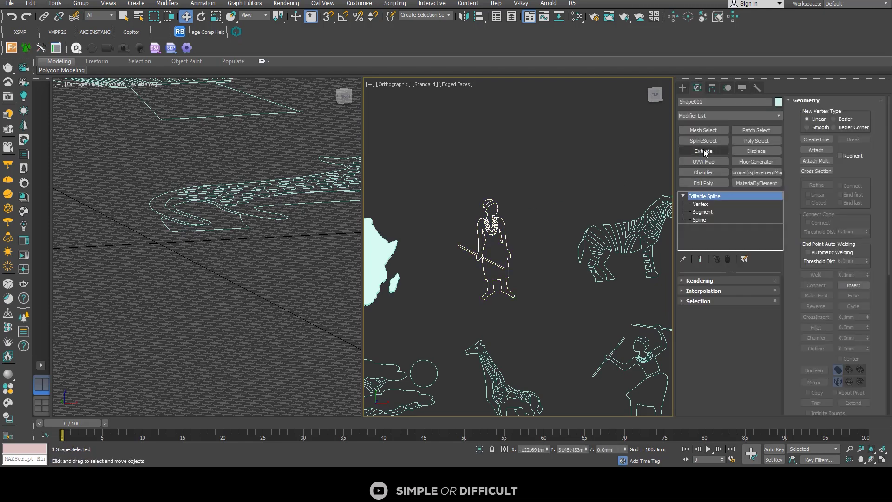
{"action": "left_click", "coordinate": [703, 151]}
{"action": "scroll", "coordinate": [485, 260], "scroll_direction": "up", "scroll_amount": 5}
{"action": "scroll", "coordinate": [480, 268], "scroll_direction": "up", "scroll_amount": 3}
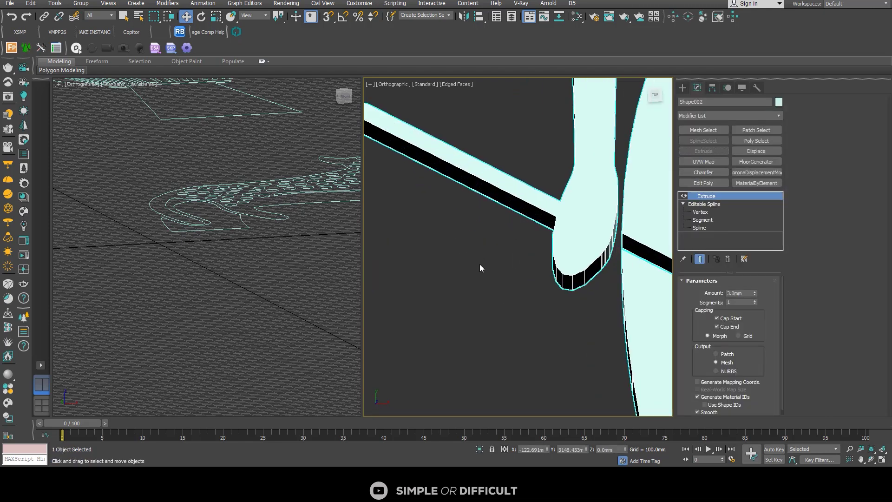
{"action": "scroll", "coordinate": [486, 274], "scroll_direction": "down", "scroll_amount": 8}
{"action": "middle_click_drag", "start_coordinate": [497, 267], "coordinate": [404, 283], "text": "alt"}
{"action": "scroll", "coordinate": [478, 239], "scroll_direction": "up", "scroll_amount": 6}
{"action": "scroll", "coordinate": [477, 241], "scroll_direction": "down", "scroll_amount": 6}
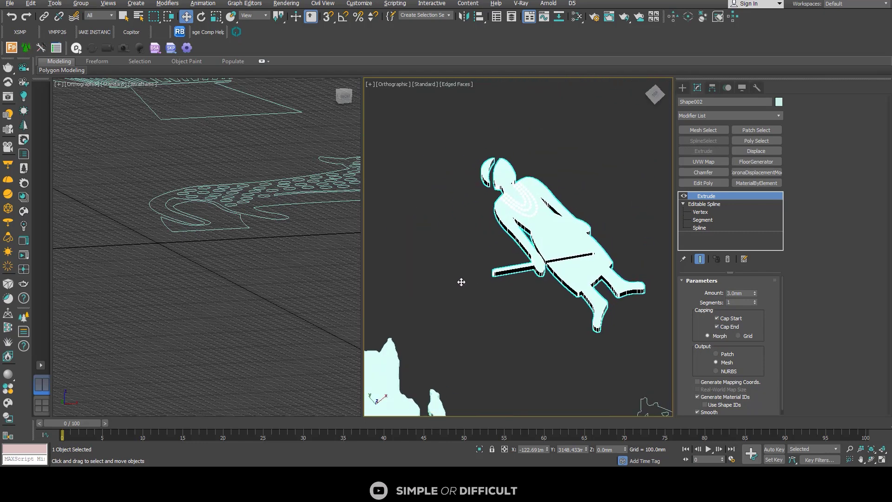
Inspect the extruded spear-holding figure from an angled view, checking the cut along the spear, hand and dress.
{"action": "left_click", "coordinate": [528, 297]}
{"action": "scroll", "coordinate": [576, 255], "scroll_direction": "up", "scroll_amount": 6}
{"action": "scroll", "coordinate": [546, 264], "scroll_direction": "down", "scroll_amount": 5}
{"action": "middle_click_drag", "start_coordinate": [546, 266], "coordinate": [529, 253], "text": "alt"}
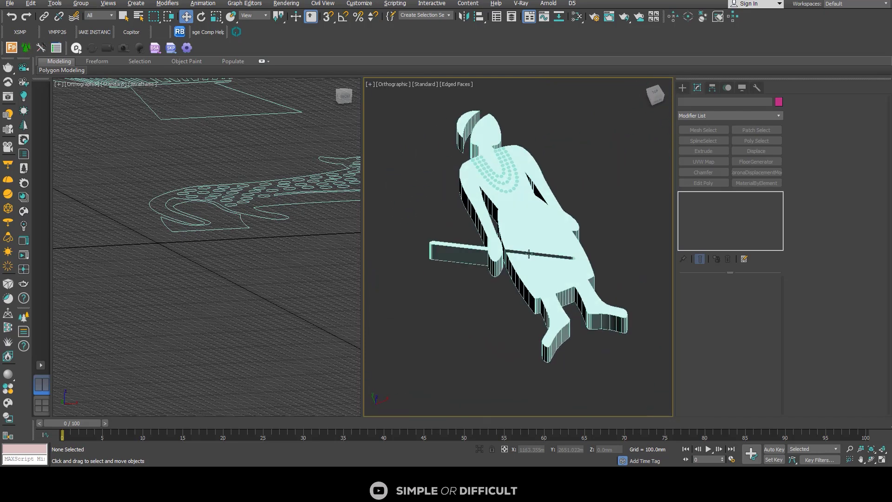
{"action": "left_click", "coordinate": [539, 175]}
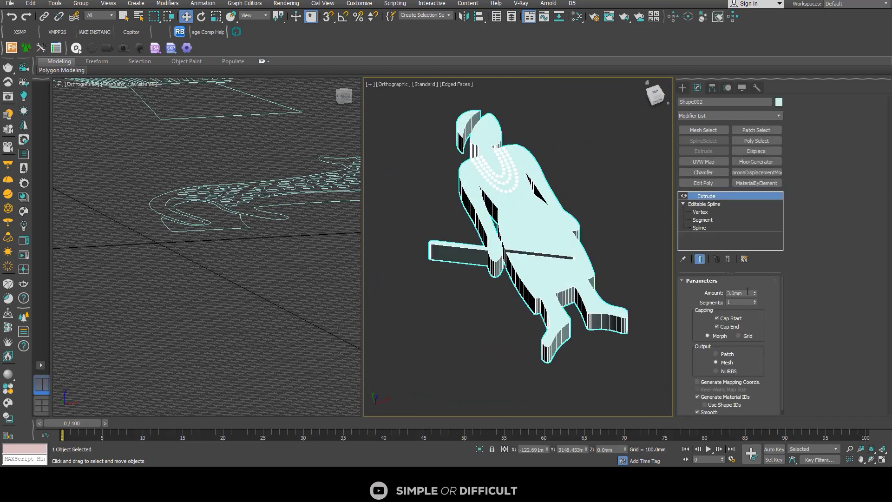
Try extruding the zebra outline by 3 mm to check how its stripes cap, and remove the Extrude modifier.
{"action": "scroll", "coordinate": [510, 302], "scroll_direction": "down", "scroll_amount": 6}
{"action": "scroll", "coordinate": [588, 268], "scroll_direction": "up", "scroll_amount": 6}
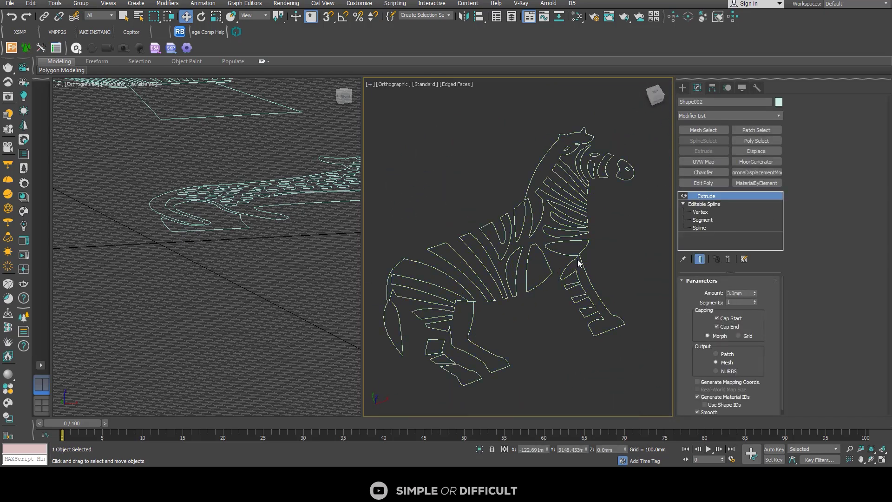
{"action": "left_click", "coordinate": [580, 258]}
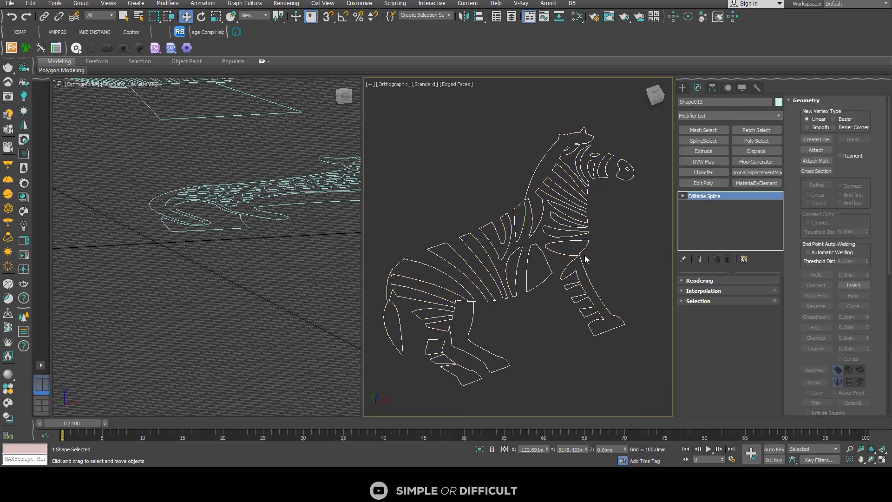
{"action": "left_click", "coordinate": [701, 151]}
{"action": "middle_click_drag", "start_coordinate": [492, 274], "coordinate": [473, 306], "text": "alt"}
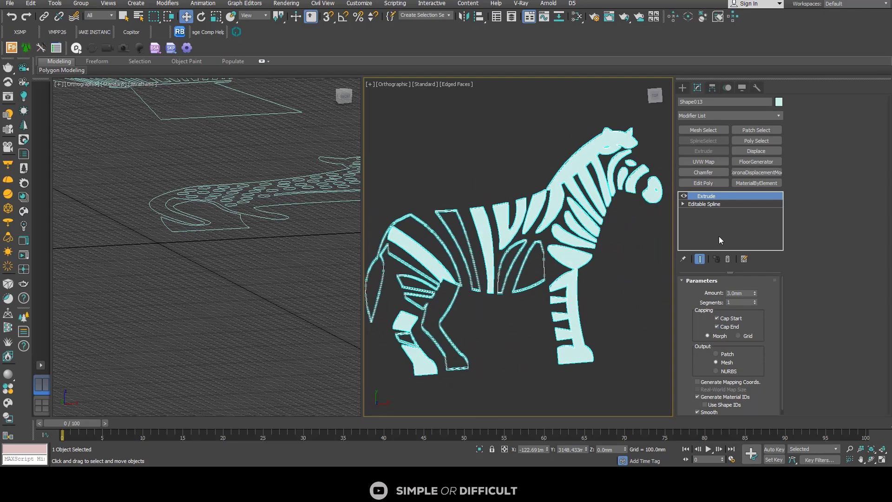
{"action": "left_click", "coordinate": [730, 259]}
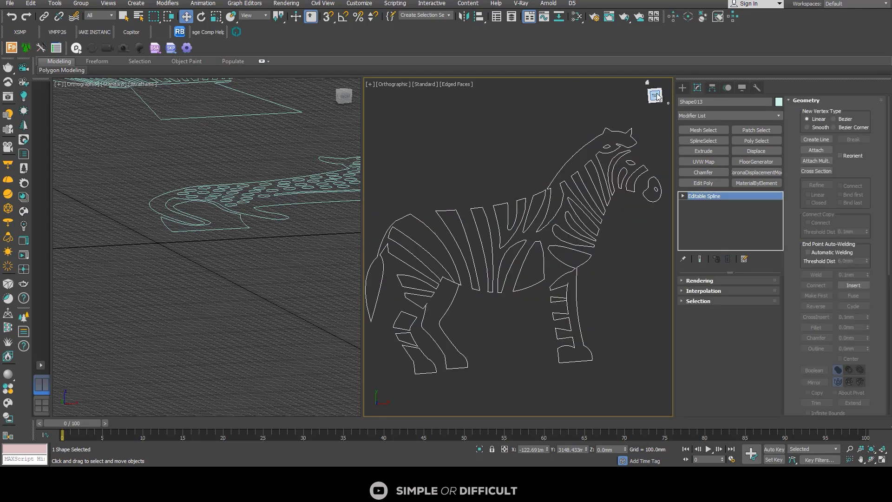
Examine the zebra outline in Top view for open ends and overlapping lines around the rump stripes and hind leg.
{"action": "middle_click_drag", "start_coordinate": [464, 260], "coordinate": [484, 269], "text": "alt"}
{"action": "key", "text": "t"}
{"action": "scroll", "coordinate": [493, 265], "scroll_direction": "up", "scroll_amount": 10}
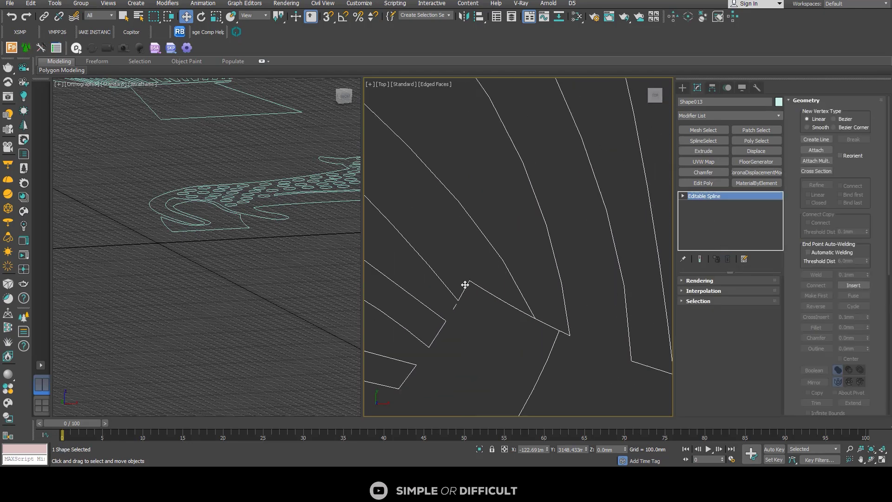
{"action": "scroll", "coordinate": [456, 315], "scroll_direction": "up", "scroll_amount": 4}
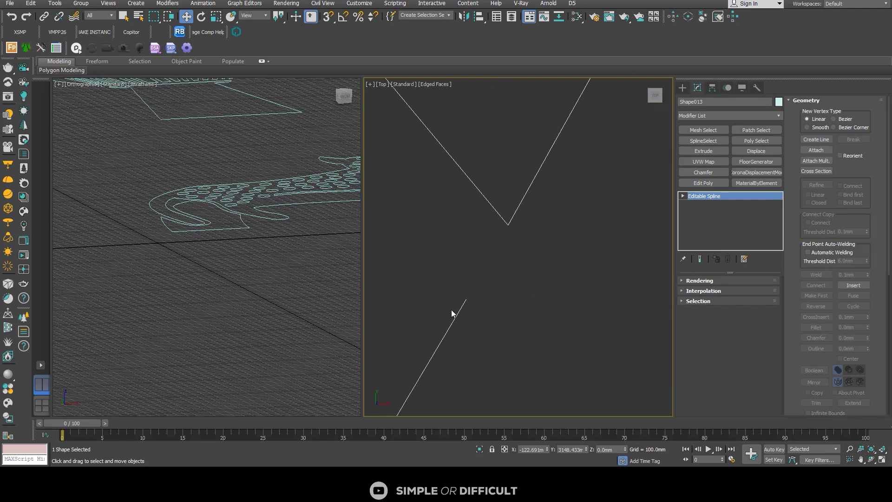
{"action": "scroll", "coordinate": [468, 288], "scroll_direction": "down", "scroll_amount": 2}
{"action": "scroll", "coordinate": [508, 288], "scroll_direction": "down", "scroll_amount": 3}
{"action": "scroll", "coordinate": [517, 301], "scroll_direction": "up", "scroll_amount": 3}
{"action": "scroll", "coordinate": [520, 301], "scroll_direction": "down", "scroll_amount": 5}
{"action": "scroll", "coordinate": [510, 294], "scroll_direction": "up", "scroll_amount": 2}
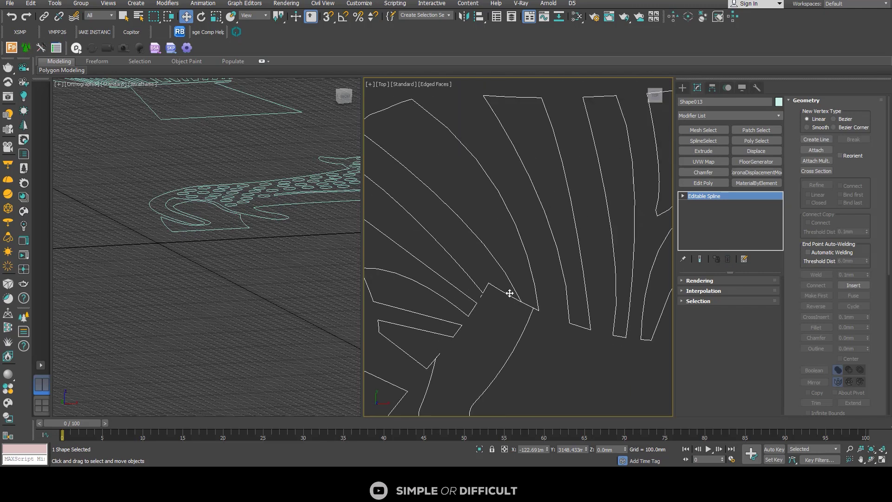
{"action": "scroll", "coordinate": [523, 299], "scroll_direction": "down", "scroll_amount": 2}
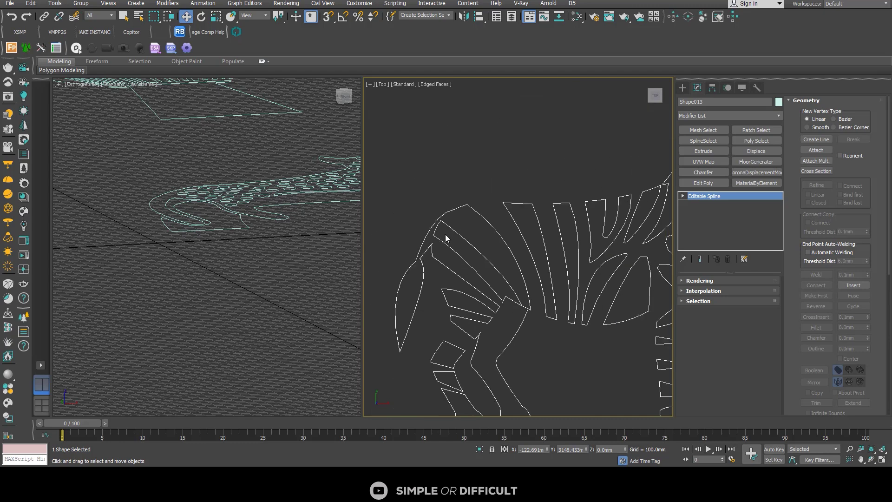
{"action": "scroll", "coordinate": [446, 238], "scroll_direction": "up", "scroll_amount": 2}
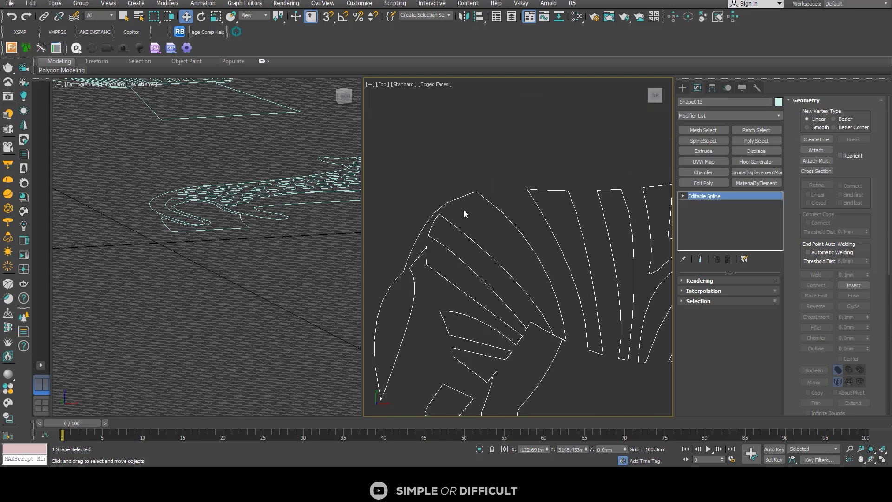
{"action": "scroll", "coordinate": [558, 335], "scroll_direction": "up", "scroll_amount": 8}
{"action": "scroll", "coordinate": [505, 311], "scroll_direction": "up", "scroll_amount": 6}
{"action": "scroll", "coordinate": [496, 285], "scroll_direction": "down", "scroll_amount": 4}
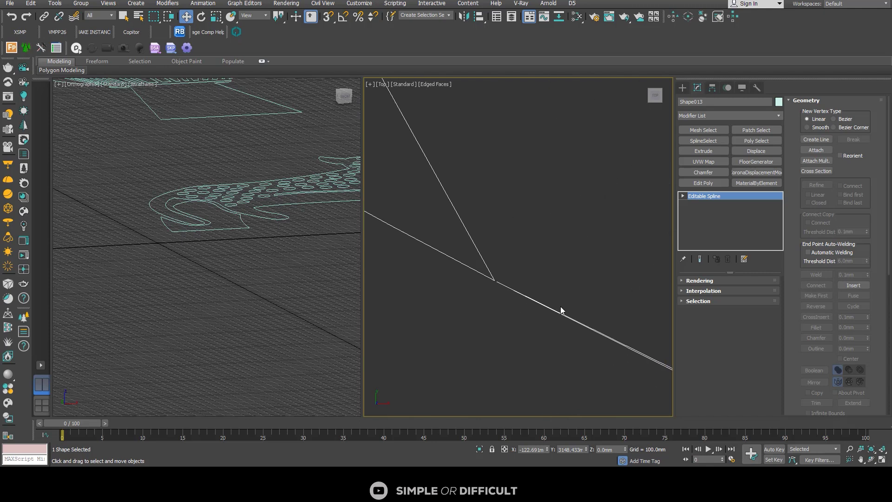
Expand the sub-object levels of the zebra's editable spline.
{"action": "left_click", "coordinate": [690, 197]}
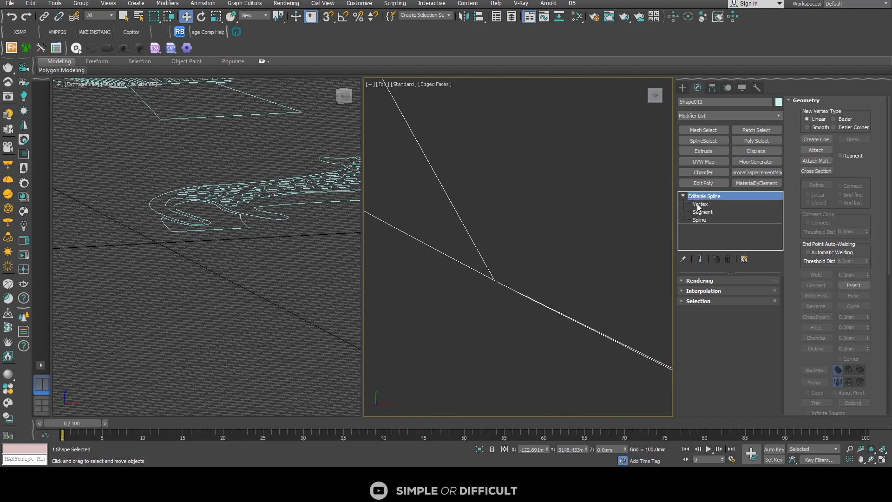
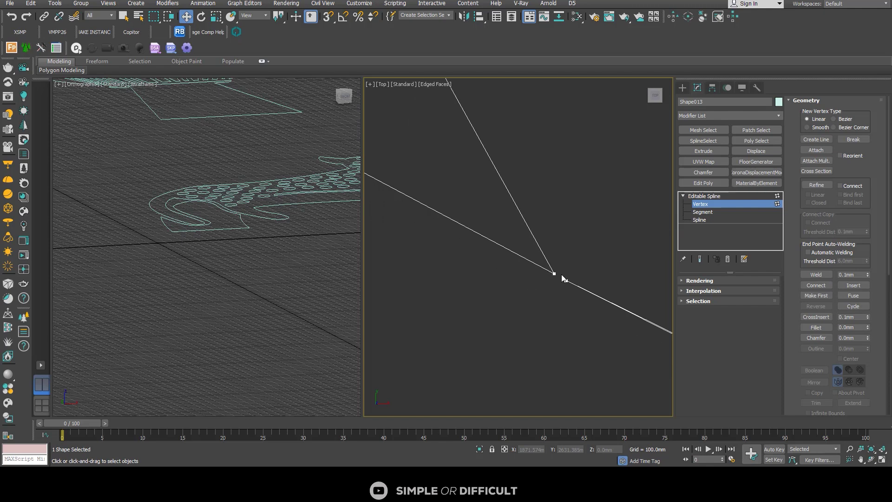
Pull aside the stray vertex on the overlapping lines between the zebra's rump stripe and hind leg, and delete it.
{"action": "left_click", "coordinate": [572, 286]}
{"action": "scroll", "coordinate": [500, 267], "scroll_direction": "down", "scroll_amount": 5}
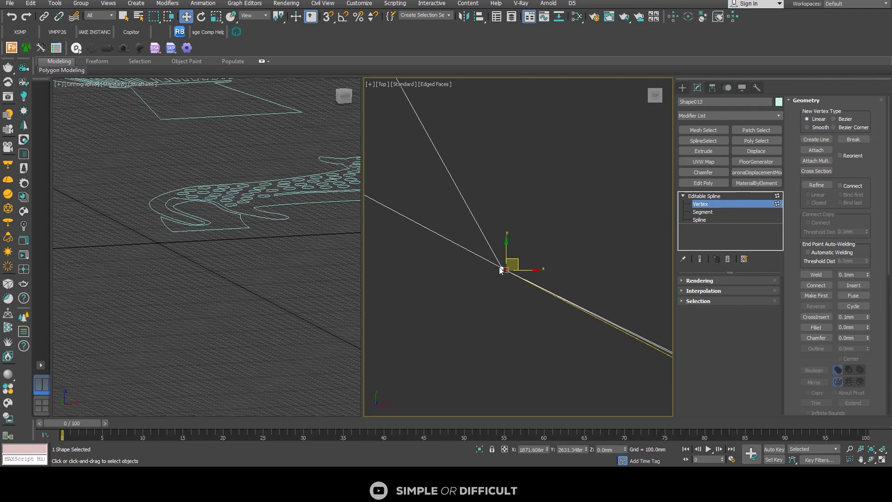
{"action": "scroll", "coordinate": [539, 276], "scroll_direction": "down", "scroll_amount": 5}
{"action": "left_click_drag", "start_coordinate": [539, 266], "coordinate": [567, 282]}
{"action": "scroll", "coordinate": [571, 293], "scroll_direction": "up", "scroll_amount": 7}
{"action": "scroll", "coordinate": [582, 309], "scroll_direction": "up", "scroll_amount": 4}
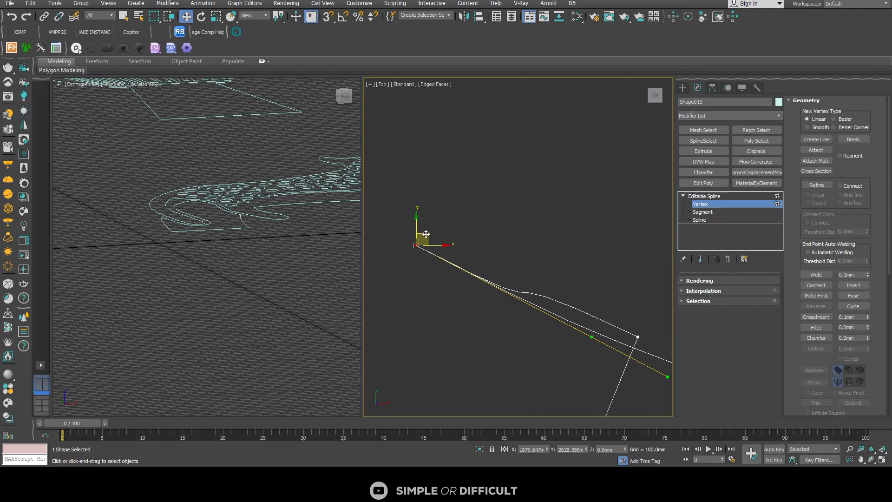
{"action": "left_click_drag", "start_coordinate": [425, 234], "coordinate": [415, 166]}
{"action": "scroll", "coordinate": [457, 252], "scroll_direction": "down", "scroll_amount": 4}
Nudge the junction vertex at the top of the zebra's hind leg slightly downward to separate the nearly overlapping lines.
{"action": "scroll", "coordinate": [442, 237], "scroll_direction": "up", "scroll_amount": 3}
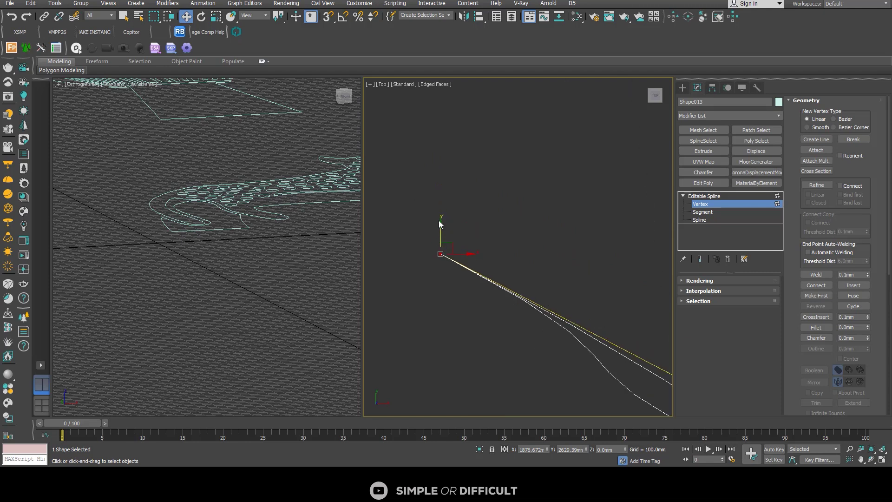
{"action": "key", "text": "Delete"}
{"action": "scroll", "coordinate": [439, 245], "scroll_direction": "down", "scroll_amount": 6}
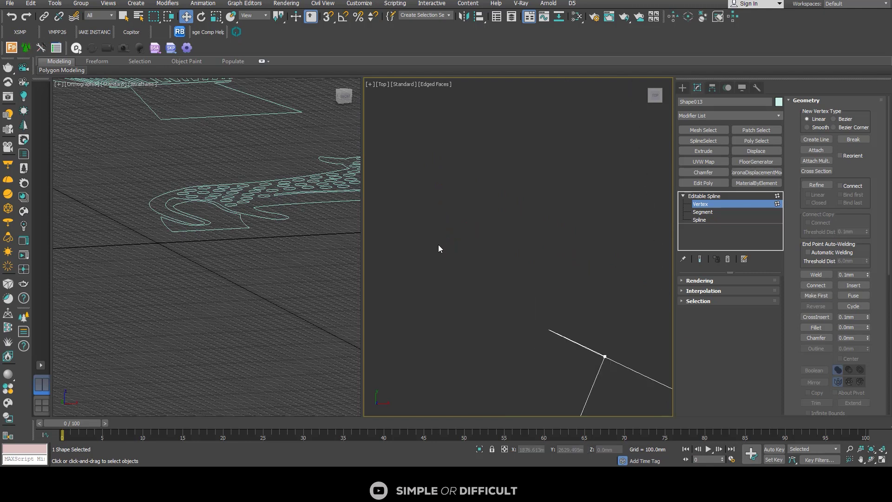
{"action": "scroll", "coordinate": [503, 302], "scroll_direction": "up", "scroll_amount": 8}
{"action": "scroll", "coordinate": [508, 281], "scroll_direction": "down", "scroll_amount": 3}
{"action": "scroll", "coordinate": [603, 301], "scroll_direction": "up", "scroll_amount": 4}
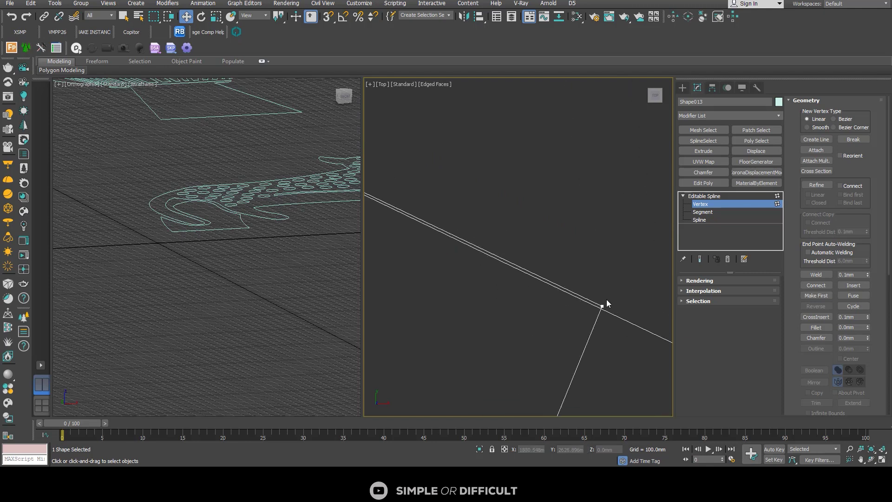
{"action": "left_click_drag", "start_coordinate": [589, 297], "coordinate": [604, 339]}
{"action": "scroll", "coordinate": [611, 326], "scroll_direction": "down", "scroll_amount": 7}
{"action": "scroll", "coordinate": [514, 281], "scroll_direction": "up", "scroll_amount": 4}
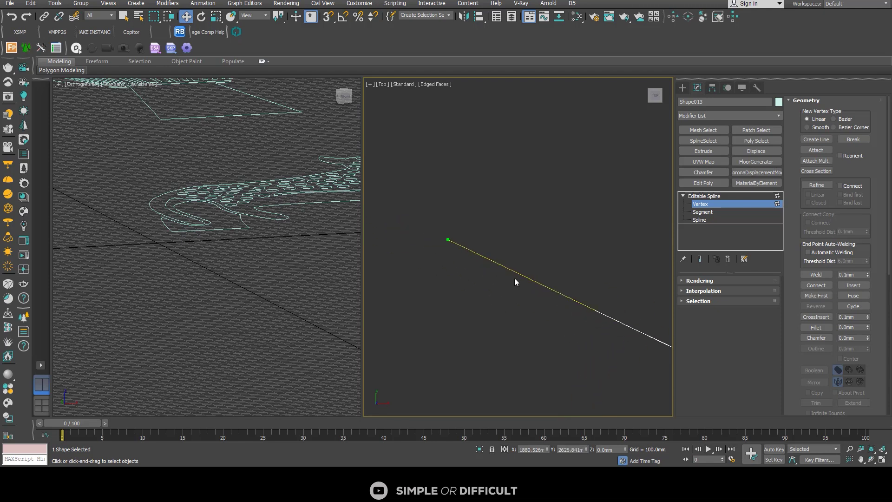
{"action": "scroll", "coordinate": [504, 268], "scroll_direction": "down", "scroll_amount": 4}
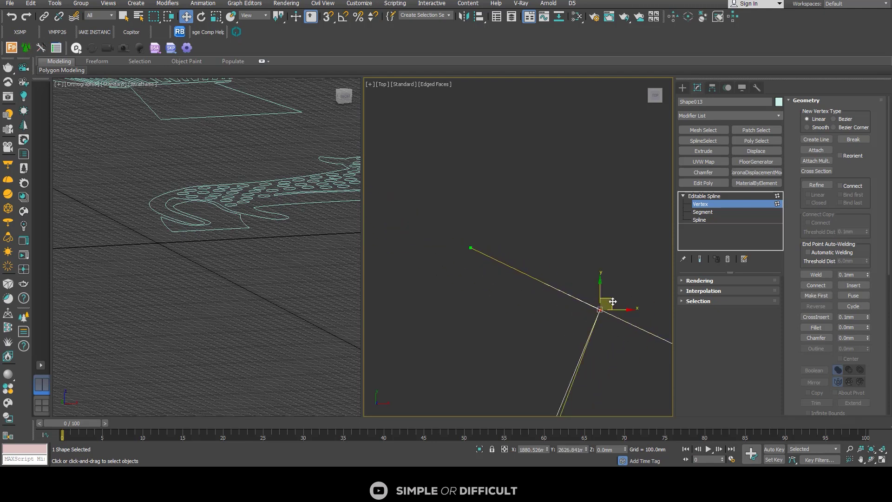
{"action": "mouse_move", "coordinate": [613, 301]}
{"action": "left_mouse_down"}
{"action": "mouse_move", "coordinate": [608, 320]}
{"action": "mouse_move", "coordinate": [612, 307]}
{"action": "left_mouse_up"}
{"action": "scroll", "coordinate": [613, 302], "scroll_direction": "down", "scroll_amount": 4}
Delete the short loose segment at the lower ends of the zebra's rump stripes.
{"action": "scroll", "coordinate": [603, 274], "scroll_direction": "up", "scroll_amount": 8}
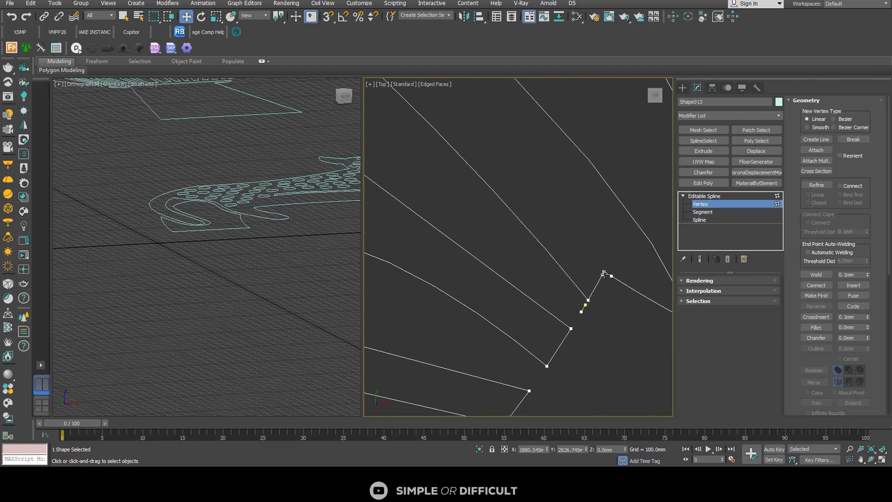
{"action": "scroll", "coordinate": [604, 274], "scroll_direction": "up", "scroll_amount": 6}
{"action": "middle_click_drag", "start_coordinate": [562, 242], "coordinate": [539, 225]}
{"action": "scroll", "coordinate": [541, 222], "scroll_direction": "down", "scroll_amount": 9}
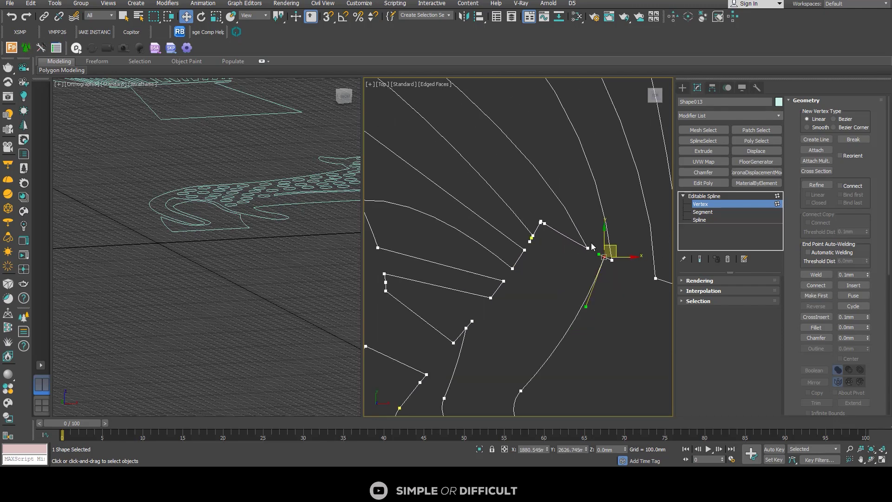
{"action": "scroll", "coordinate": [513, 276], "scroll_direction": "up", "scroll_amount": 5}
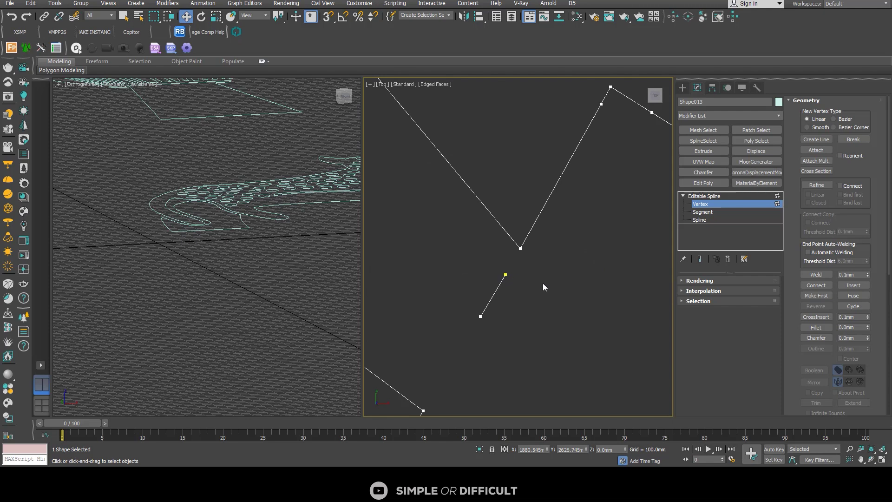
{"action": "left_click", "coordinate": [703, 213]}
{"action": "left_click", "coordinate": [496, 293]}
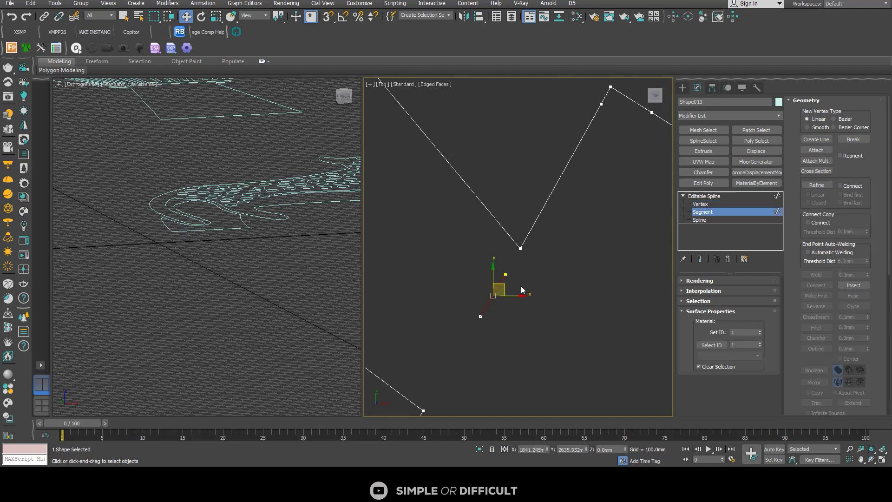
{"action": "left_click", "coordinate": [524, 290]}
{"action": "left_click", "coordinate": [499, 284]}
{"action": "key", "text": "Delete"}
Examine the zebra's spline vertices around the rump and legs, and across the whole outline, for remaining gaps.
{"action": "scroll", "coordinate": [511, 289], "scroll_direction": "down", "scroll_amount": 5}
{"action": "scroll", "coordinate": [527, 266], "scroll_direction": "up", "scroll_amount": 8}
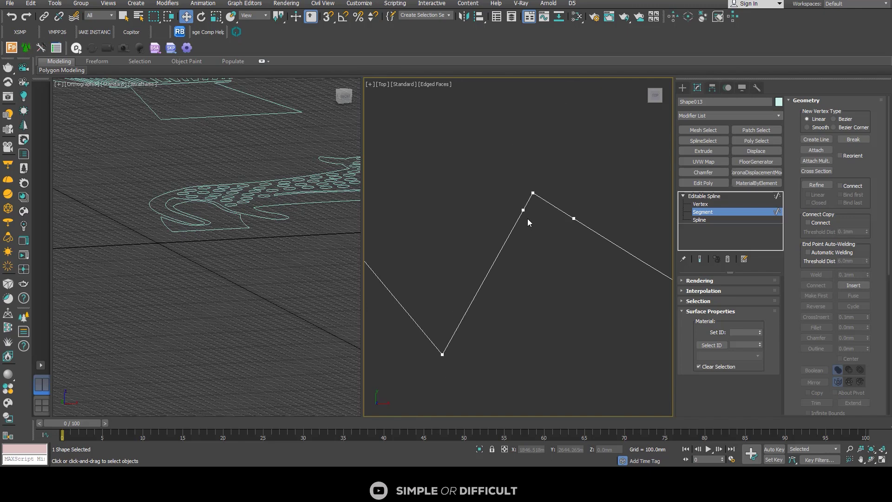
{"action": "scroll", "coordinate": [528, 212], "scroll_direction": "down", "scroll_amount": 11}
{"action": "scroll", "coordinate": [498, 291], "scroll_direction": "down", "scroll_amount": 5}
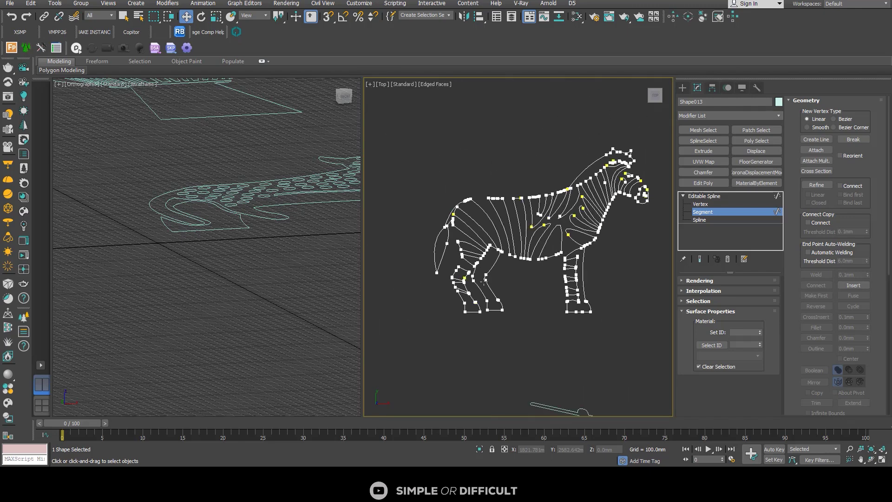
{"action": "key", "text": "1"}
{"action": "scroll", "coordinate": [502, 215], "scroll_direction": "up", "scroll_amount": 5}
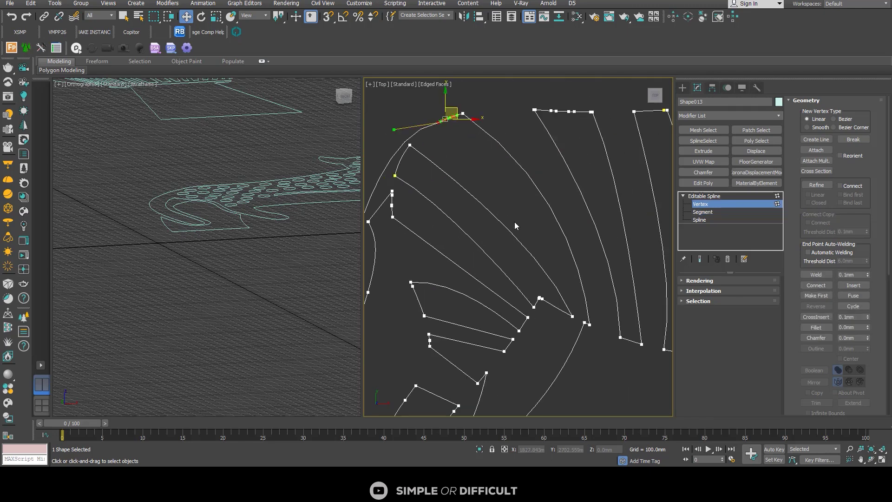
{"action": "scroll", "coordinate": [514, 226], "scroll_direction": "down", "scroll_amount": 3}
{"action": "scroll", "coordinate": [514, 233], "scroll_direction": "up", "scroll_amount": 1}
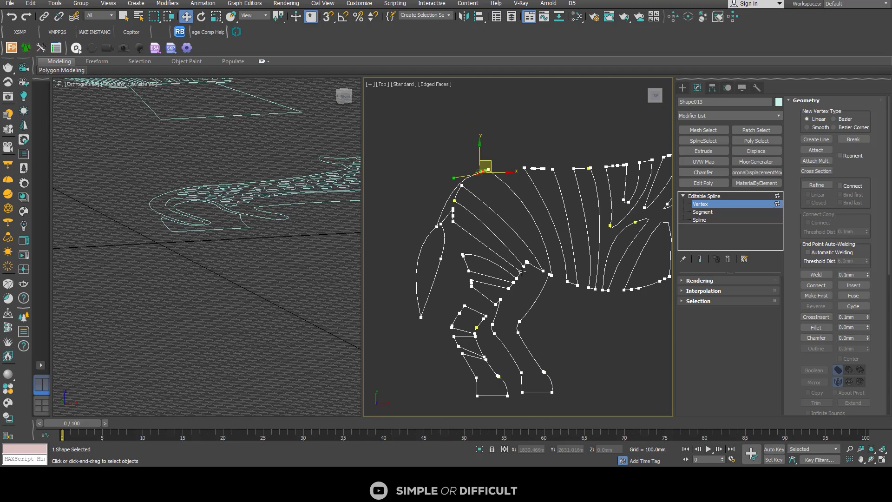
{"action": "scroll", "coordinate": [484, 241], "scroll_direction": "down", "scroll_amount": 2}
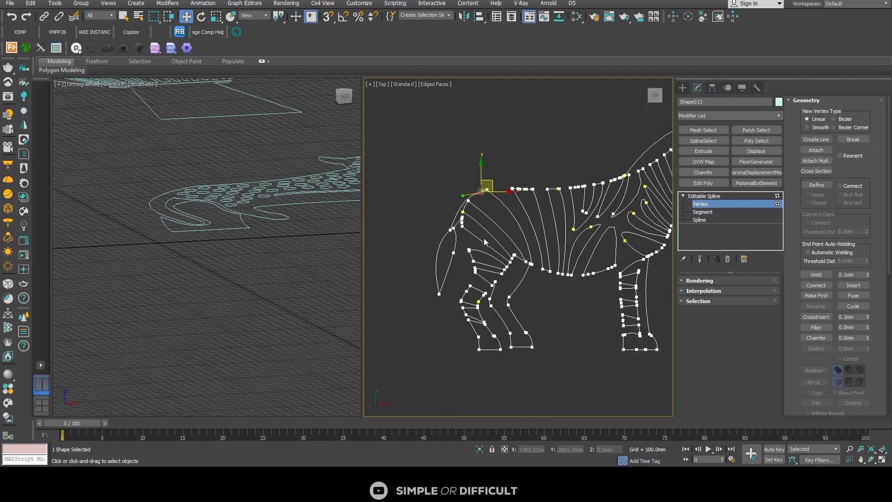
{"action": "scroll", "coordinate": [484, 241], "scroll_direction": "down", "scroll_amount": 2}
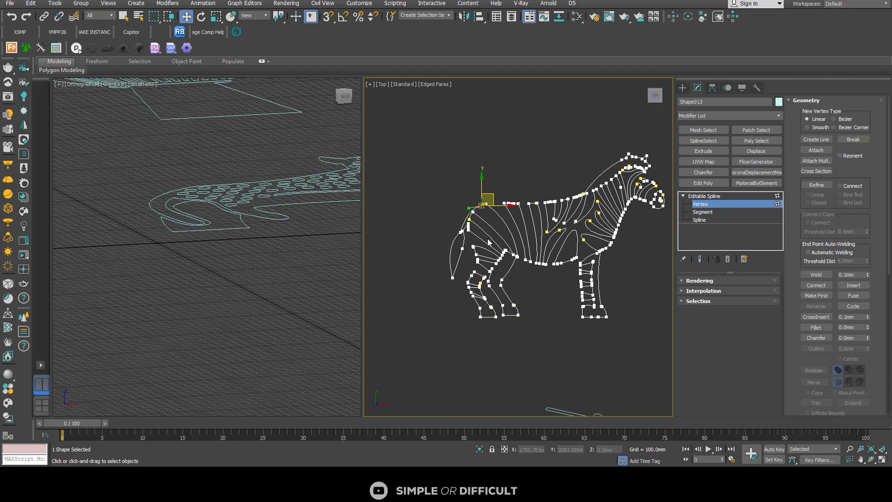
{"action": "scroll", "coordinate": [482, 243], "scroll_direction": "down", "scroll_amount": 2}
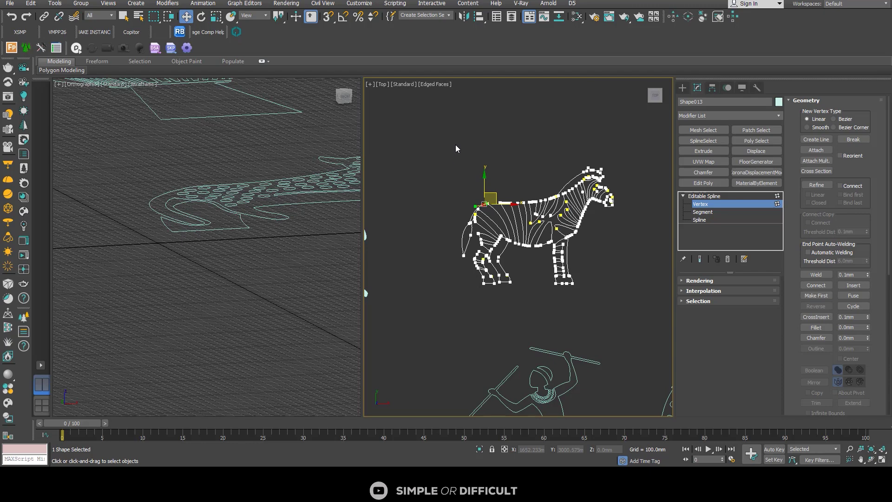
Weld all of the zebra's vertices with a 0.2 mm threshold and check the joined corners.
{"action": "left_click_drag", "start_coordinate": [624, 312], "coordinate": [627, 312]}
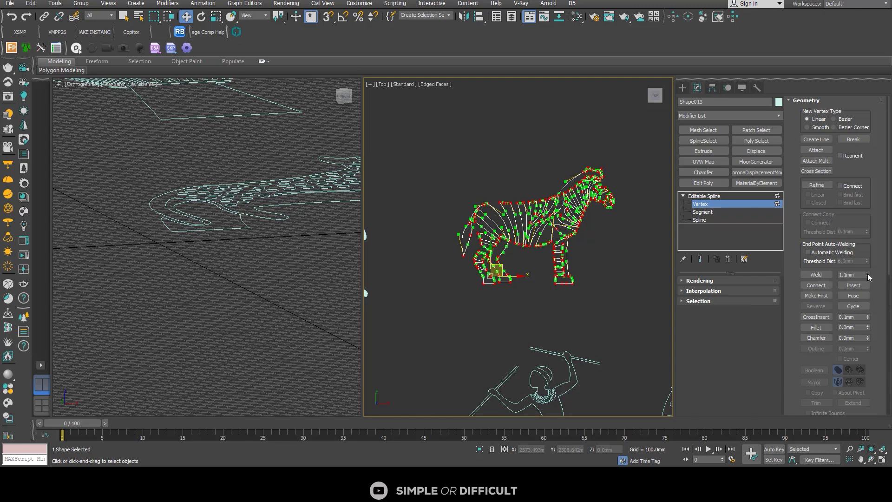
{"action": "left_click", "coordinate": [854, 275]}
{"action": "left_click", "coordinate": [845, 284]}
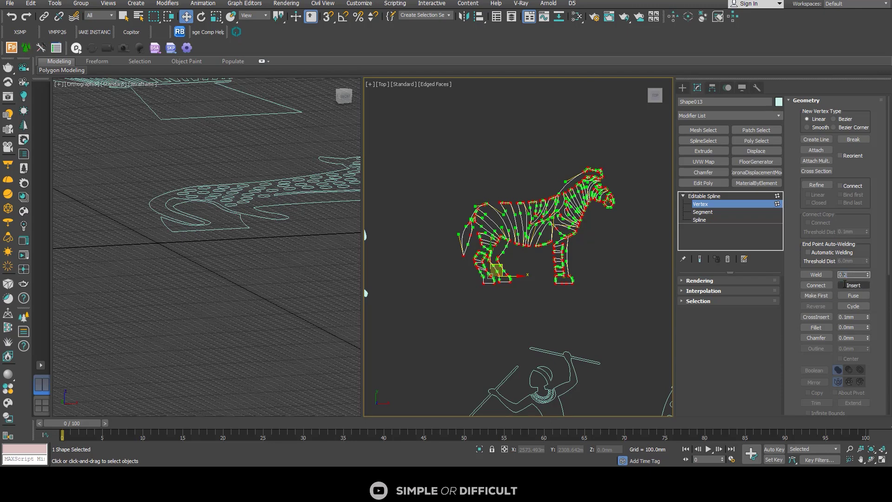
{"action": "left_click", "coordinate": [816, 275]}
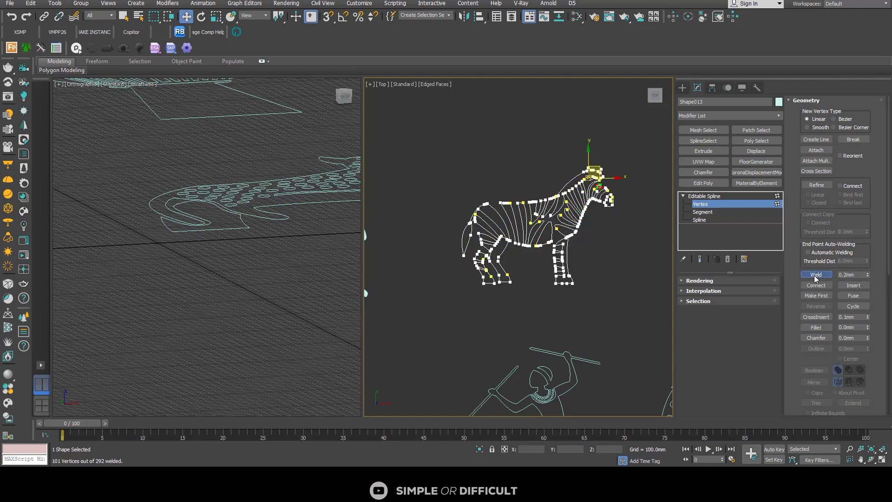
{"action": "scroll", "coordinate": [523, 225], "scroll_direction": "up", "scroll_amount": 6}
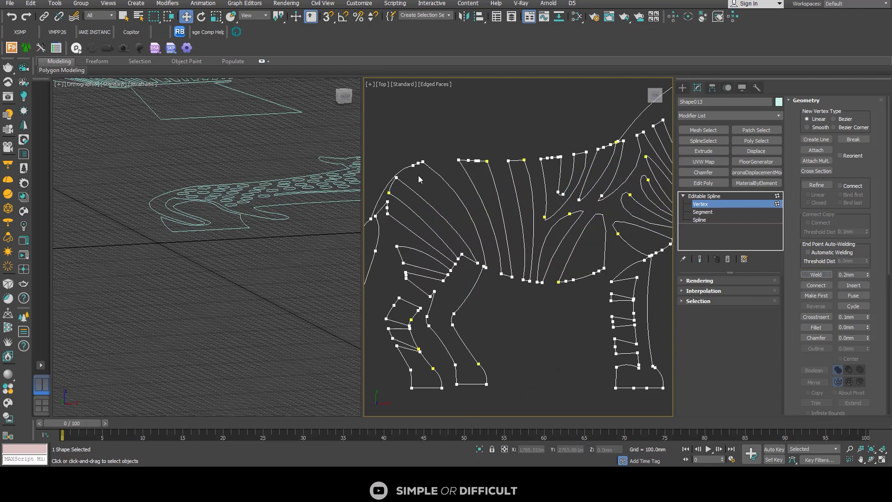
{"action": "scroll", "coordinate": [392, 181], "scroll_direction": "up", "scroll_amount": 3}
{"action": "scroll", "coordinate": [447, 202], "scroll_direction": "down", "scroll_amount": 2}
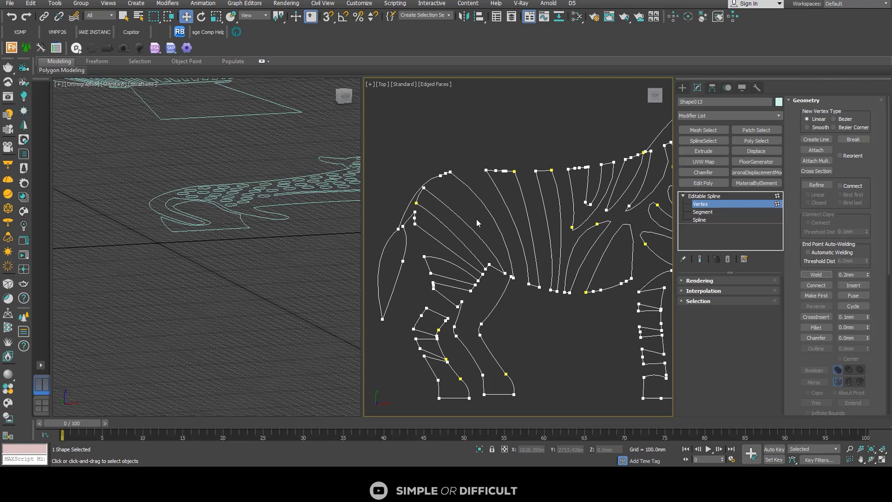
Extrude the repaired zebra outline by 3 mm and check its stripes from an angled view.
{"action": "scroll", "coordinate": [477, 223], "scroll_direction": "down", "scroll_amount": 3}
{"action": "left_click", "coordinate": [684, 88]}
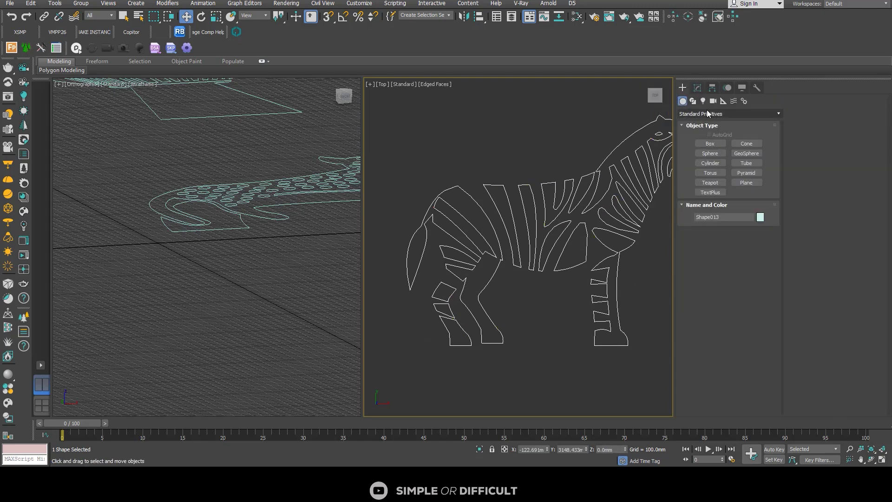
{"action": "left_click", "coordinate": [697, 88]}
{"action": "left_click", "coordinate": [709, 151]}
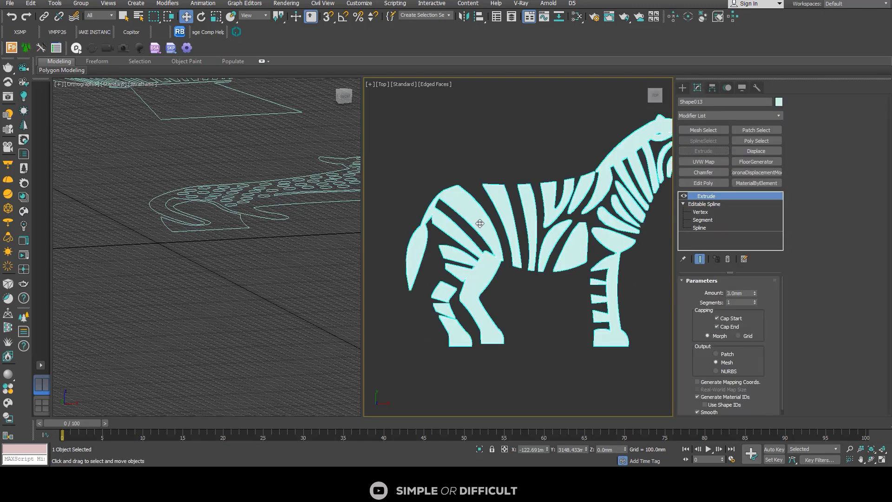
{"action": "scroll", "coordinate": [431, 245], "scroll_direction": "down", "scroll_amount": 2}
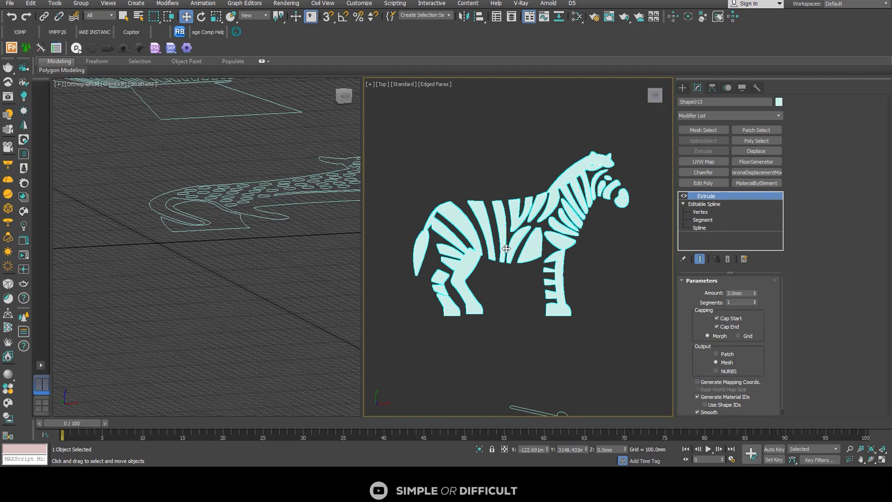
{"action": "mouse_move", "coordinate": [517, 305]}
{"action": "middle_mouse_down", "text": "alt"}
{"action": "mouse_move", "coordinate": [563, 275]}
{"action": "mouse_move", "coordinate": [531, 300]}
{"action": "mouse_move", "coordinate": [507, 288]}
{"action": "mouse_move", "coordinate": [516, 273]}
{"action": "mouse_move", "coordinate": [519, 290]}
{"action": "middle_mouse_up", "text": "alt"}
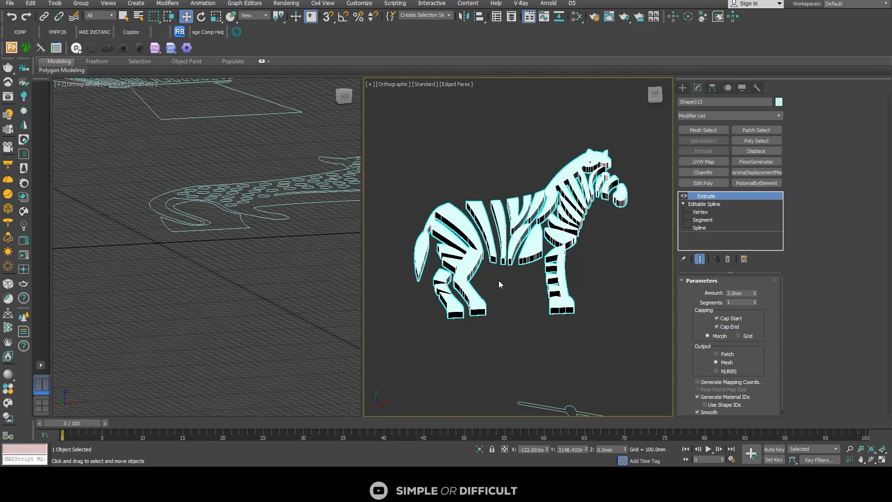
Try extruding the patterned vase outline by 3 mm to check how its bands cap, and remove the Extrude modifier.
{"action": "scroll", "coordinate": [455, 261], "scroll_direction": "down", "scroll_amount": 2}
{"action": "middle_click_drag", "start_coordinate": [455, 264], "coordinate": [504, 261], "text": "alt"}
{"action": "scroll", "coordinate": [511, 256], "scroll_direction": "down", "scroll_amount": 5}
{"action": "key", "text": "shift+z"}
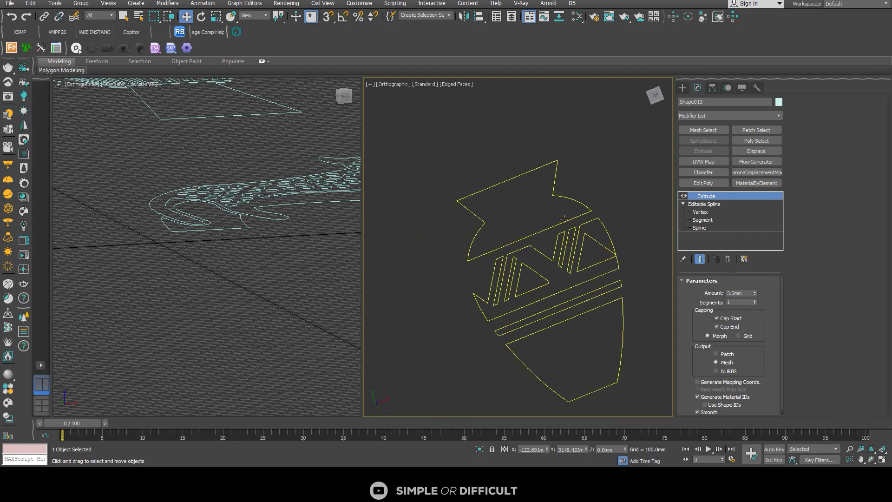
{"action": "left_click", "coordinate": [569, 220]}
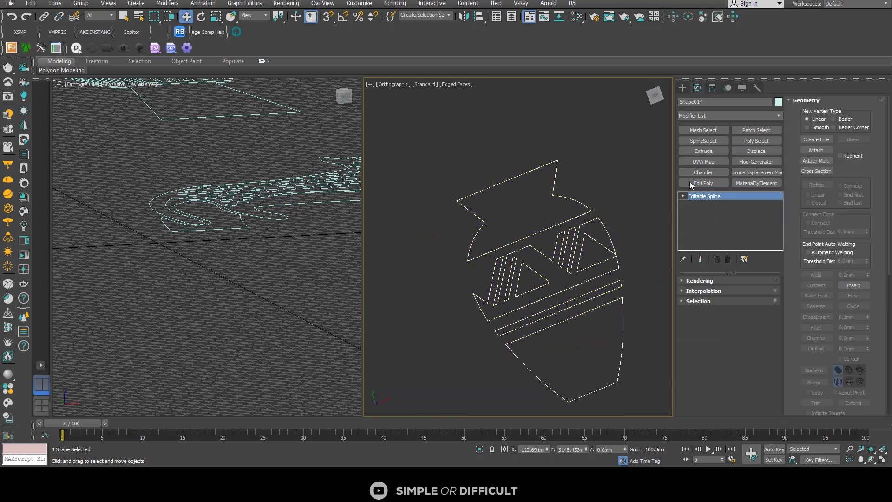
{"action": "left_click", "coordinate": [707, 151]}
{"action": "middle_click_drag", "start_coordinate": [547, 273], "coordinate": [612, 232], "text": "alt"}
{"action": "scroll", "coordinate": [593, 261], "scroll_direction": "up", "scroll_amount": 5}
{"action": "scroll", "coordinate": [552, 223], "scroll_direction": "down", "scroll_amount": 5}
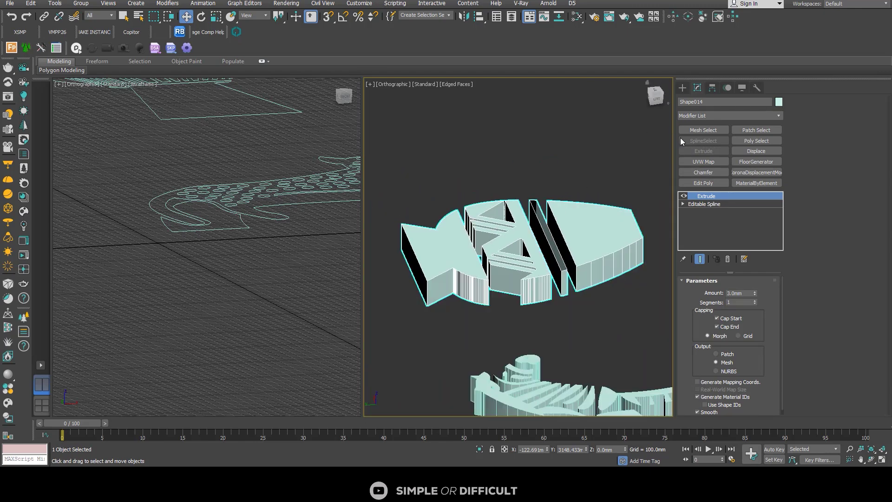
{"action": "middle_click_drag", "start_coordinate": [569, 203], "coordinate": [719, 241], "text": "alt"}
{"action": "left_click", "coordinate": [728, 259]}
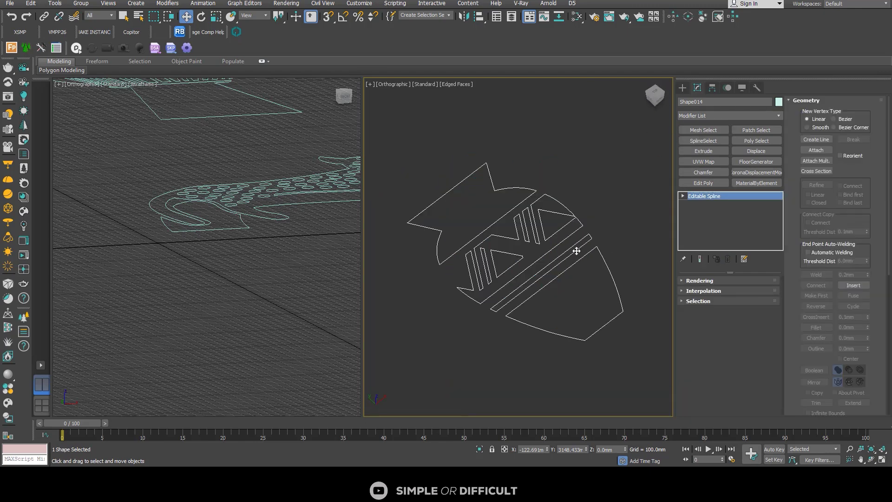
Weld the vertices of the vase's thin horizontal band in Top view, using the 0.2 mm threshold.
{"action": "middle_click_drag", "start_coordinate": [578, 249], "coordinate": [537, 258], "text": "alt"}
{"action": "left_click", "coordinate": [683, 196]}
{"action": "left_click", "coordinate": [692, 204]}
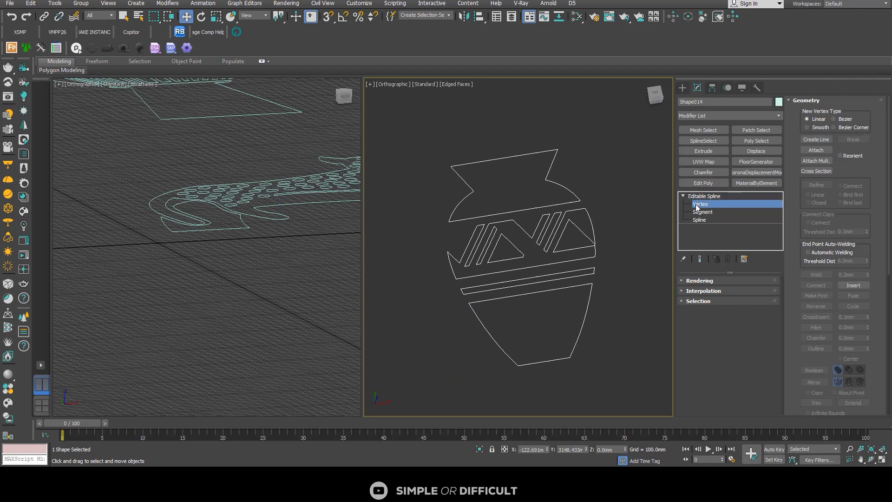
{"action": "key", "text": "t"}
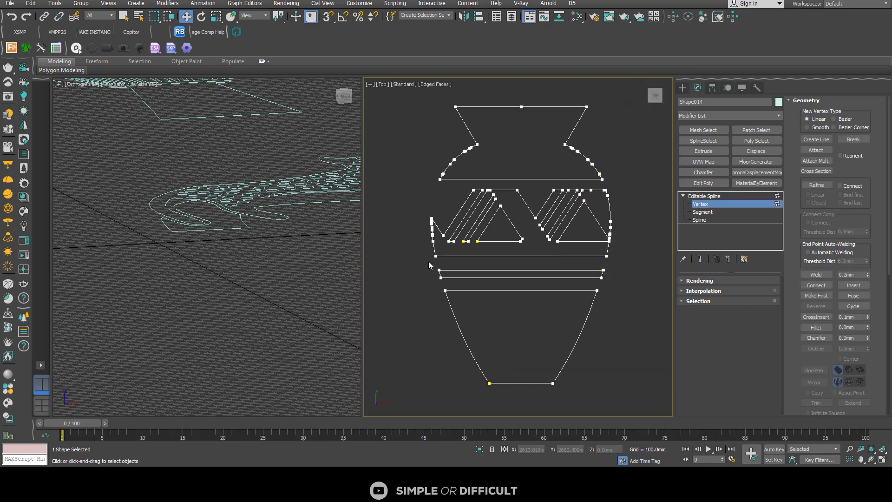
{"action": "left_click_drag", "start_coordinate": [613, 293], "coordinate": [616, 289]}
{"action": "left_click", "coordinate": [820, 275]}
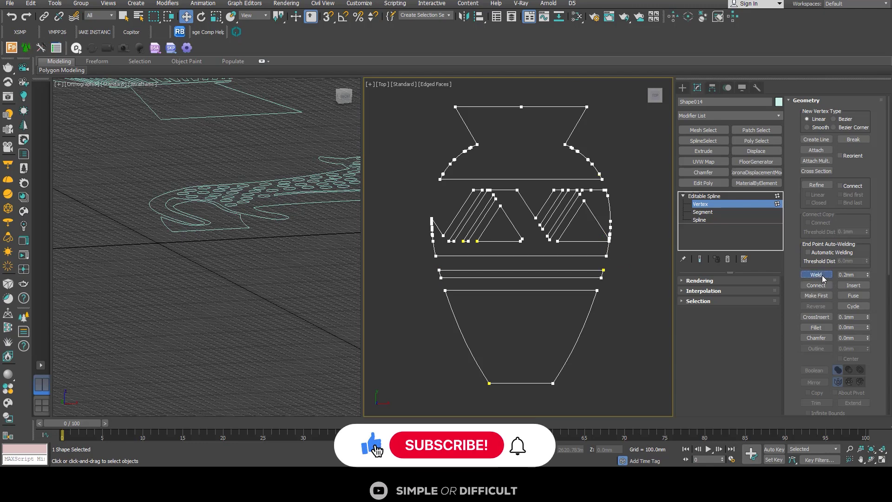
Finish editing the vase's vertices and extrude the repaired vase outline by 3 mm, checking its bands from an angled view.
{"action": "left_click", "coordinate": [682, 87]}
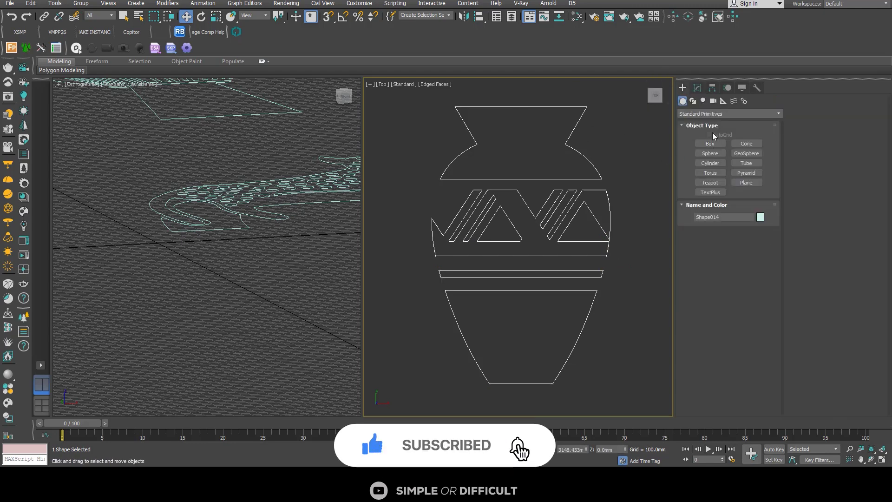
{"action": "left_click", "coordinate": [697, 87]}
{"action": "left_click", "coordinate": [703, 151]}
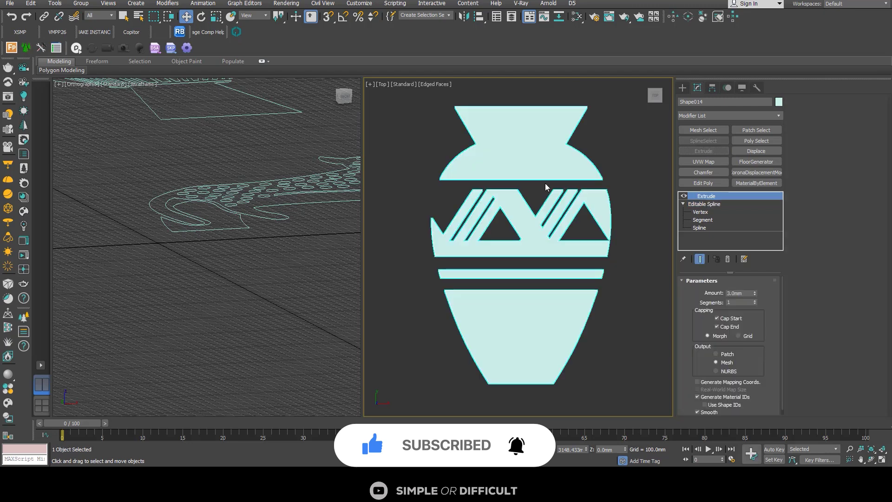
{"action": "middle_click_drag", "start_coordinate": [484, 283], "coordinate": [550, 310], "text": "alt"}
{"action": "scroll", "coordinate": [529, 255], "scroll_direction": "down", "scroll_amount": 6}
Extrude the mask with the striped headband beside the vase by 3 mm and inspect its openings.
{"action": "left_click", "coordinate": [558, 307]}
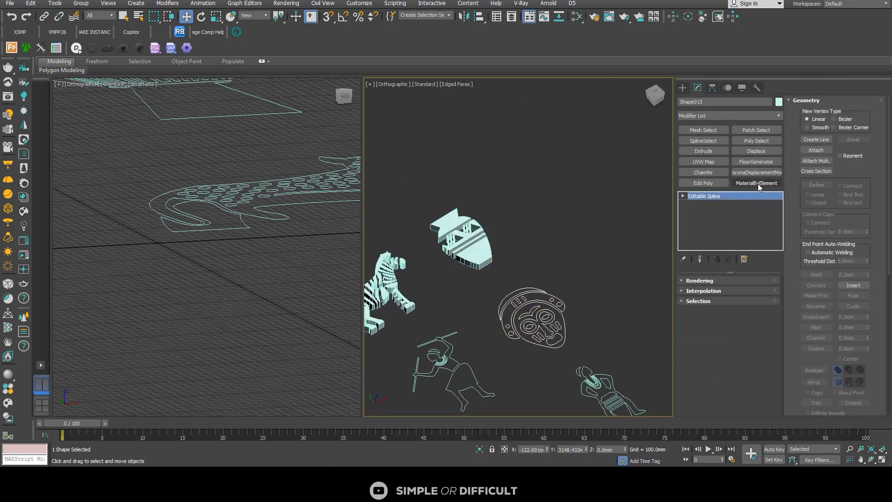
{"action": "left_click", "coordinate": [703, 151]}
{"action": "scroll", "coordinate": [540, 346], "scroll_direction": "up", "scroll_amount": 4}
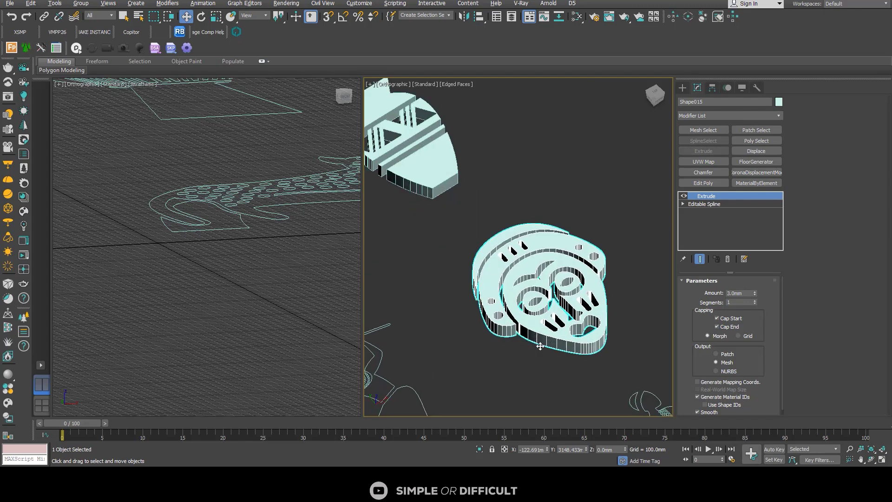
{"action": "mouse_move", "coordinate": [540, 346]}
{"action": "middle_mouse_down", "text": "alt"}
{"action": "mouse_move", "coordinate": [578, 362]}
{"action": "mouse_move", "coordinate": [571, 321]}
{"action": "mouse_move", "coordinate": [539, 335]}
{"action": "middle_mouse_up", "text": "alt"}
{"action": "middle_click_drag", "start_coordinate": [468, 346], "coordinate": [510, 225]}
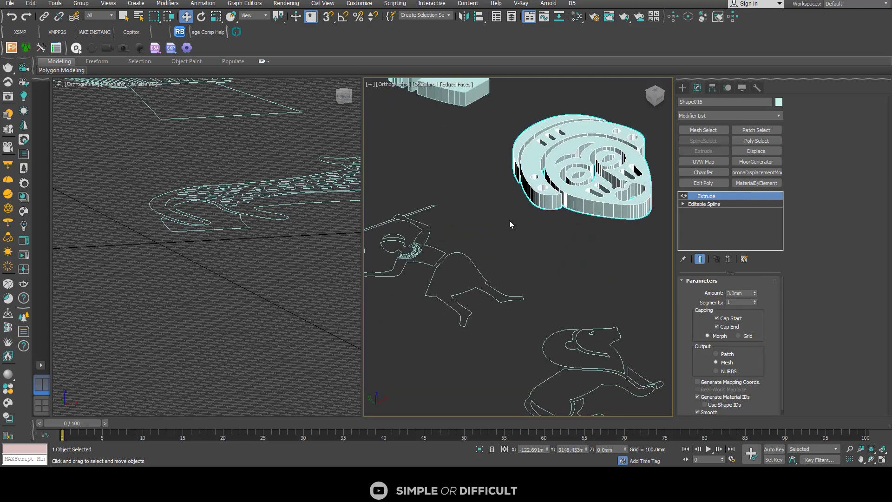
Extrude the dancing figure holding two sticks by 3 mm and check its necklace area from above.
{"action": "left_click", "coordinate": [405, 250]}
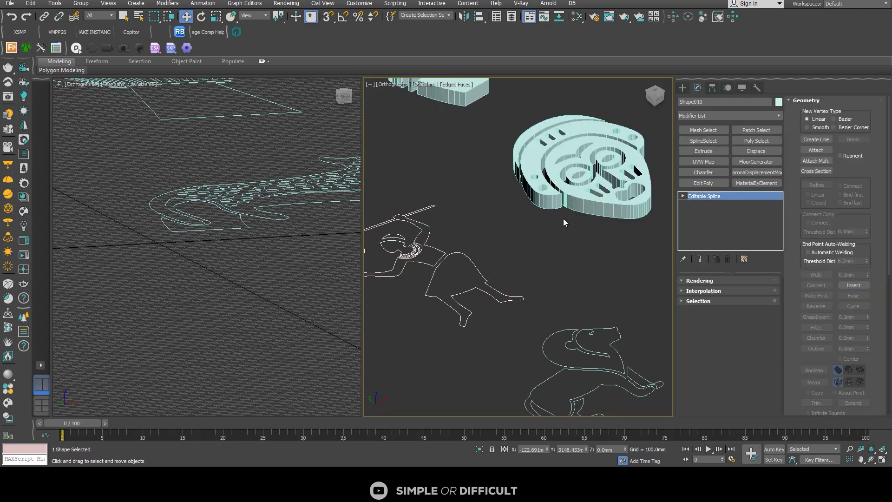
{"action": "left_click", "coordinate": [709, 151]}
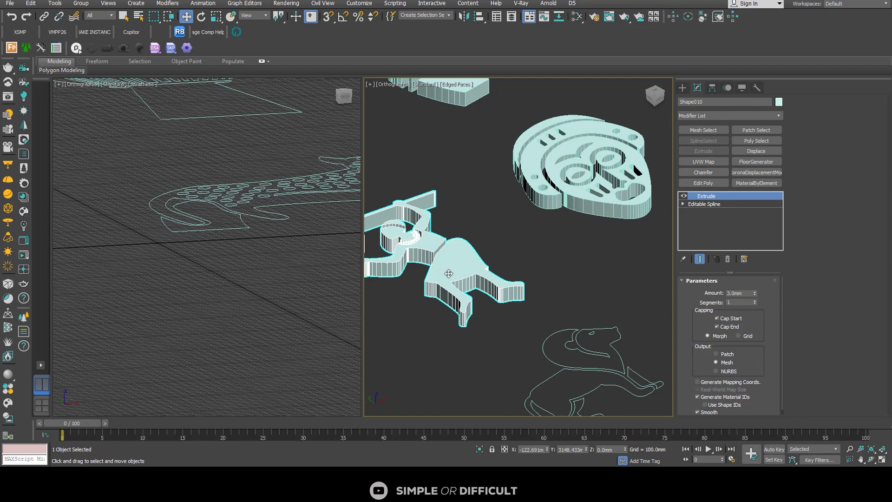
{"action": "middle_click_drag", "start_coordinate": [483, 260], "coordinate": [427, 266], "text": "alt"}
{"action": "scroll", "coordinate": [427, 266], "scroll_direction": "up", "scroll_amount": 8}
{"action": "scroll", "coordinate": [549, 221], "scroll_direction": "down", "scroll_amount": 9}
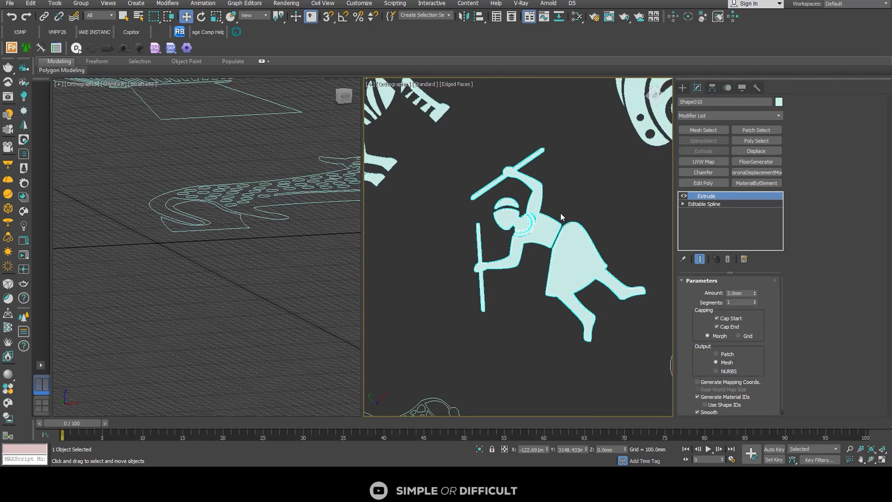
{"action": "scroll", "coordinate": [562, 237], "scroll_direction": "up", "scroll_amount": 5}
{"action": "scroll", "coordinate": [589, 213], "scroll_direction": "down", "scroll_amount": 5}
Extrude the giraffe outline by 3 mm.
{"action": "left_click", "coordinate": [535, 301]}
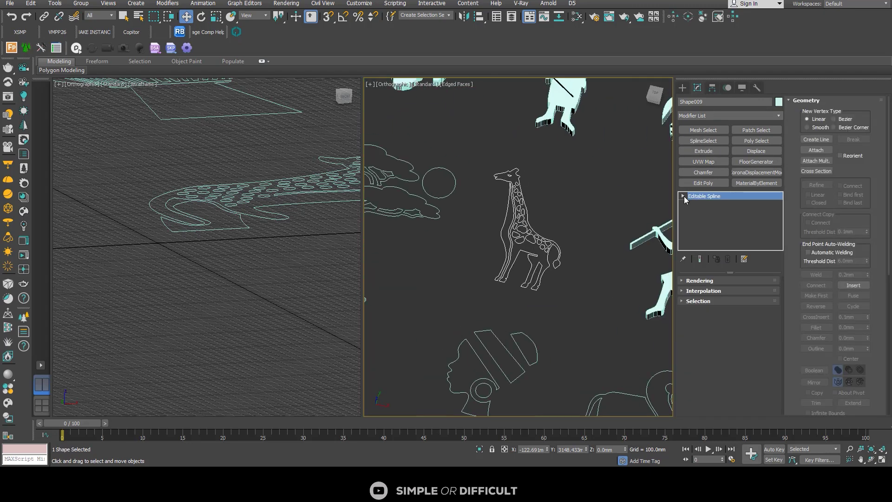
{"action": "left_click", "coordinate": [683, 195]}
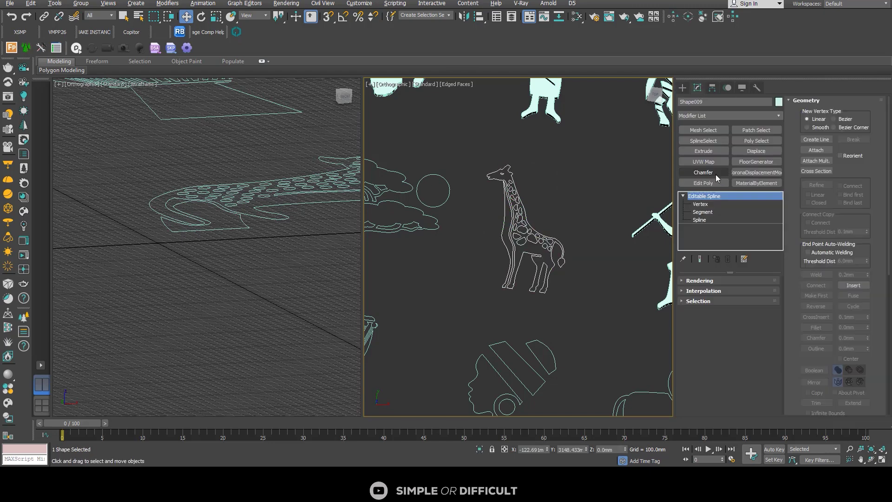
{"action": "left_click", "coordinate": [705, 153]}
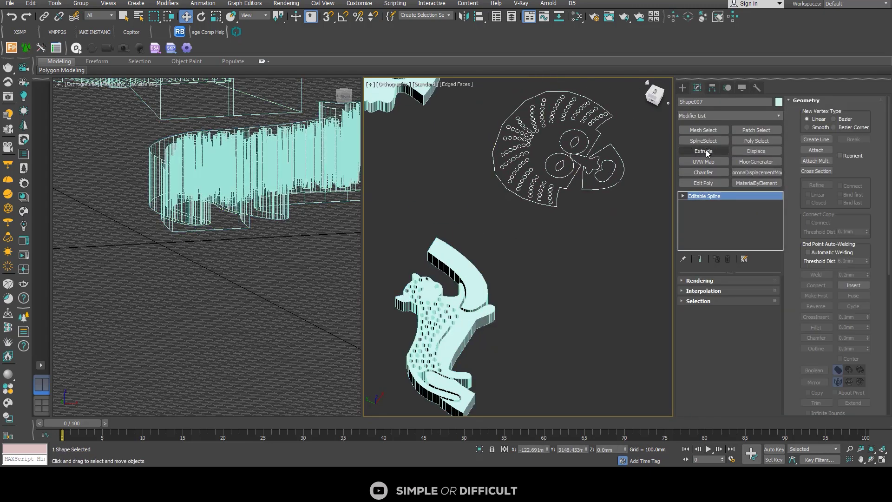
Extrude the dotted round mask, the safari jeep and the remaining standing woman by 3 mm each, and clear the selection.
{"action": "left_click", "coordinate": [704, 151]}
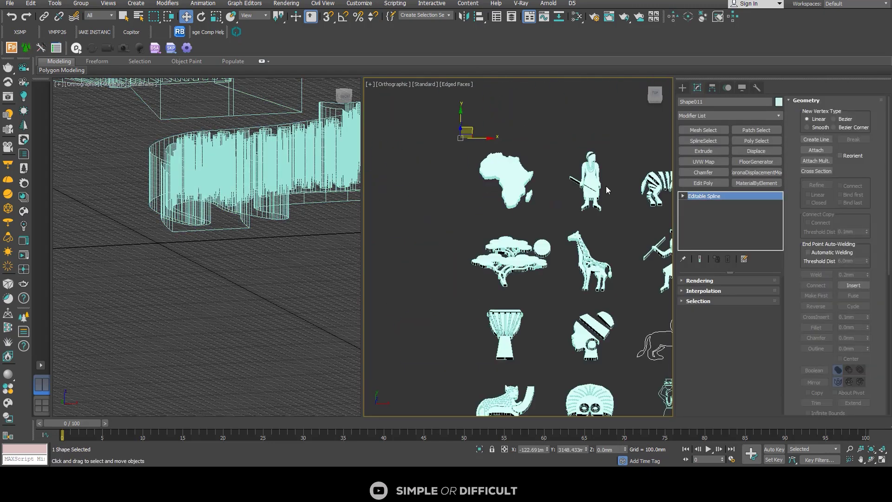
{"action": "scroll", "coordinate": [598, 183], "scroll_direction": "up", "scroll_amount": 8}
{"action": "scroll", "coordinate": [506, 240], "scroll_direction": "down", "scroll_amount": 5}
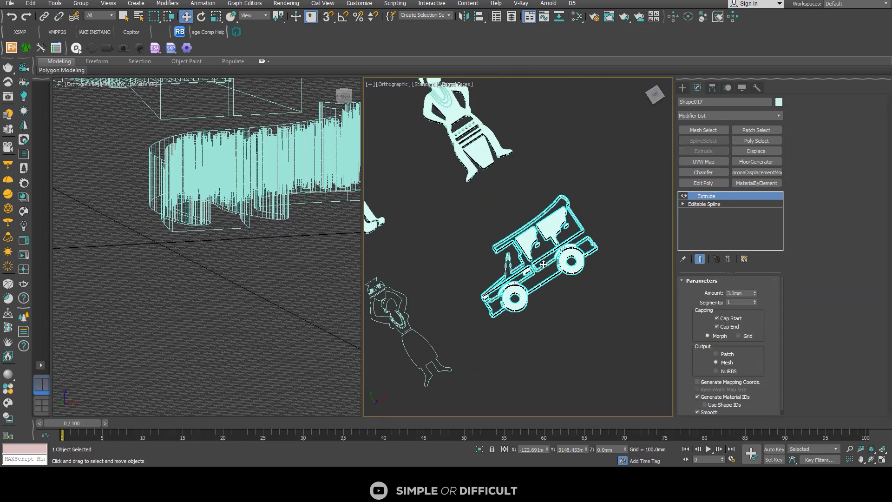
{"action": "left_click", "coordinate": [703, 150]}
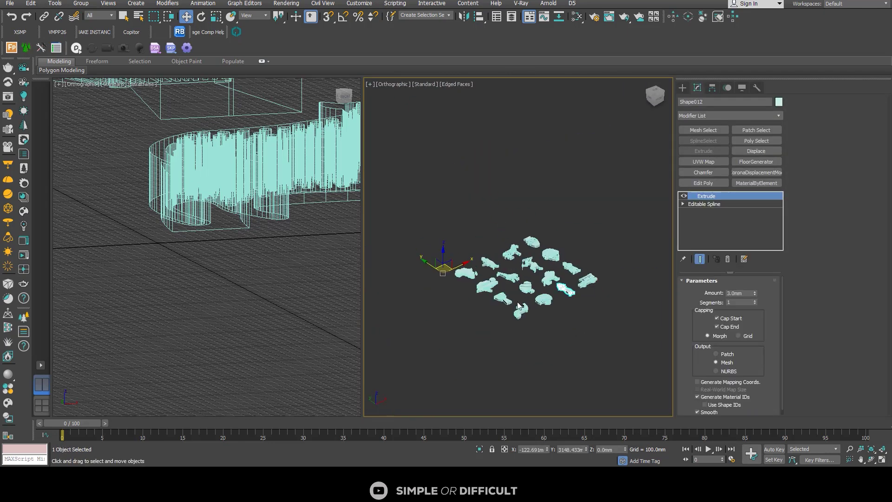
{"action": "left_click", "coordinate": [554, 311]}
{"action": "scroll", "coordinate": [513, 321], "scroll_direction": "down", "scroll_amount": 4}
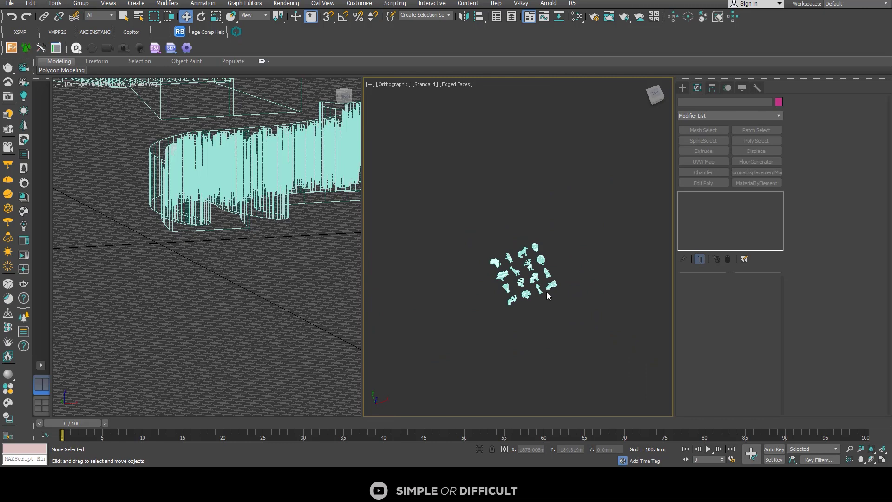
Create a rectangular ground plane about 20430 mm long and 10790 mm wide around the whole set of icons.
{"action": "left_click", "coordinate": [683, 87]}
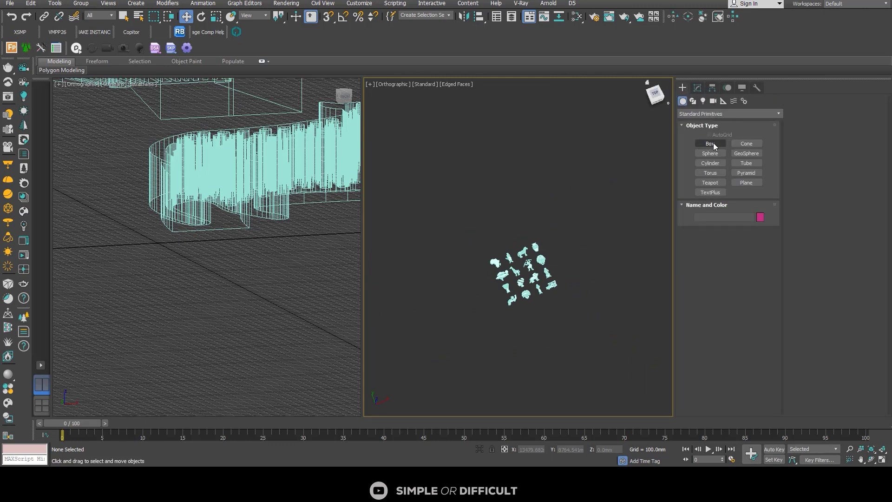
{"action": "left_click", "coordinate": [746, 182]}
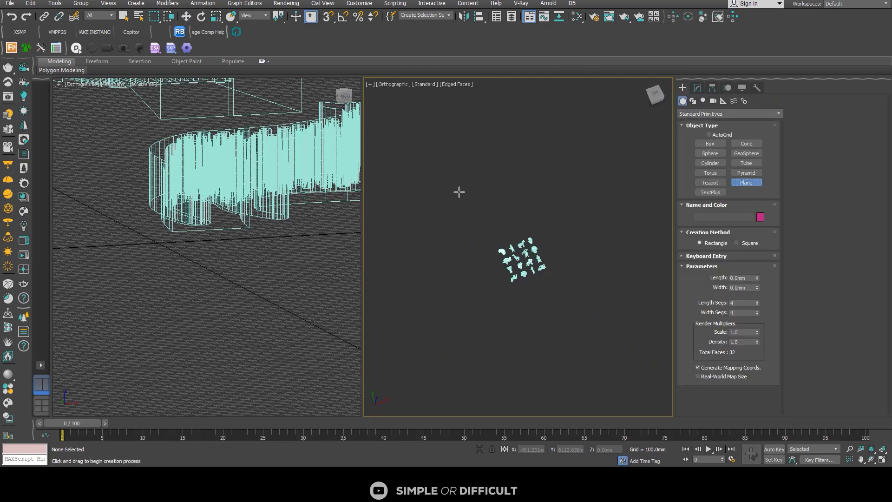
{"action": "left_click_drag", "start_coordinate": [434, 165], "coordinate": [660, 338]}
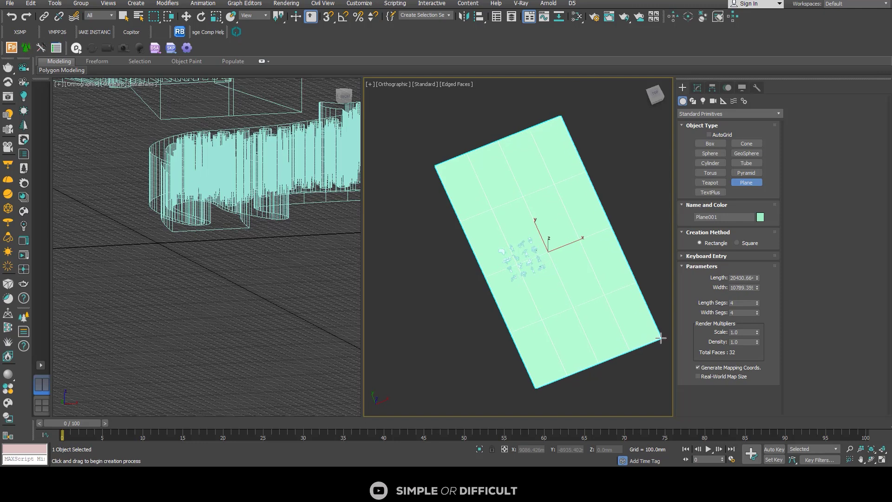
{"action": "scroll", "coordinate": [597, 208], "scroll_direction": "down", "scroll_amount": 3}
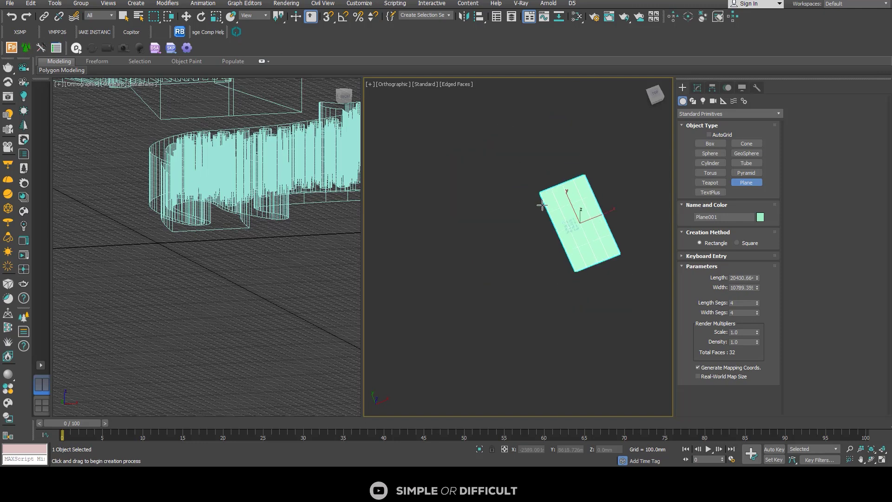
{"action": "scroll", "coordinate": [565, 250], "scroll_direction": "down", "scroll_amount": 2}
{"action": "middle_click_drag", "start_coordinate": [600, 264], "coordinate": [628, 238], "text": "alt"}
{"action": "scroll", "coordinate": [629, 239], "scroll_direction": "up", "scroll_amount": 4}
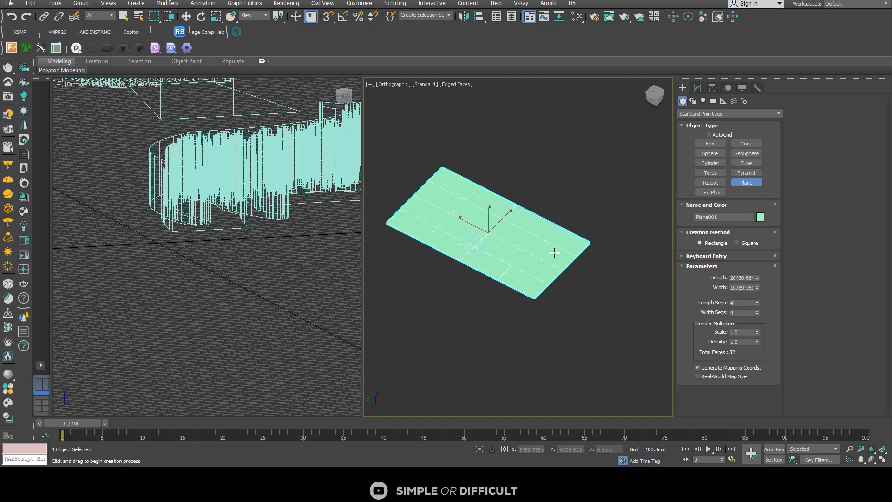
Hide the edges in the shaded view and enlarge the ground plane to about 36775 mm long by 28268 mm wide.
{"action": "scroll", "coordinate": [539, 256], "scroll_direction": "up", "scroll_amount": 6}
{"action": "middle_click_drag", "start_coordinate": [460, 269], "coordinate": [595, 298]}
{"action": "key", "text": "F4"}
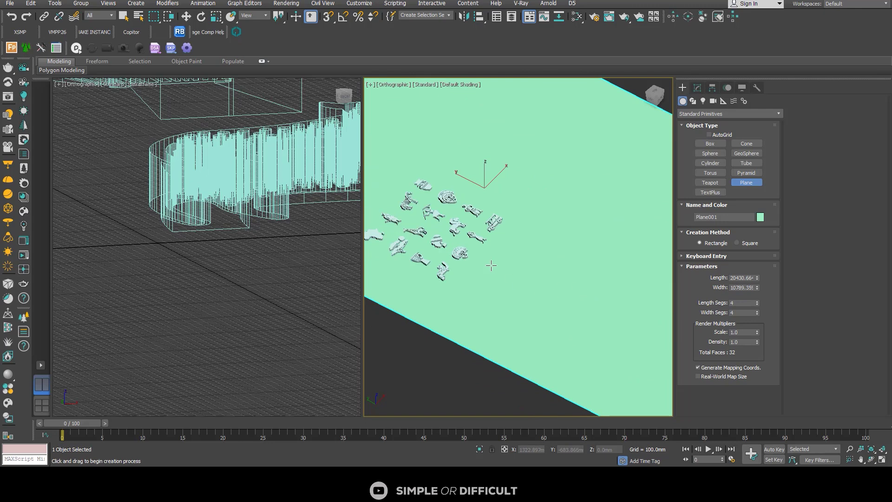
{"action": "scroll", "coordinate": [475, 215], "scroll_direction": "down", "scroll_amount": 3}
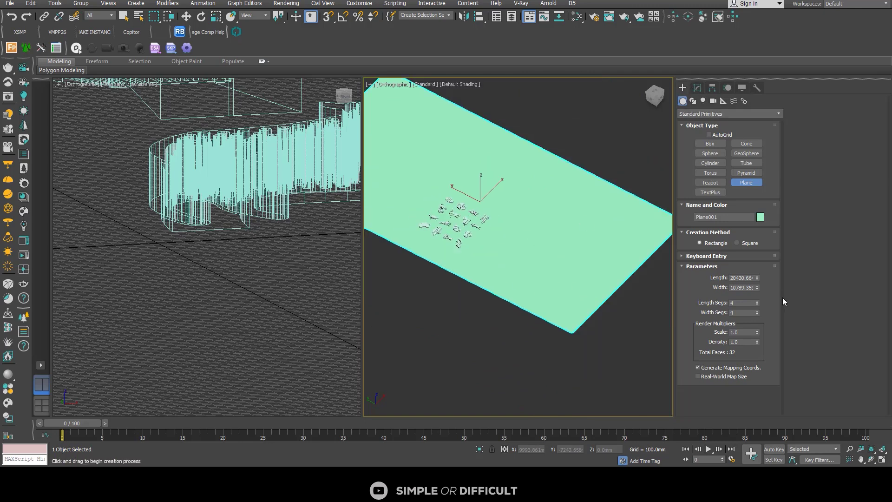
{"action": "left_click_drag", "start_coordinate": [757, 286], "coordinate": [757, 271]}
{"action": "scroll", "coordinate": [577, 312], "scroll_direction": "up", "scroll_amount": 4}
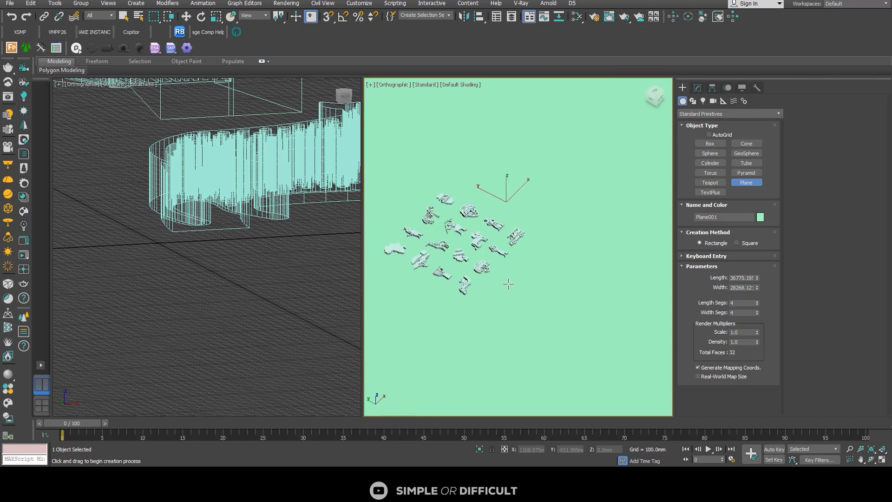
Switch to a perspective view angled over all the icons and turn on the safe frame.
{"action": "scroll", "coordinate": [524, 281], "scroll_direction": "up", "scroll_amount": 2}
{"action": "key", "text": "p"}
{"action": "scroll", "coordinate": [453, 272], "scroll_direction": "down", "scroll_amount": 2}
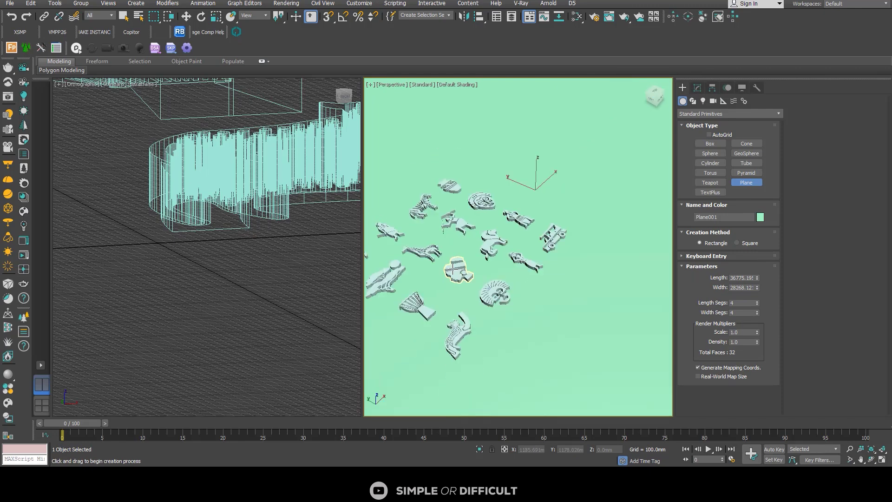
{"action": "middle_click_drag", "start_coordinate": [432, 276], "coordinate": [507, 243]}
{"action": "scroll", "coordinate": [500, 229], "scroll_direction": "up", "scroll_amount": 2}
{"action": "scroll", "coordinate": [500, 231], "scroll_direction": "down", "scroll_amount": 4}
{"action": "scroll", "coordinate": [474, 236], "scroll_direction": "up", "scroll_amount": 3}
{"action": "scroll", "coordinate": [490, 236], "scroll_direction": "down", "scroll_amount": 1}
{"action": "key", "text": "shift+f"}
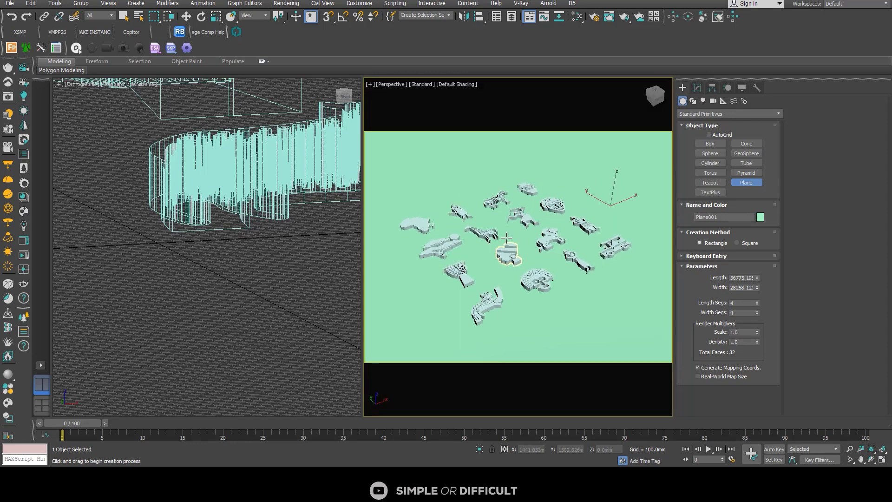
Adjust the perspective view so all icons fit inside the safe frame, and create a Corona camera from it.
{"action": "left_click", "coordinate": [848, 451]}
{"action": "left_click_drag", "start_coordinate": [469, 274], "coordinate": [472, 255]}
{"action": "middle_click_drag", "start_coordinate": [472, 255], "coordinate": [469, 253]}
{"action": "scroll", "coordinate": [464, 256], "scroll_direction": "down", "scroll_amount": 2}
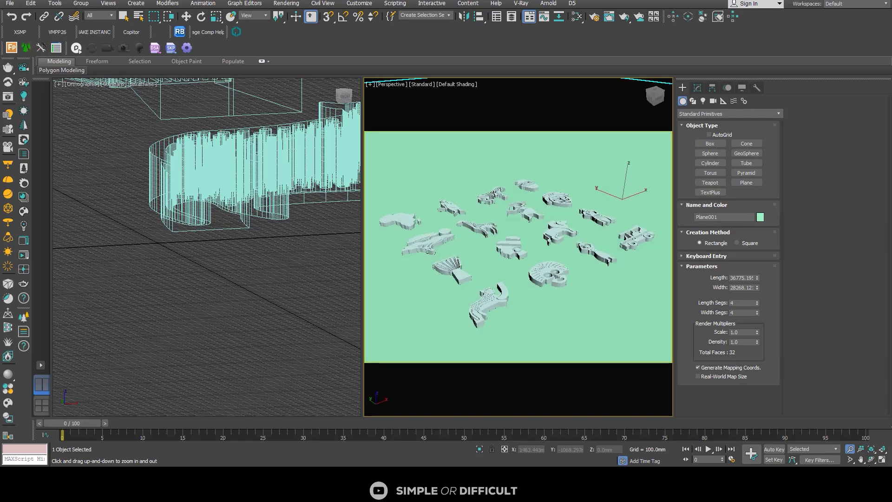
{"action": "left_click", "coordinate": [871, 460]}
{"action": "left_click_drag", "start_coordinate": [507, 266], "coordinate": [507, 270]}
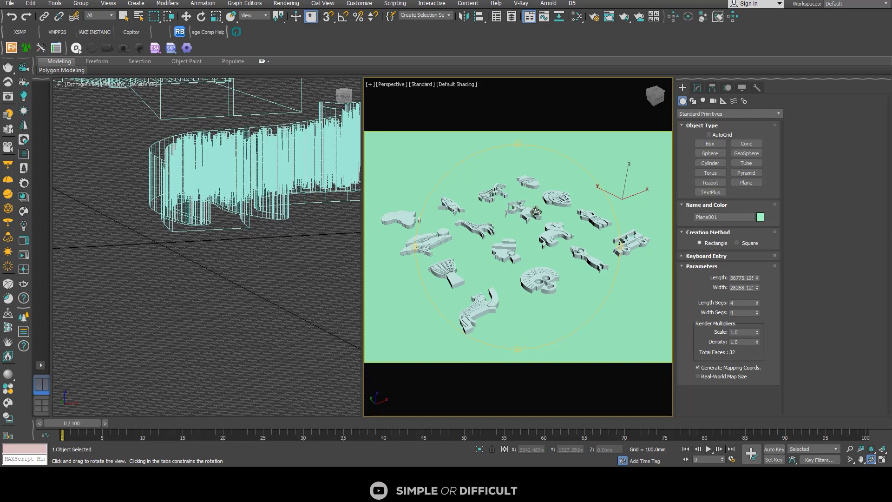
{"action": "left_click", "coordinate": [23, 83]}
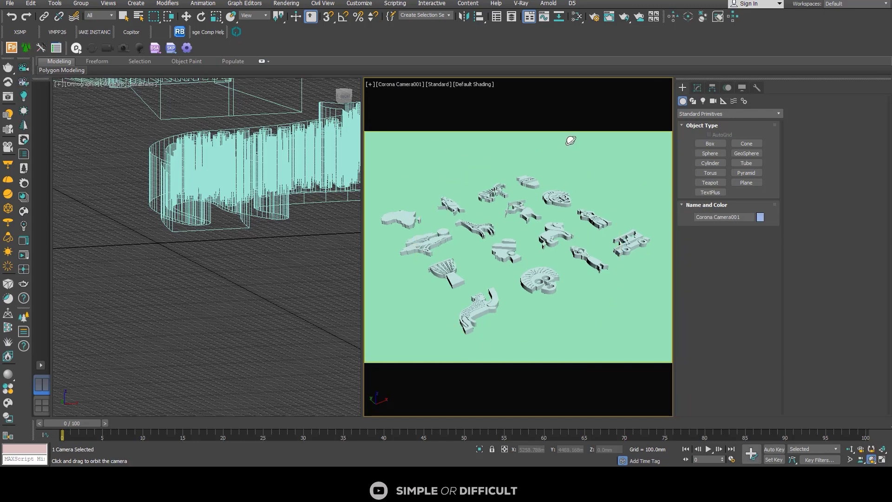
Dolly the Corona camera slightly closer to the icons and check its placement in the orthographic wireframe view.
{"action": "left_click", "coordinate": [849, 449]}
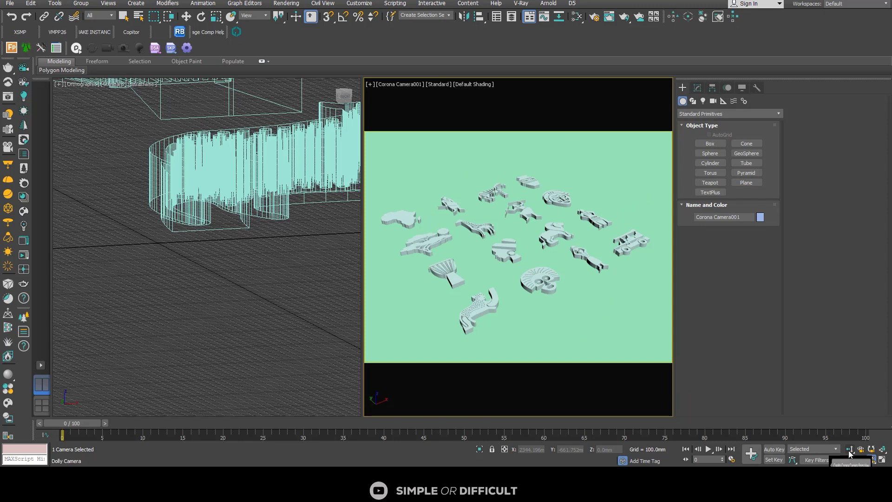
{"action": "left_click_drag", "start_coordinate": [541, 278], "coordinate": [545, 277]}
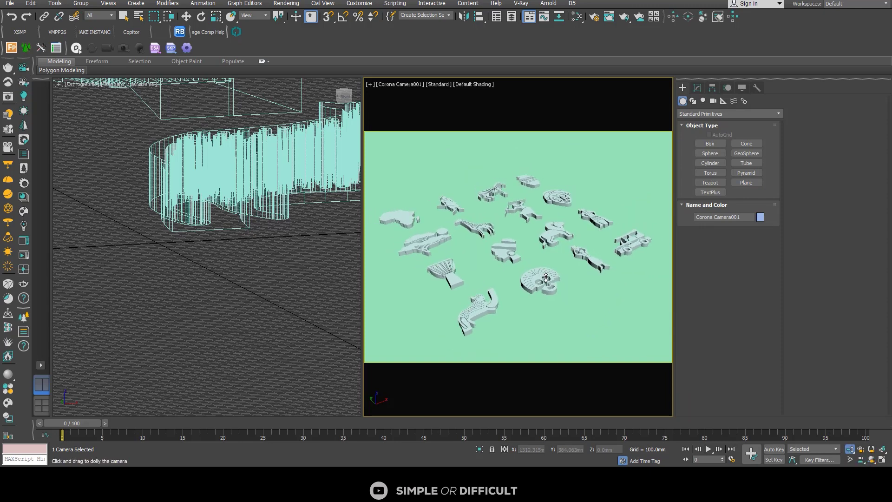
{"action": "scroll", "coordinate": [230, 255], "scroll_direction": "down", "scroll_amount": 6}
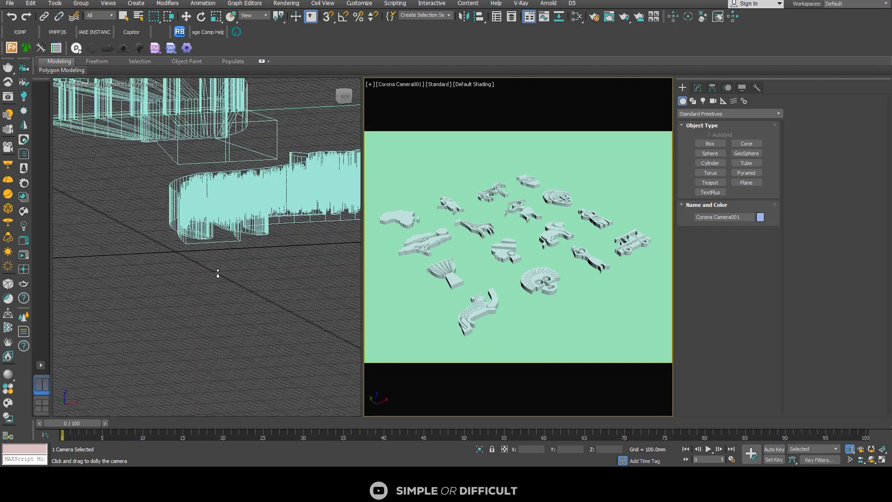
{"action": "middle_click_drag", "start_coordinate": [230, 255], "coordinate": [244, 291], "text": "alt"}
{"action": "scroll", "coordinate": [264, 281], "scroll_direction": "down", "scroll_amount": 5}
{"action": "scroll", "coordinate": [249, 274], "scroll_direction": "down", "scroll_amount": 3}
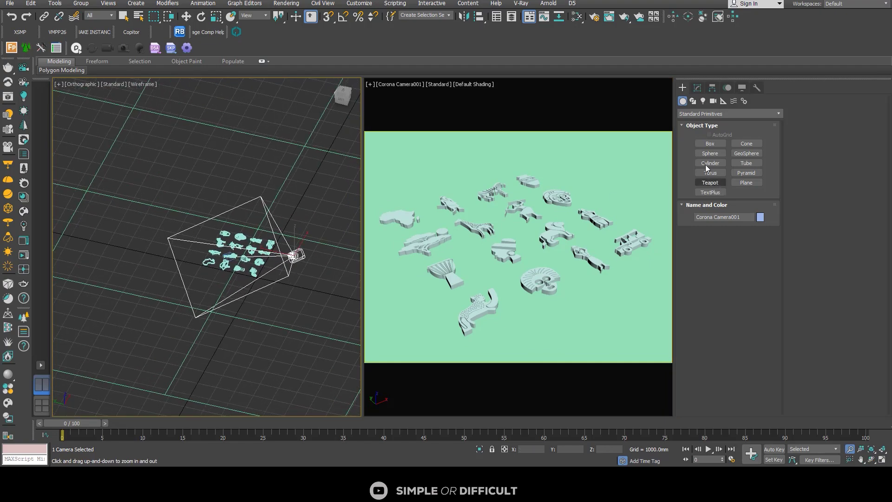
Select the ground plane and assign it the Cherry Semigloss wood from the Corona Material Library, then close the library.
{"action": "left_click", "coordinate": [187, 16]}
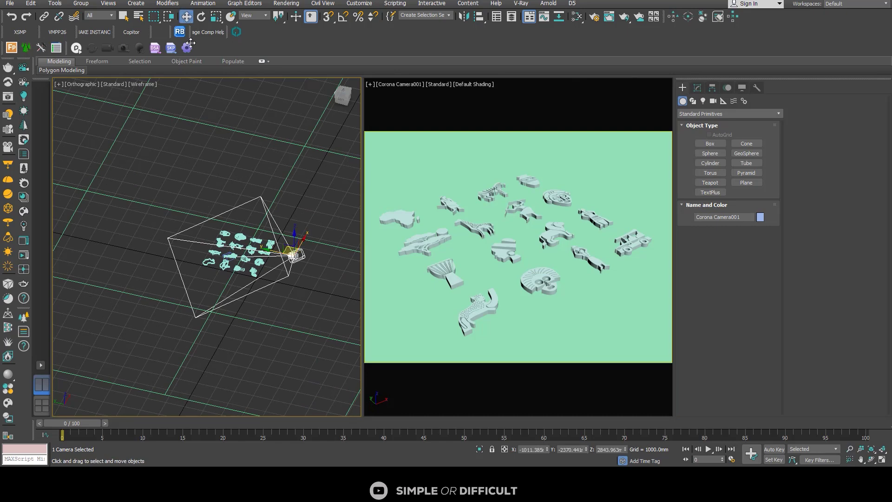
{"action": "left_click", "coordinate": [249, 132]}
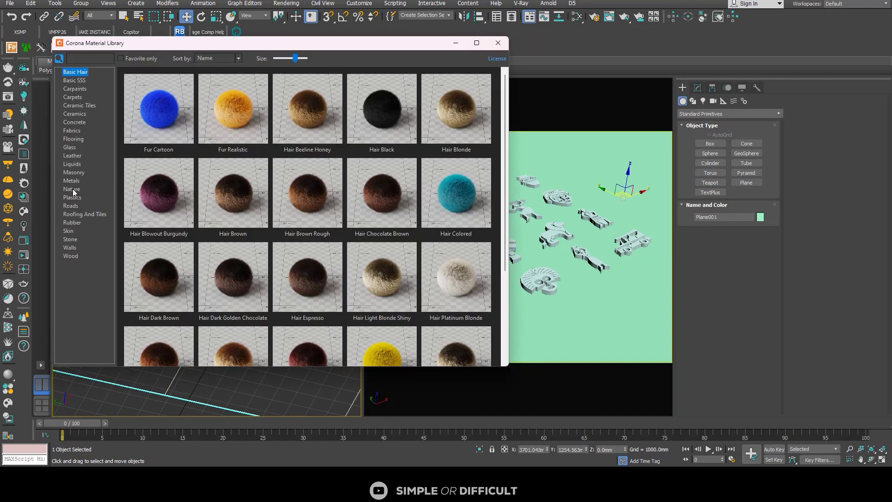
{"action": "left_click", "coordinate": [74, 256]}
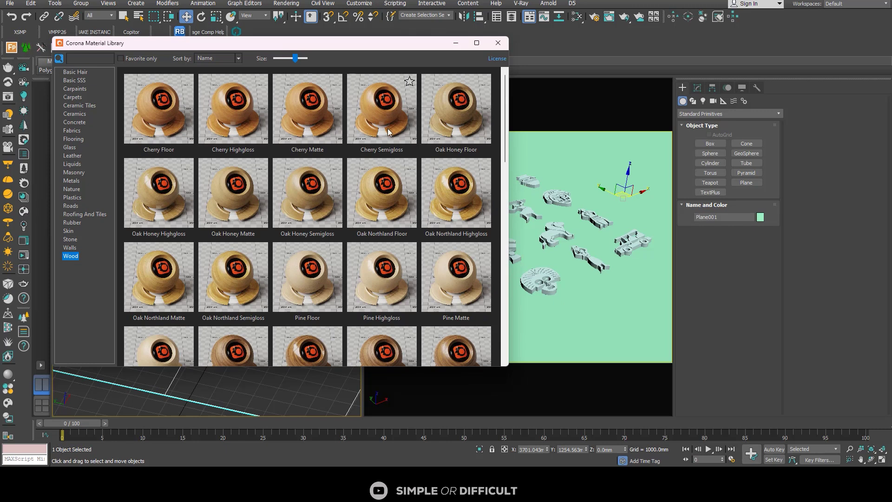
{"action": "right_click", "coordinate": [389, 120]}
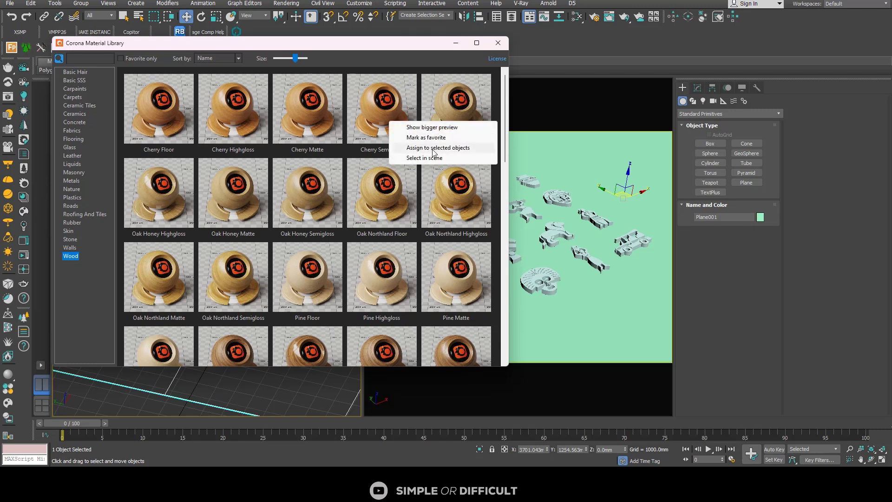
{"action": "left_click", "coordinate": [432, 148]}
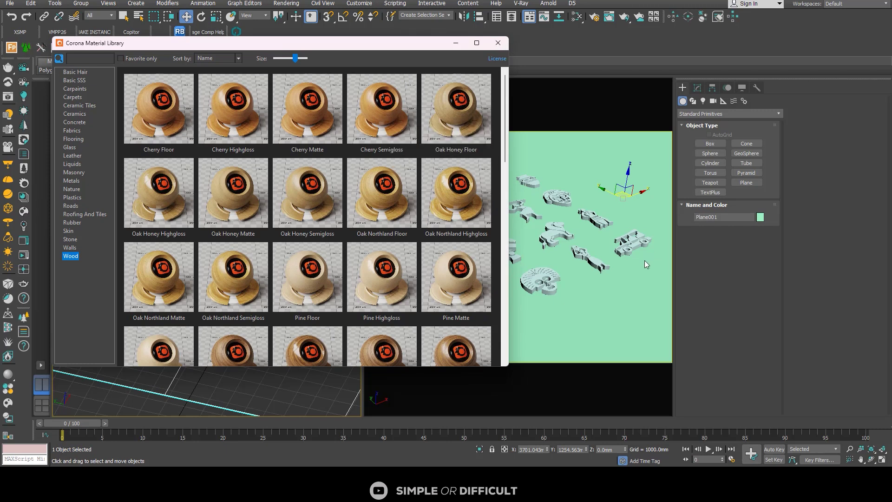
{"action": "left_click", "coordinate": [497, 42]}
Add a UVW Map modifier to the ground plane with Real-World Map Size enabled, and clear the selection.
{"action": "left_click", "coordinate": [697, 88]}
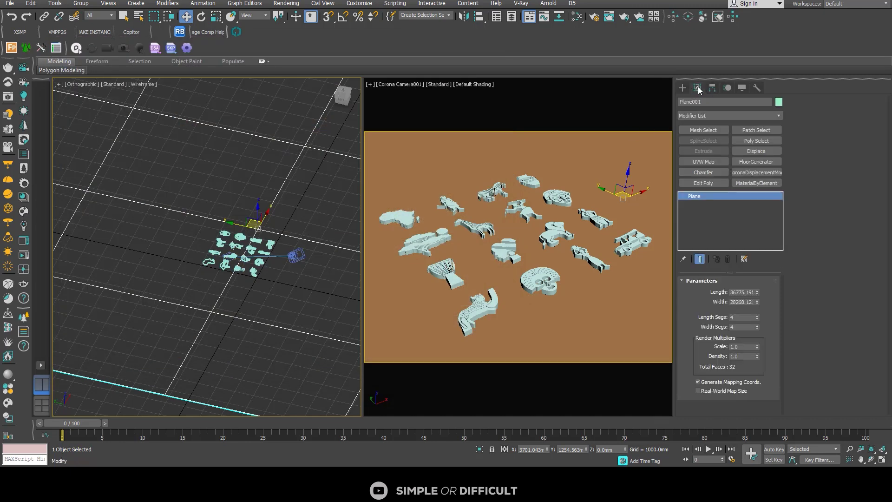
{"action": "left_click", "coordinate": [710, 163]}
{"action": "scroll", "coordinate": [755, 331], "scroll_direction": "down", "scroll_amount": 2}
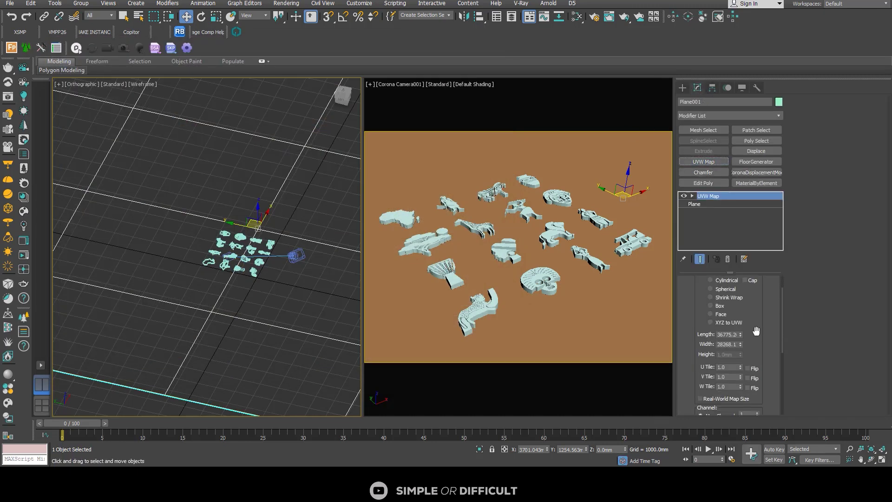
{"action": "left_click", "coordinate": [700, 398]}
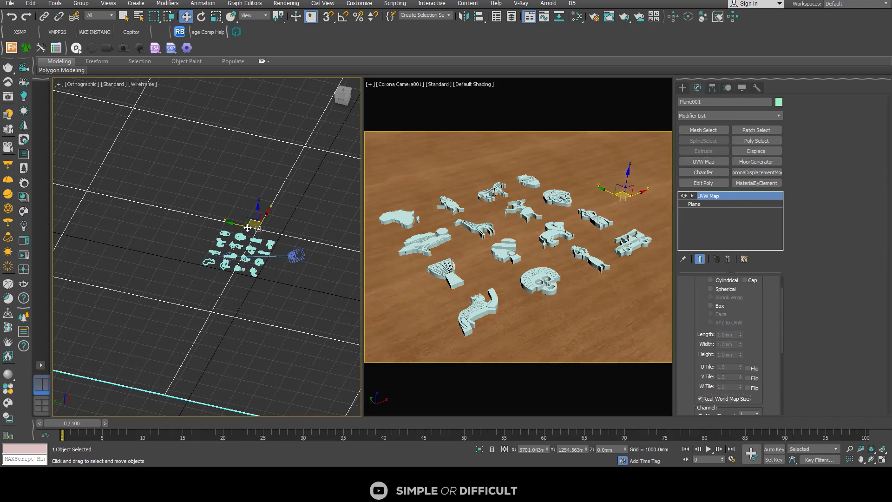
{"action": "scroll", "coordinate": [223, 217], "scroll_direction": "down", "scroll_amount": 3}
{"action": "middle_click_drag", "start_coordinate": [247, 175], "coordinate": [233, 215]}
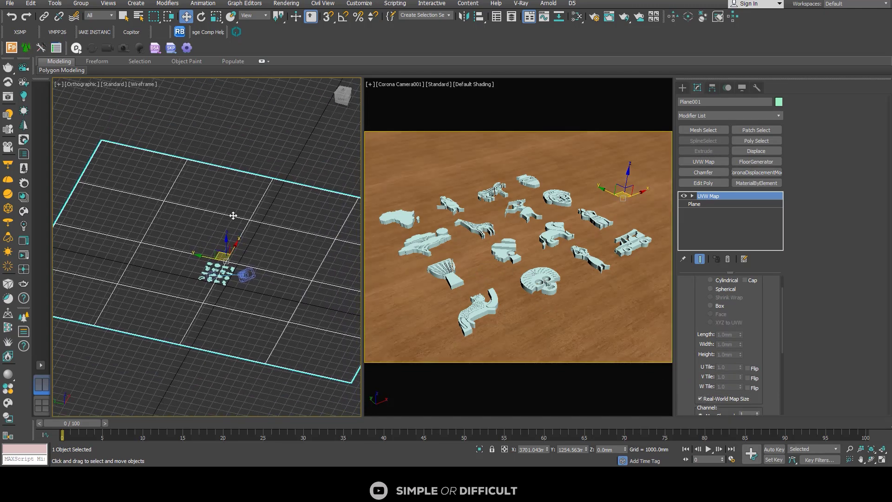
{"action": "left_click", "coordinate": [262, 164]}
Set CoronaSky as the scene's environment map in Environment and Effects.
{"action": "key", "text": "8"}
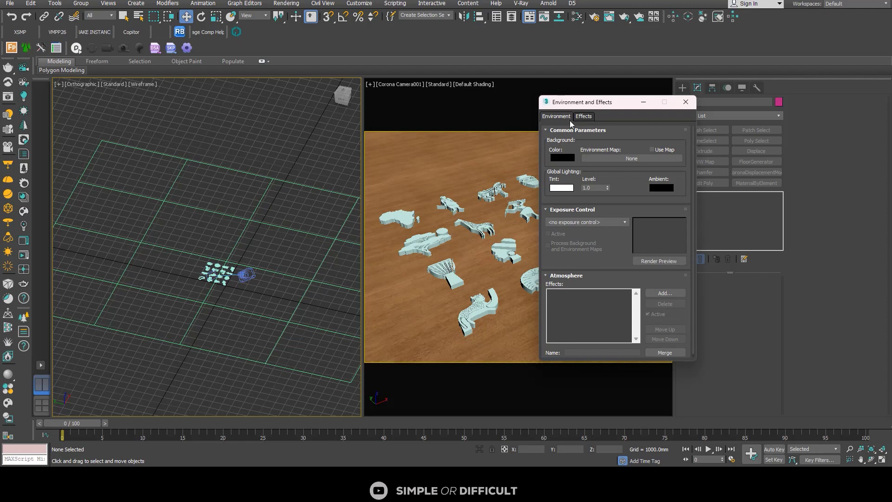
{"action": "left_click", "coordinate": [618, 157]}
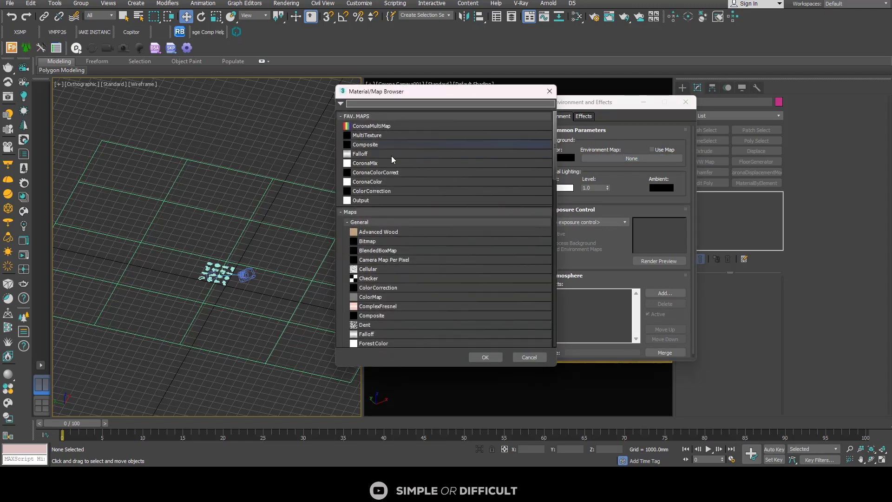
{"action": "left_click", "coordinate": [354, 223]}
{"action": "scroll", "coordinate": [388, 319], "scroll_direction": "down", "scroll_amount": 3}
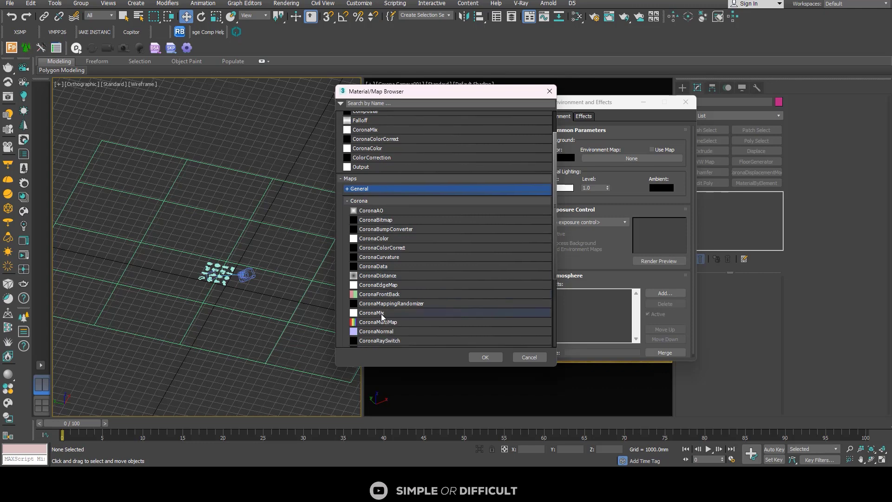
{"action": "scroll", "coordinate": [396, 329], "scroll_direction": "down", "scroll_amount": 3}
{"action": "left_click", "coordinate": [386, 335]}
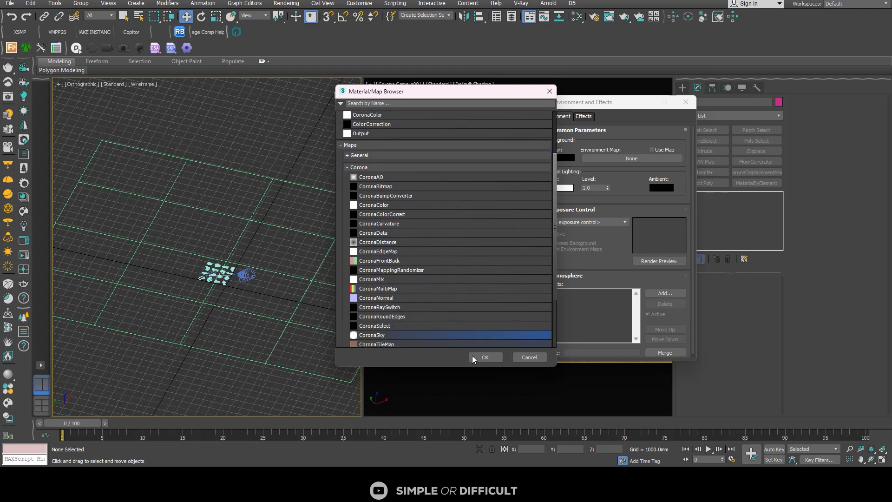
{"action": "left_click", "coordinate": [500, 356]}
{"action": "left_click", "coordinate": [686, 102]}
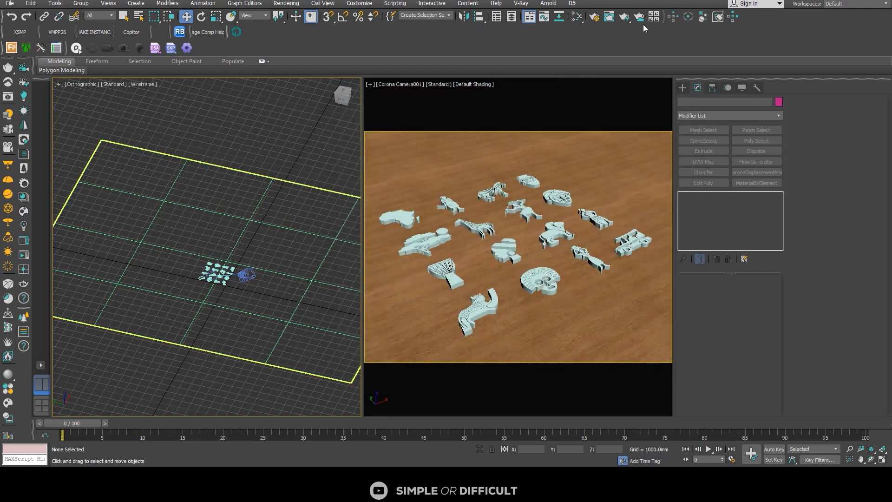
Open the Corona render settings, switch denoising during interactive rendering to None and turn GPU AI denoising back on.
{"action": "left_click", "coordinate": [596, 17]}
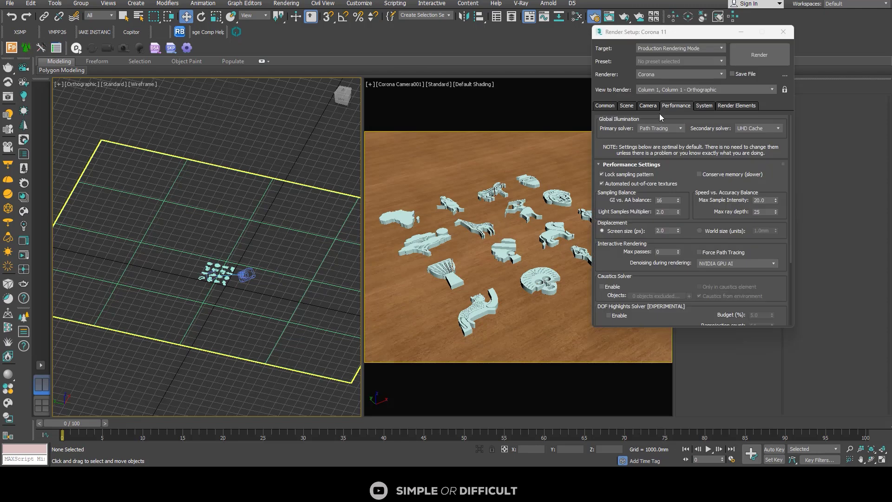
{"action": "left_click", "coordinate": [742, 263]}
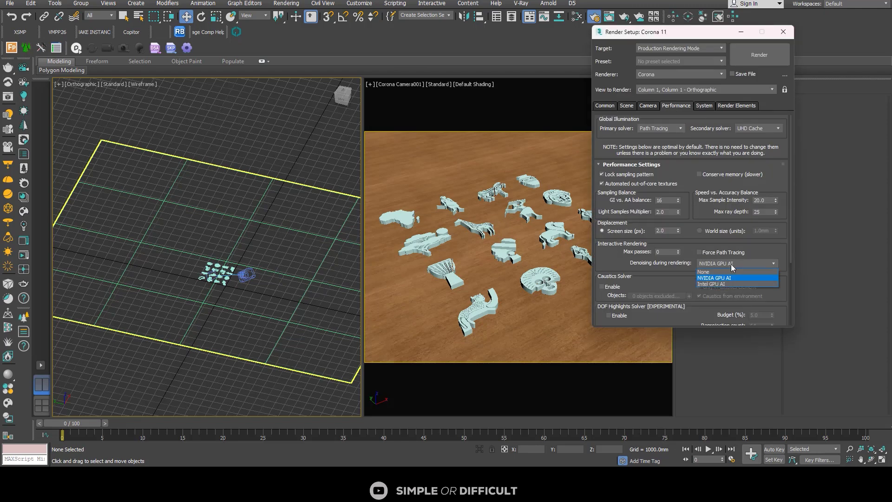
{"action": "left_click", "coordinate": [711, 271]}
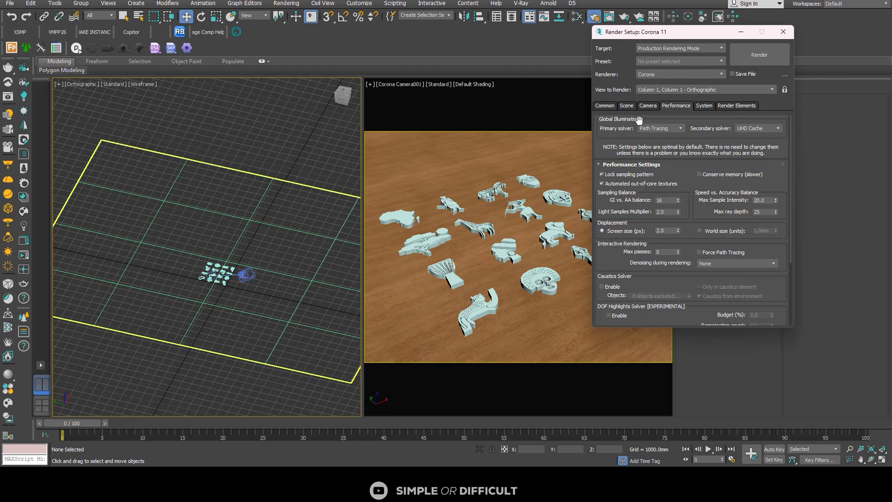
{"action": "left_click", "coordinate": [738, 264]}
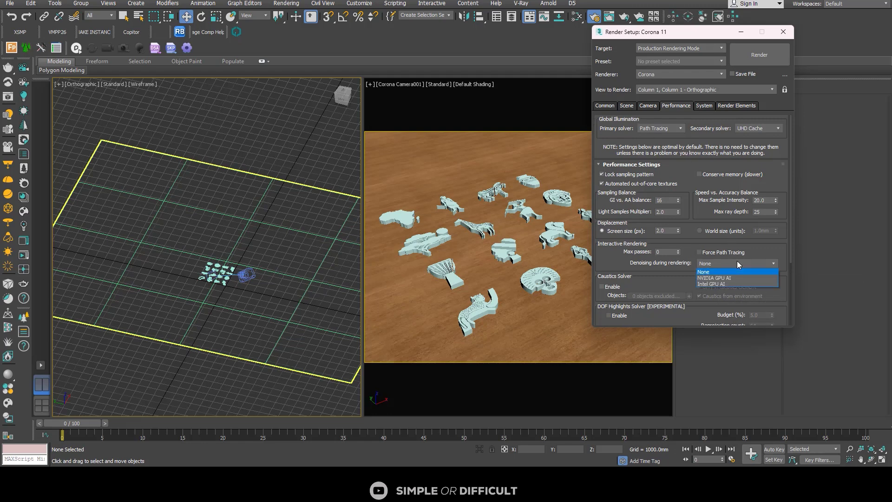
{"action": "left_click", "coordinate": [737, 261]}
Set the render output size to the 35mm 1.316:1 Full Aperture (cine) preset and close the render settings.
{"action": "left_click", "coordinate": [605, 106]}
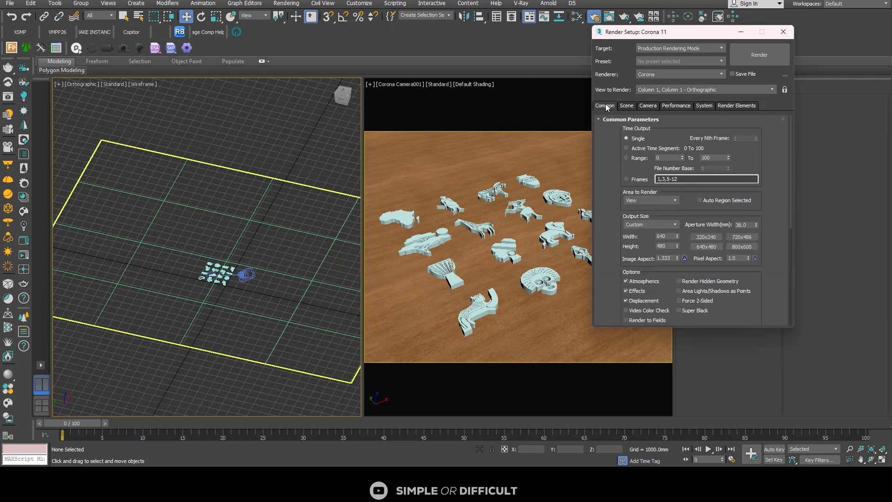
{"action": "left_click", "coordinate": [661, 225]}
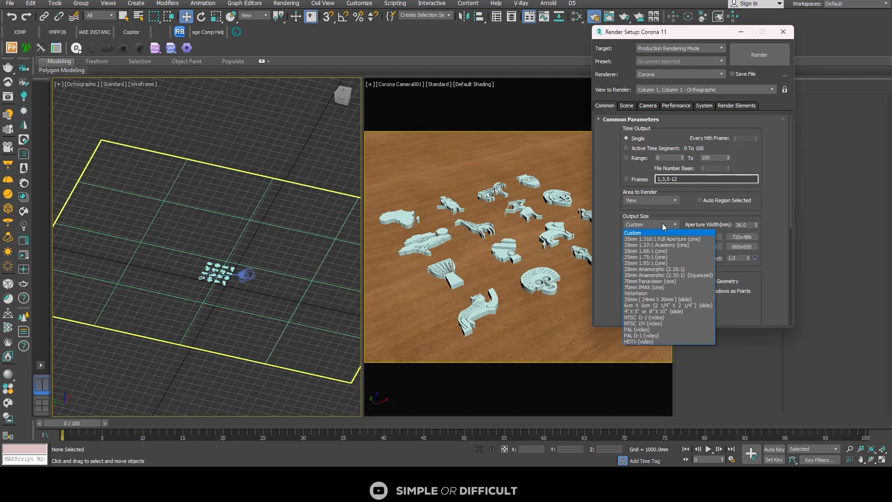
{"action": "left_click", "coordinate": [665, 240]}
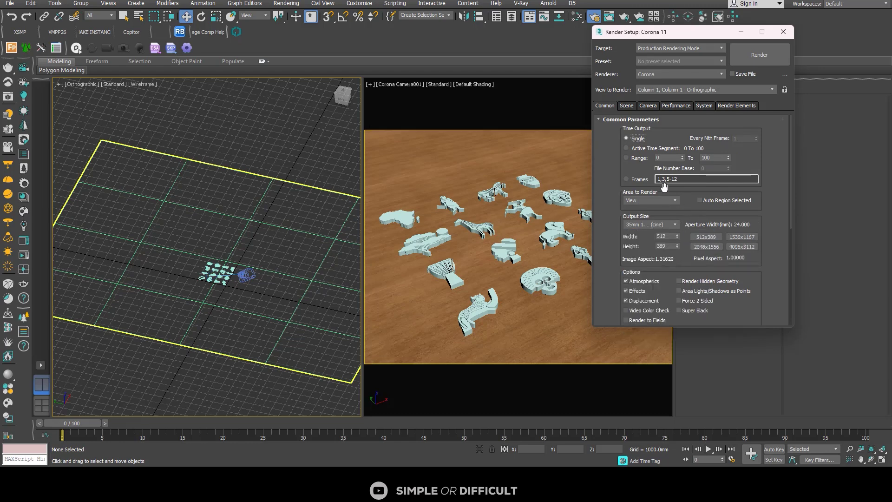
{"action": "left_click", "coordinate": [625, 105]}
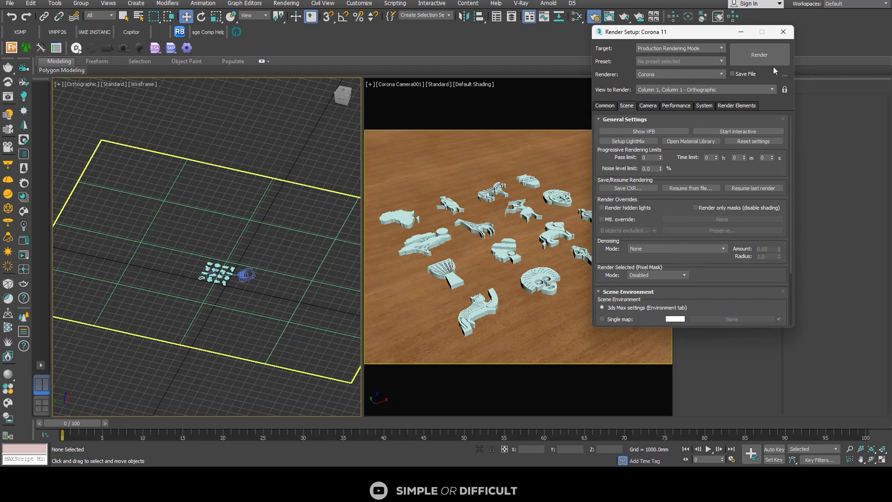
{"action": "left_click", "coordinate": [782, 32]}
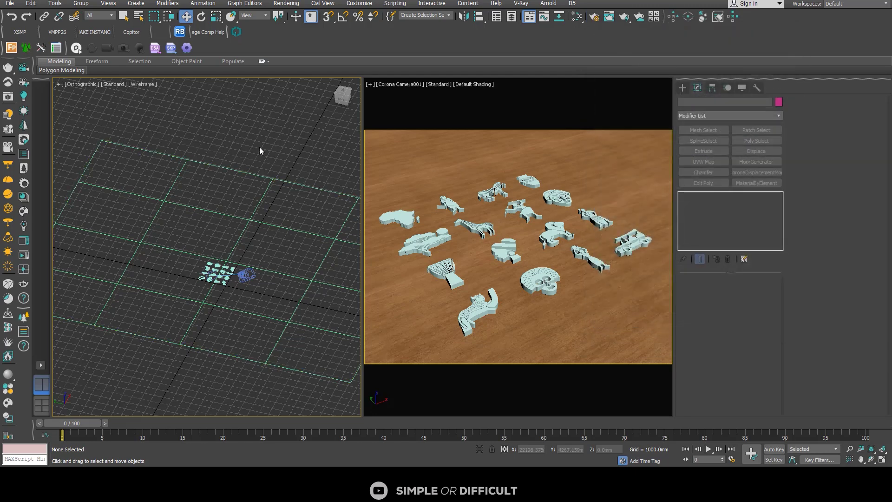
Open the Corona frame buffer, start interactive rendering of the Corona camera view, and reposition the render window.
{"action": "left_click", "coordinate": [24, 240]}
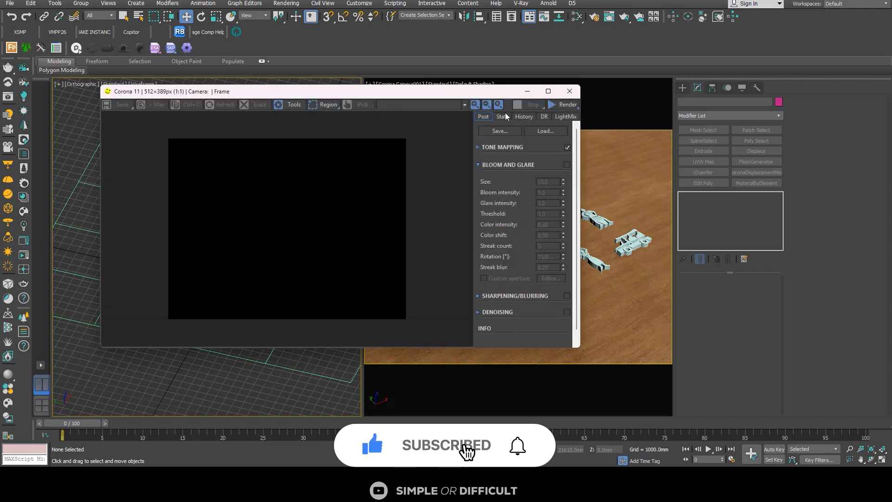
{"action": "left_click", "coordinate": [574, 106]}
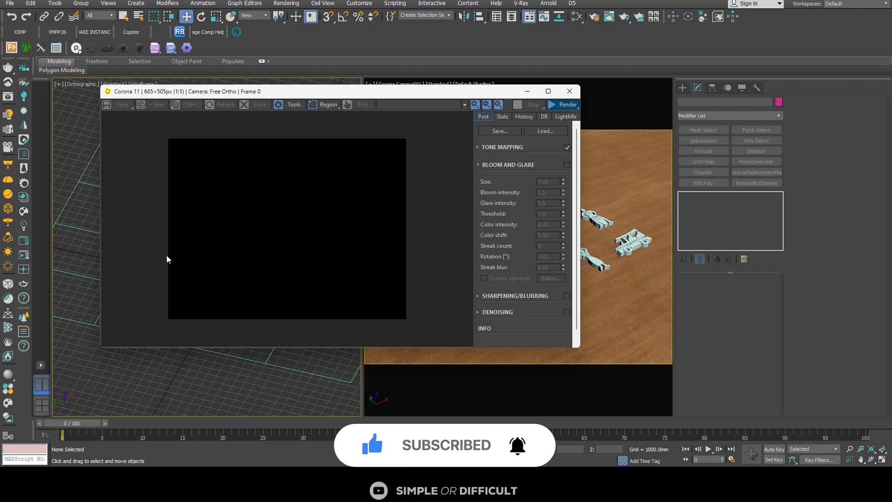
{"action": "left_click", "coordinate": [608, 169]}
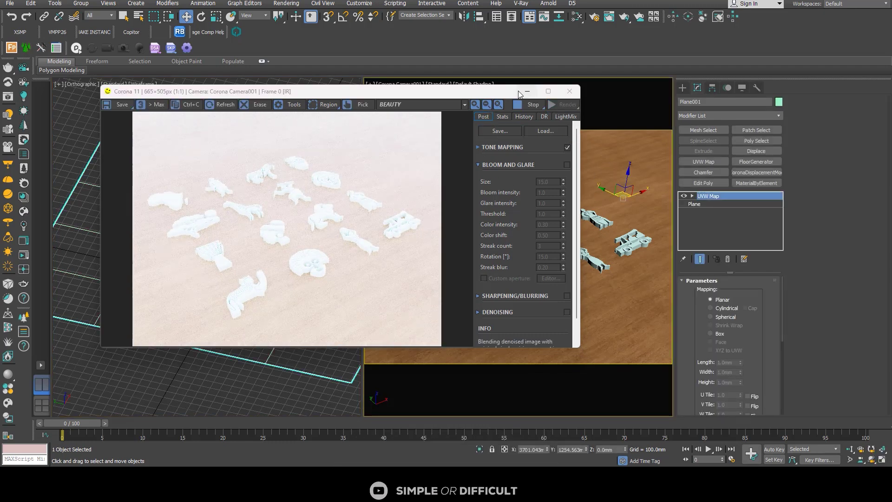
{"action": "left_click_drag", "start_coordinate": [517, 91], "coordinate": [455, 94]}
Lock the view to render to Corona Camera001 in the render settings.
{"action": "left_click", "coordinate": [593, 17]}
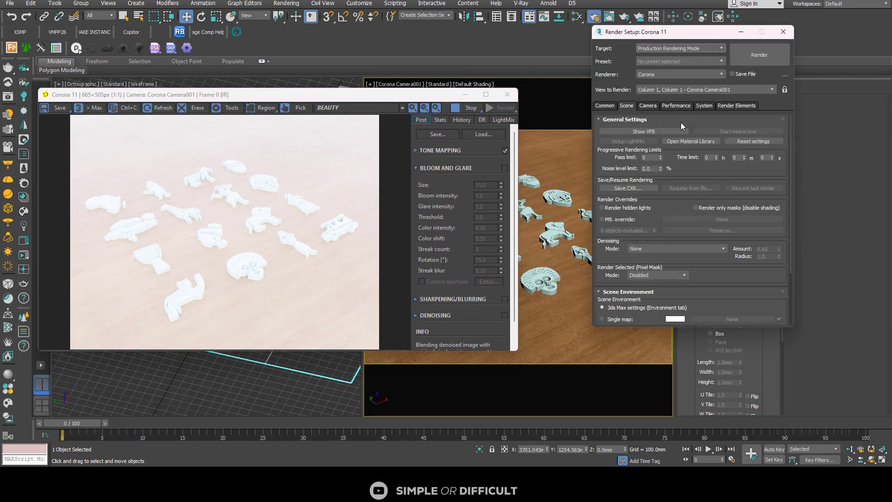
{"action": "left_click", "coordinate": [784, 89]}
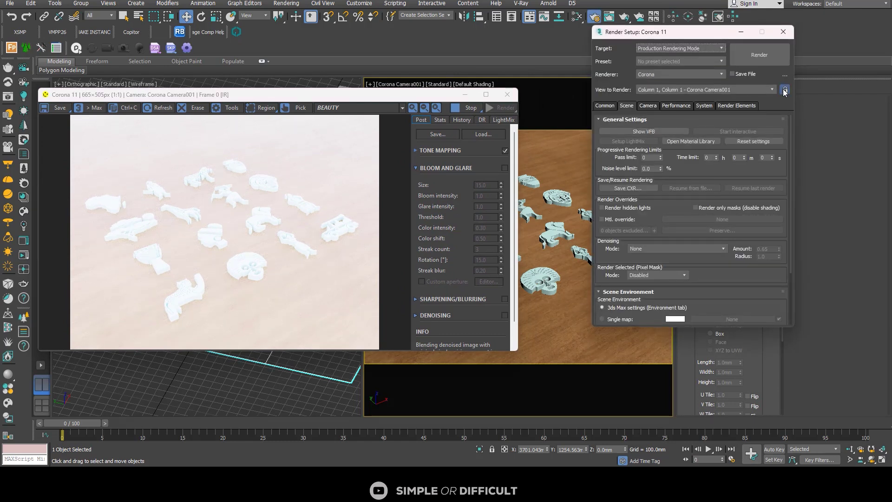
{"action": "left_click", "coordinate": [672, 105]}
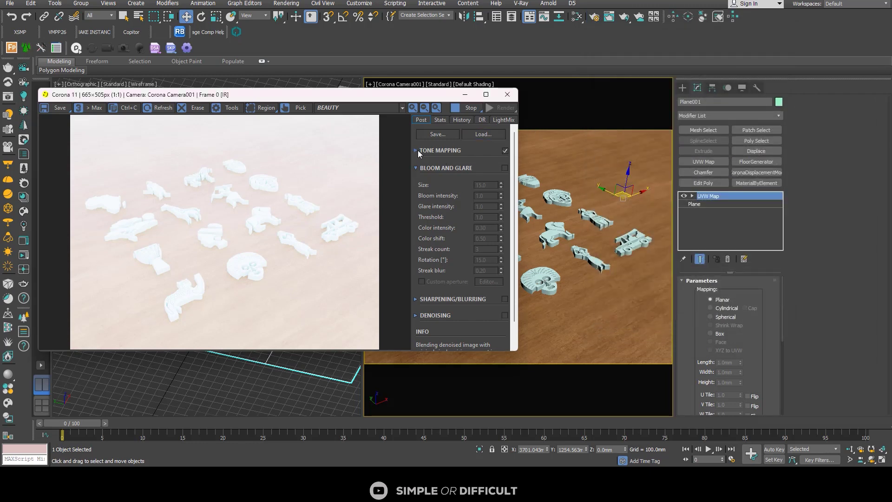
Lower the tone mapping Simple Exposure of the interactive render to -2.425.
{"action": "left_click", "coordinate": [418, 150]}
{"action": "left_click_drag", "start_coordinate": [501, 166], "coordinate": [514, 374]}
{"action": "left_click_drag", "start_coordinate": [428, 98], "coordinate": [449, 98]}
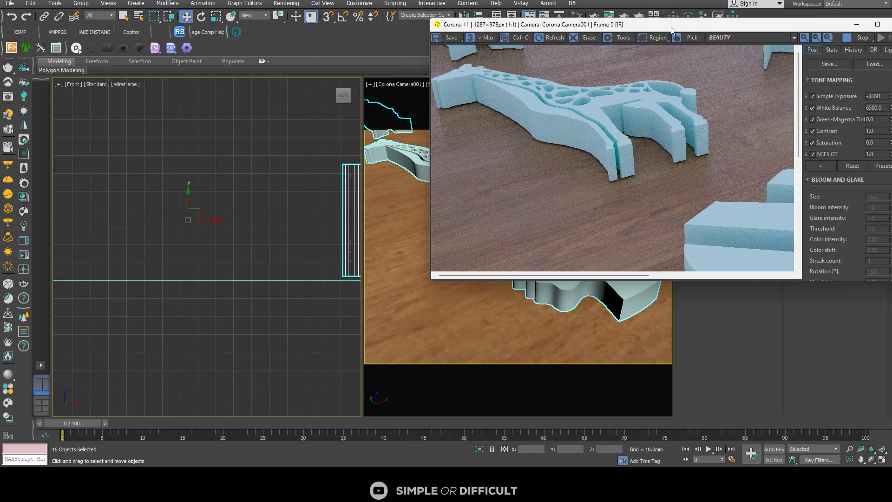
Set the render window aside and return to an angled orthographic overview of all icons with nothing selected.
{"action": "left_click_drag", "start_coordinate": [643, 26], "coordinate": [688, 165]}
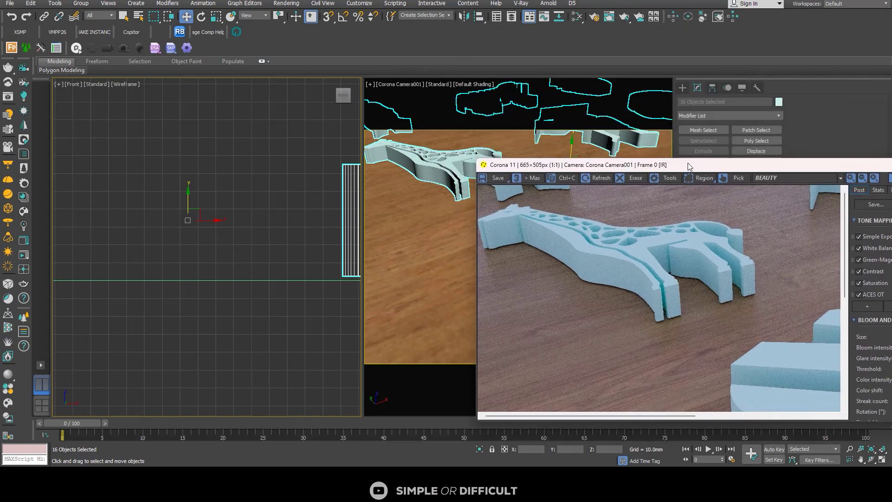
{"action": "scroll", "coordinate": [668, 218], "scroll_direction": "down", "scroll_amount": 1}
{"action": "scroll", "coordinate": [191, 210], "scroll_direction": "down", "scroll_amount": 6}
{"action": "middle_click_drag", "start_coordinate": [240, 220], "coordinate": [232, 264], "text": "alt"}
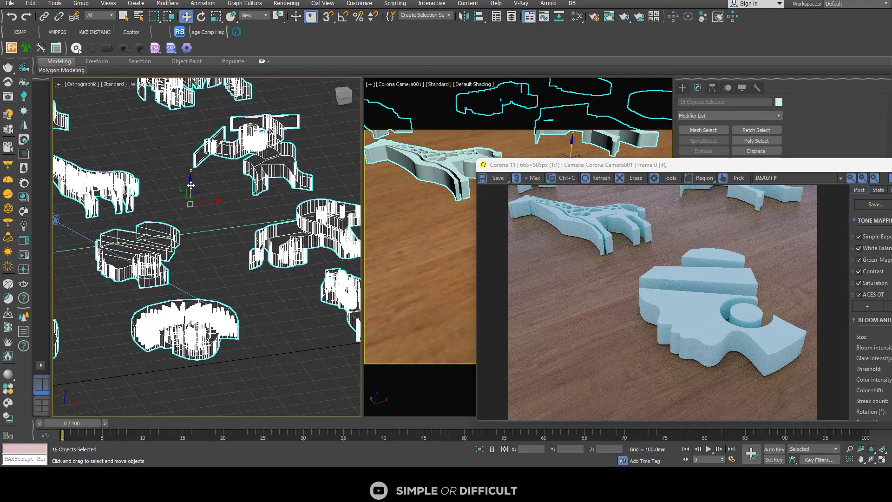
{"action": "scroll", "coordinate": [191, 186], "scroll_direction": "down", "scroll_amount": 5}
{"action": "left_click", "coordinate": [288, 305]}
{"action": "scroll", "coordinate": [224, 163], "scroll_direction": "down", "scroll_amount": 3}
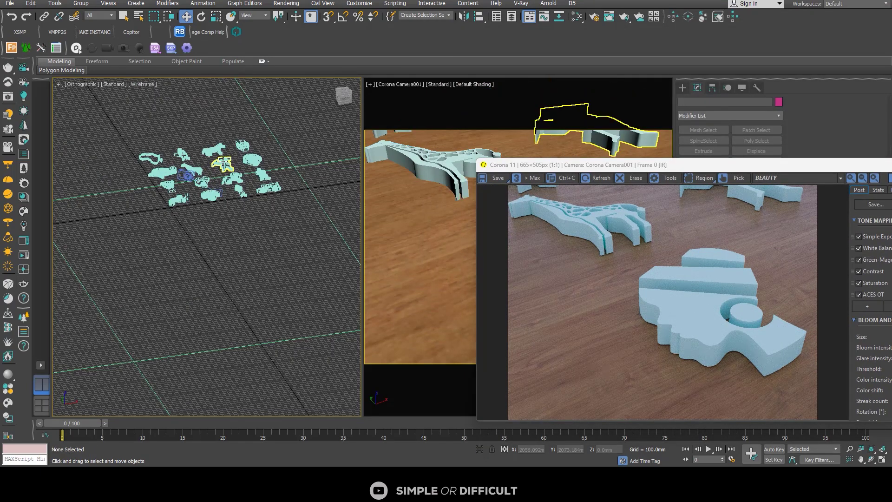
Select all the extruded icons and assign them the Chrome Clean metal material from the Corona Material Library.
{"action": "left_click_drag", "start_coordinate": [294, 235], "coordinate": [325, 241]}
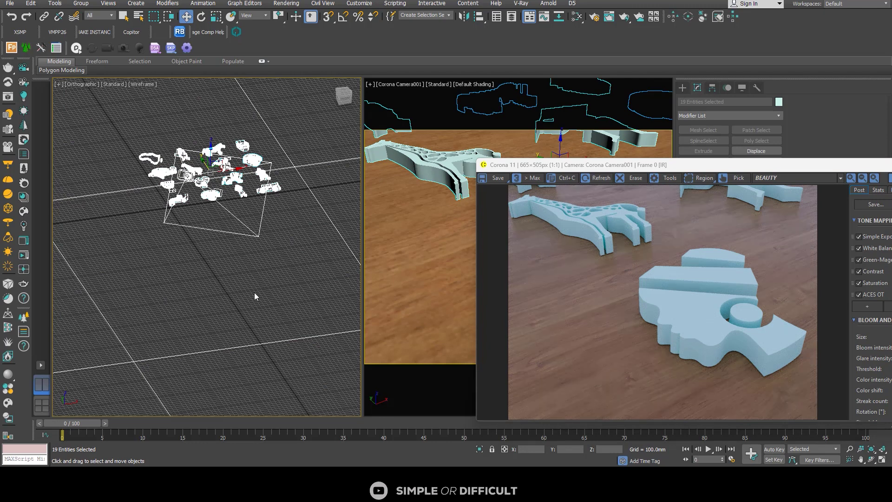
{"action": "scroll", "coordinate": [255, 292], "scroll_direction": "down", "scroll_amount": 3}
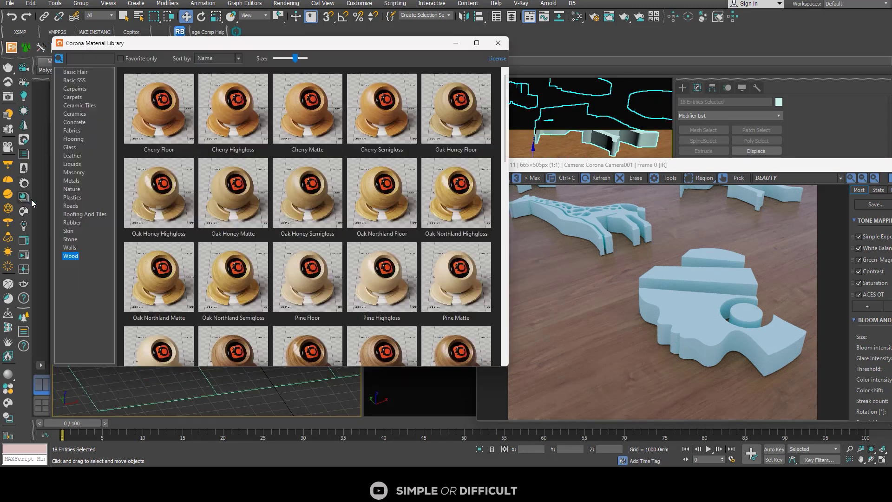
{"action": "left_click", "coordinate": [24, 197]}
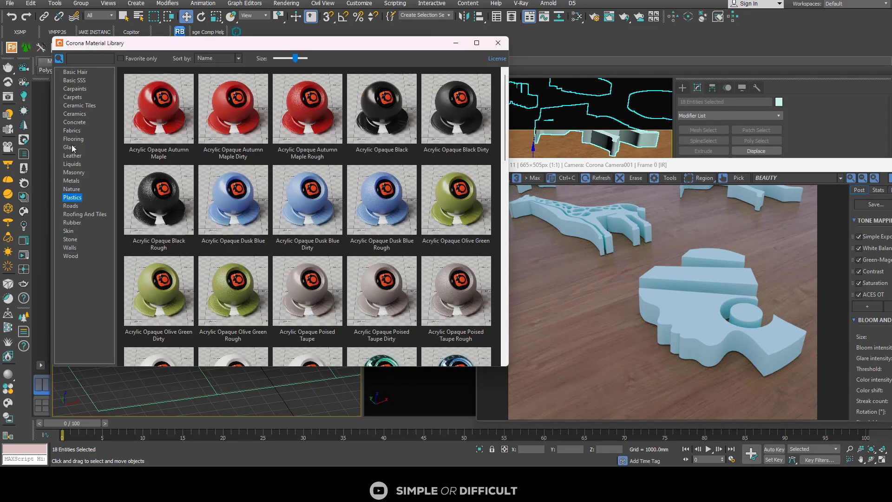
{"action": "left_click", "coordinate": [70, 147]}
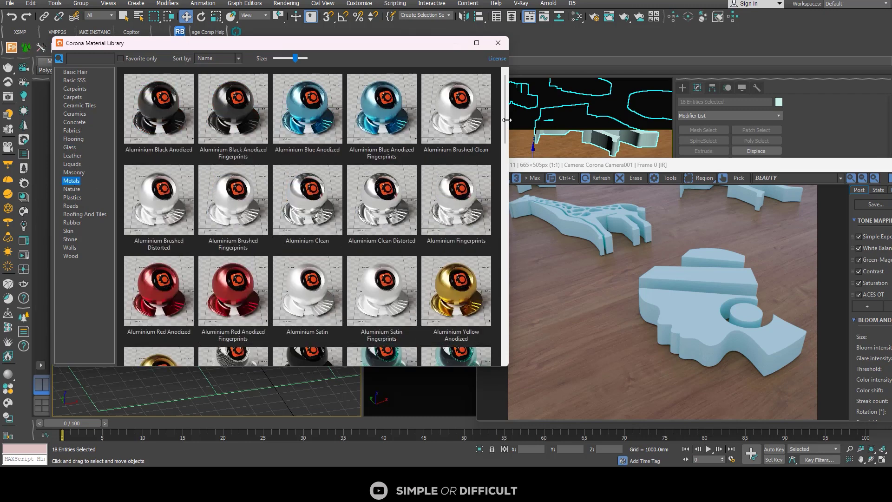
{"action": "scroll", "coordinate": [507, 135], "scroll_direction": "down", "scroll_amount": 3}
{"action": "scroll", "coordinate": [506, 186], "scroll_direction": "down", "scroll_amount": 2}
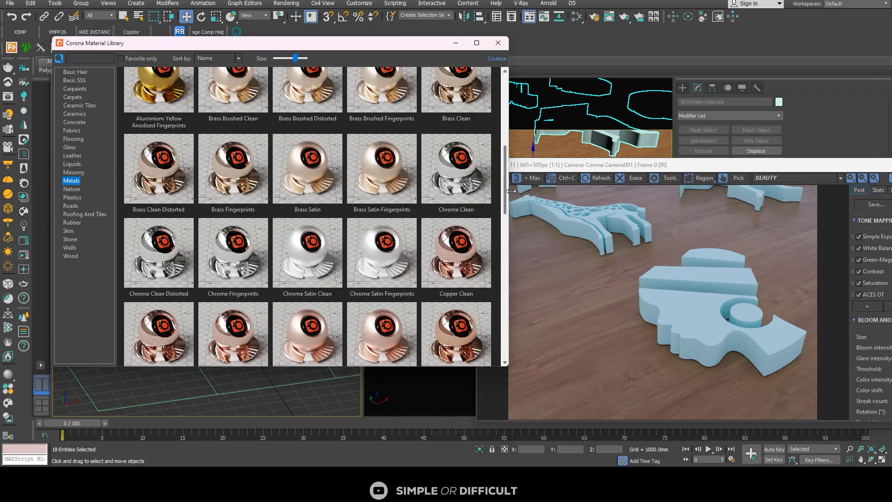
{"action": "right_click", "coordinate": [472, 195]}
{"action": "left_click", "coordinate": [508, 222]}
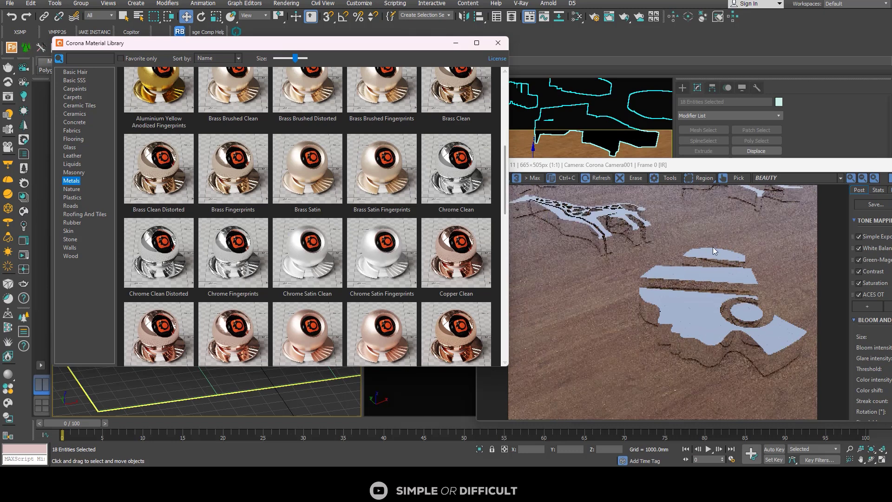
Move the render window aside and pull the Corona camera back so that many icons are in frame.
{"action": "left_click_drag", "start_coordinate": [822, 166], "coordinate": [439, 113]}
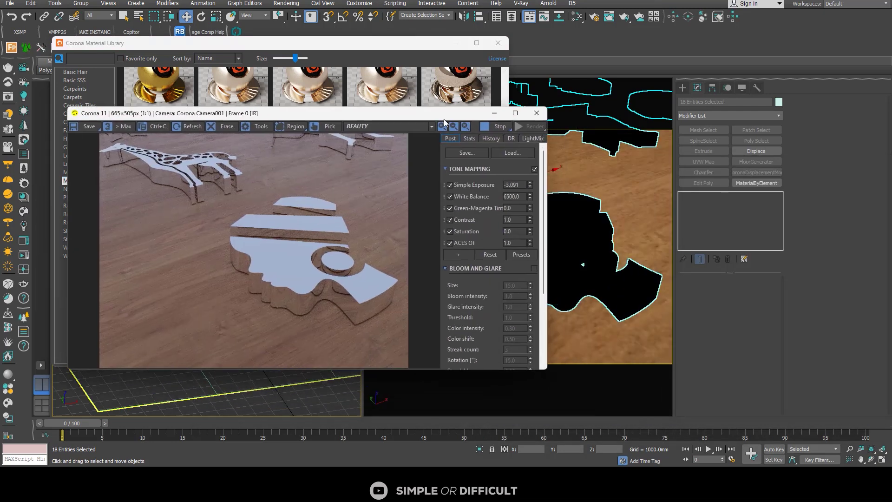
{"action": "left_click", "coordinate": [590, 212]}
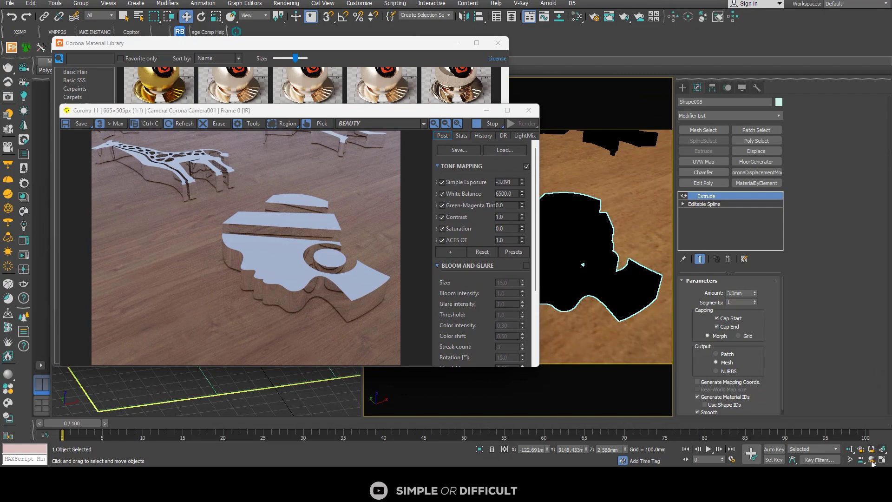
{"action": "scroll", "coordinate": [586, 221], "scroll_direction": "down", "scroll_amount": 3}
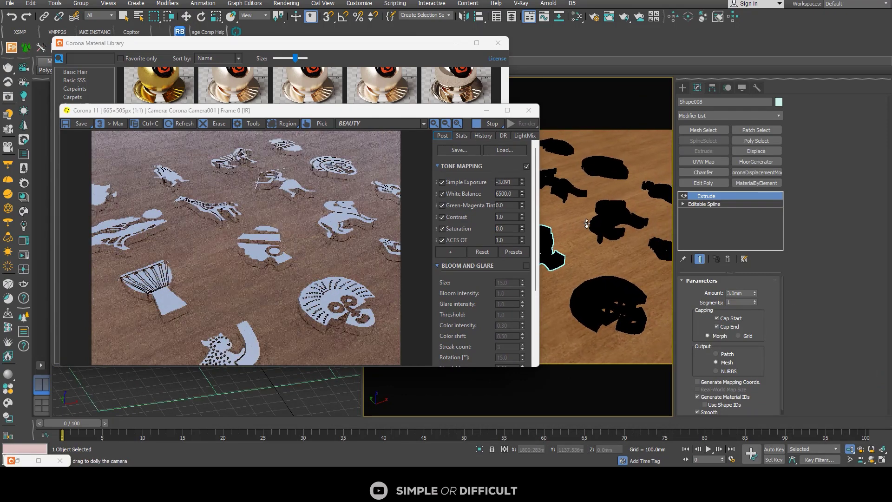
{"action": "scroll", "coordinate": [587, 224], "scroll_direction": "down", "scroll_amount": 2}
{"action": "scroll", "coordinate": [587, 227], "scroll_direction": "up", "scroll_amount": 2}
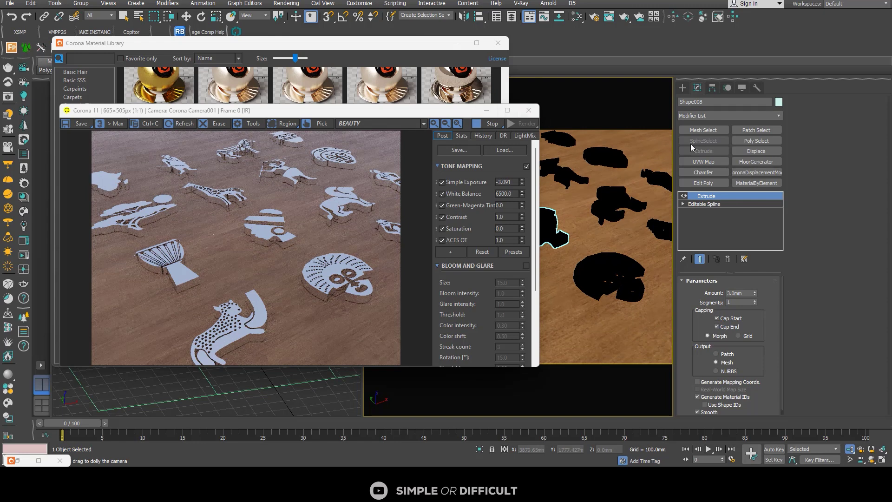
Try a Chamfer modifier with an amount of 0.89 mm on the round mask icon.
{"action": "left_click", "coordinate": [683, 89]}
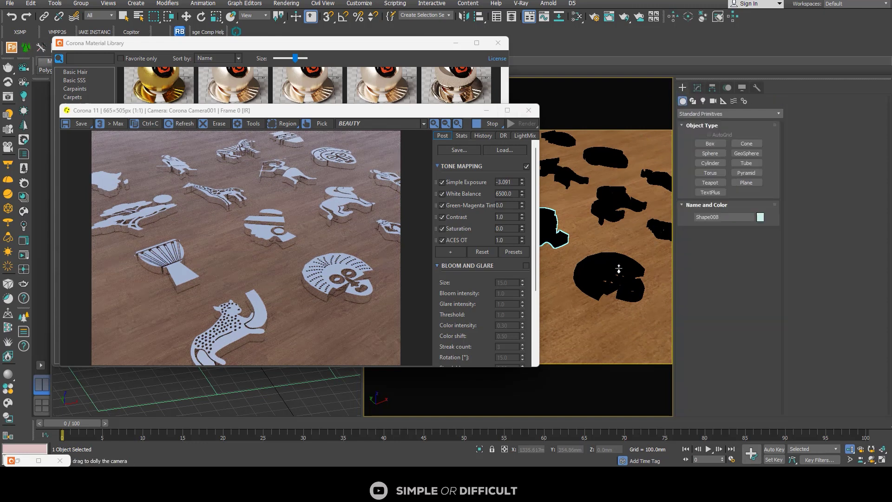
{"action": "left_click", "coordinate": [609, 277]}
{"action": "left_click", "coordinate": [698, 88]}
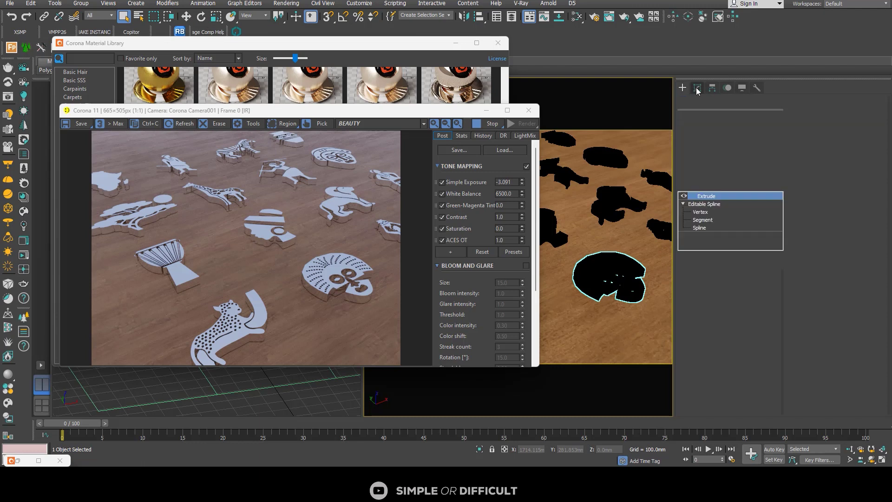
{"action": "left_click", "coordinate": [715, 173]}
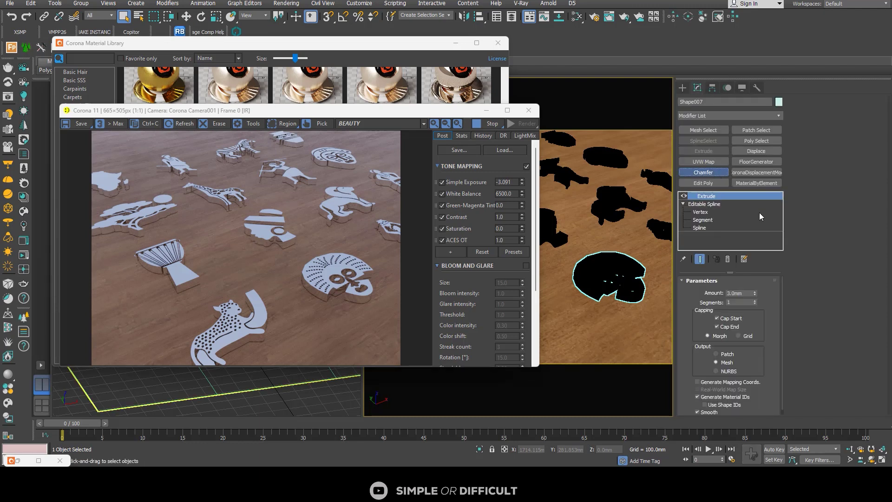
{"action": "scroll", "coordinate": [393, 288], "scroll_direction": "up", "scroll_amount": 2}
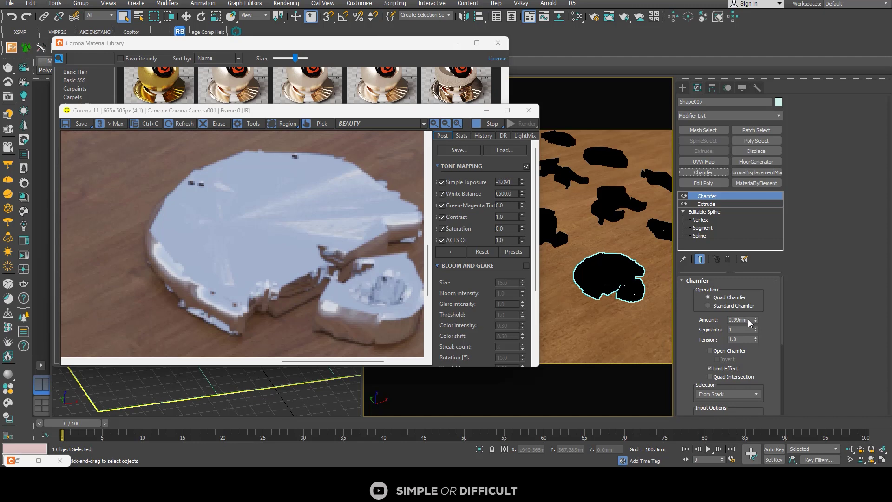
Stop the interactive render and minimize the frame buffer and the material library.
{"action": "left_click", "coordinate": [480, 123]}
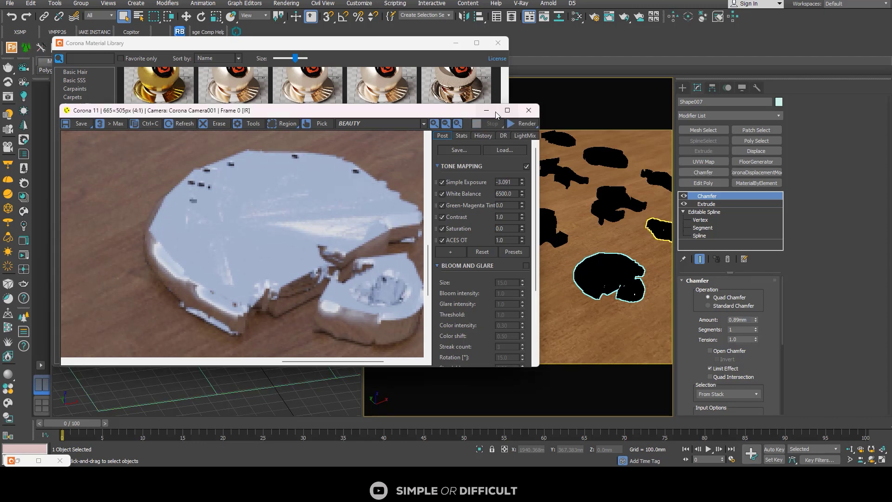
{"action": "left_click", "coordinate": [487, 110]}
{"action": "left_click", "coordinate": [455, 43]}
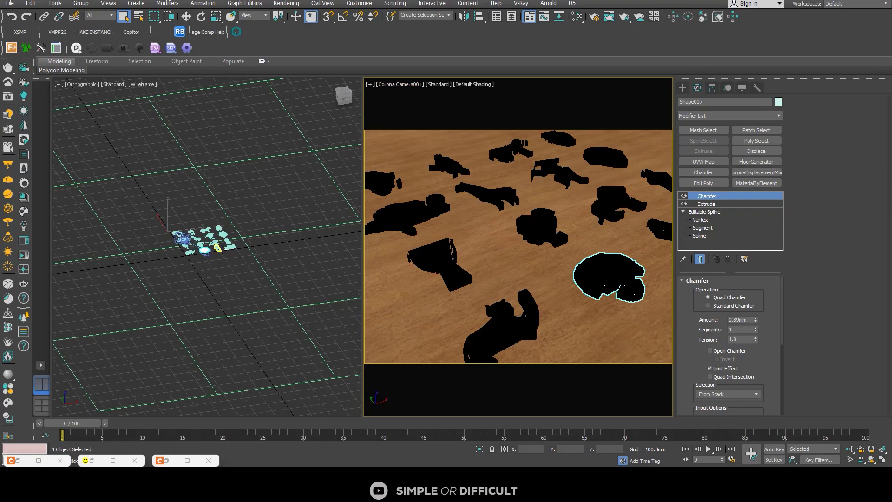
Frame the round mask icon in the orthographic view, switch that view to Clay shading and reselect the mask.
{"action": "scroll", "coordinate": [195, 257], "scroll_direction": "up", "scroll_amount": 4}
{"action": "scroll", "coordinate": [188, 274], "scroll_direction": "up", "scroll_amount": 2}
{"action": "scroll", "coordinate": [186, 279], "scroll_direction": "down", "scroll_amount": 4}
{"action": "middle_click_drag", "start_coordinate": [186, 281], "coordinate": [254, 320], "text": "alt"}
{"action": "scroll", "coordinate": [237, 308], "scroll_direction": "up", "scroll_amount": 4}
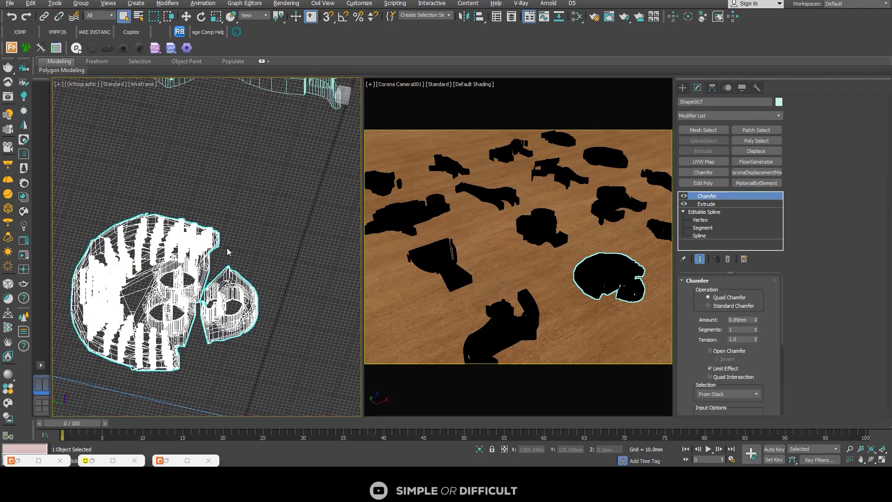
{"action": "scroll", "coordinate": [227, 251], "scroll_direction": "down", "scroll_amount": 2}
{"action": "left_click", "coordinate": [146, 86]}
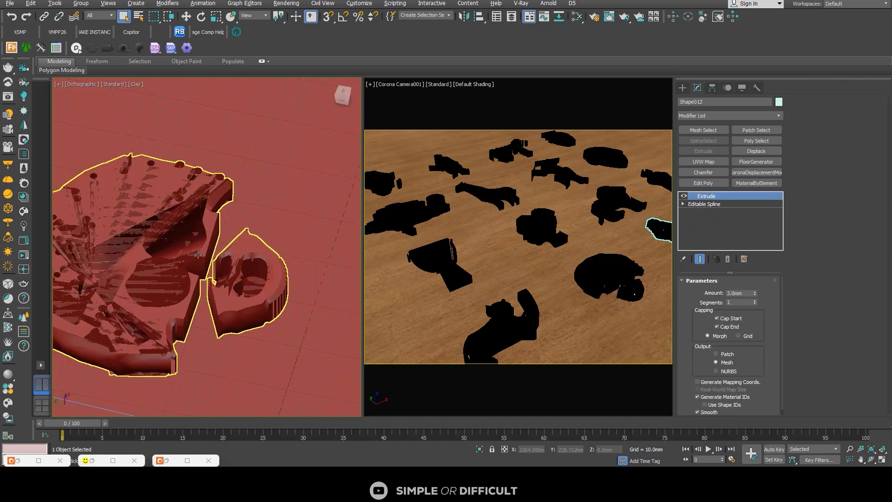
{"action": "left_click", "coordinate": [206, 249]}
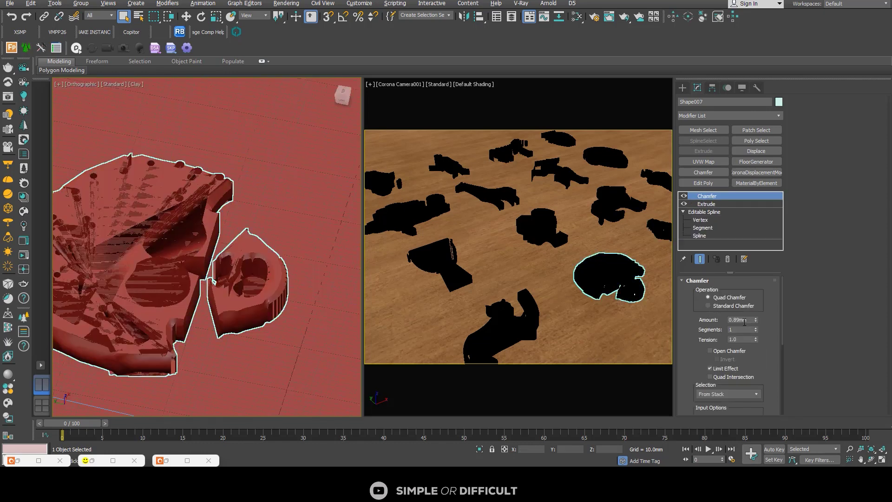
Try a chamfer amount of 0.5 mm on the mask, then delete its Chamfer modifier.
{"action": "double_click", "coordinate": [748, 320]}
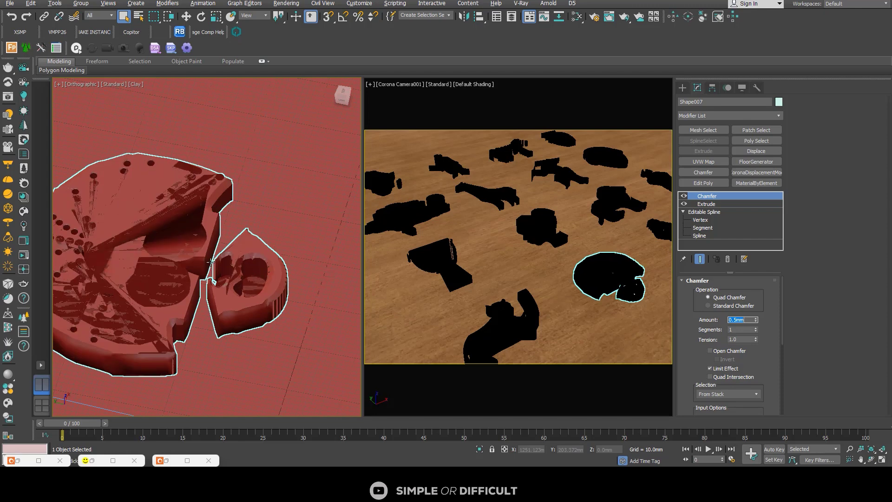
{"action": "scroll", "coordinate": [211, 263], "scroll_direction": "down", "scroll_amount": 2}
{"action": "scroll", "coordinate": [171, 273], "scroll_direction": "up", "scroll_amount": 1}
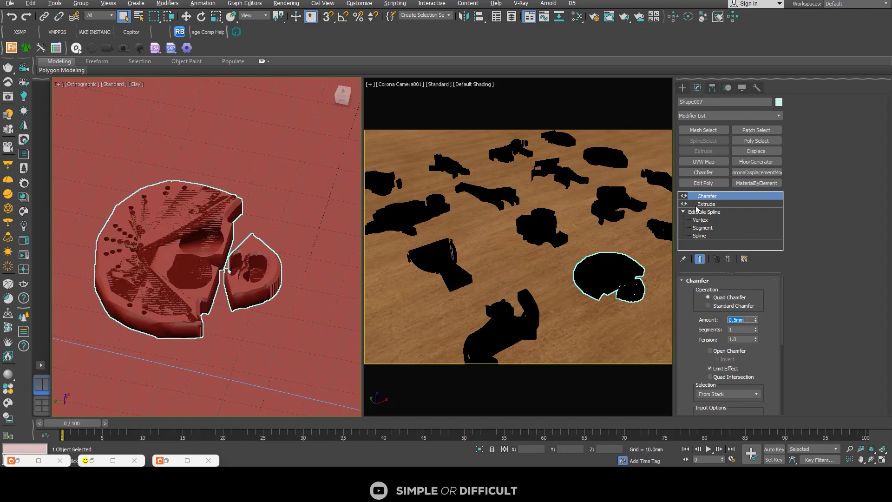
{"action": "left_click", "coordinate": [728, 258]}
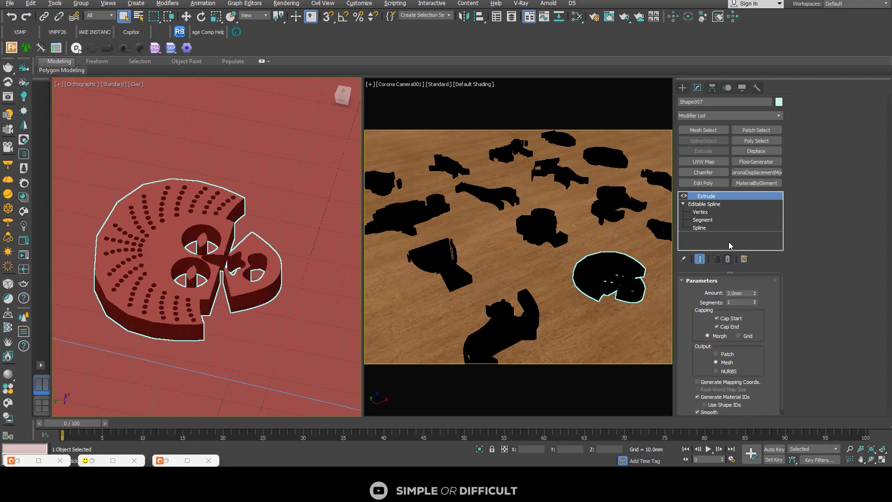
Try a TurboSmooth modifier on the mask icon with different iterations, then remove it.
{"action": "left_click", "coordinate": [718, 115]}
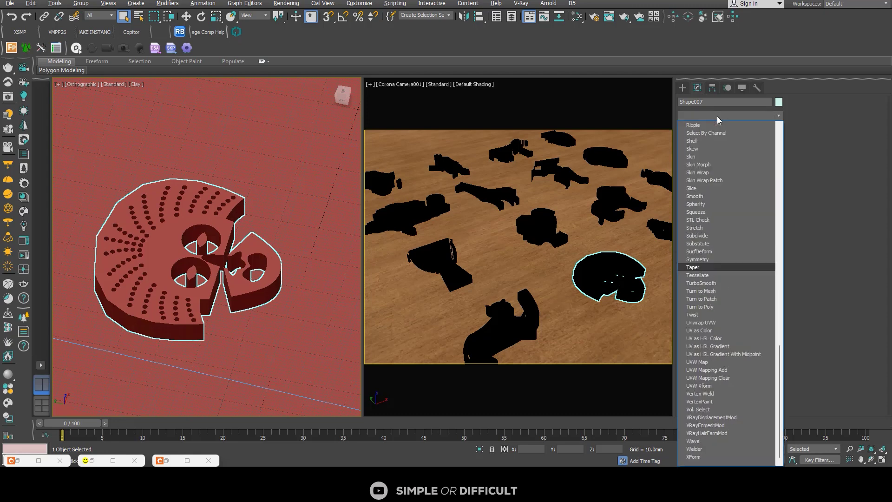
{"action": "left_click", "coordinate": [702, 283]}
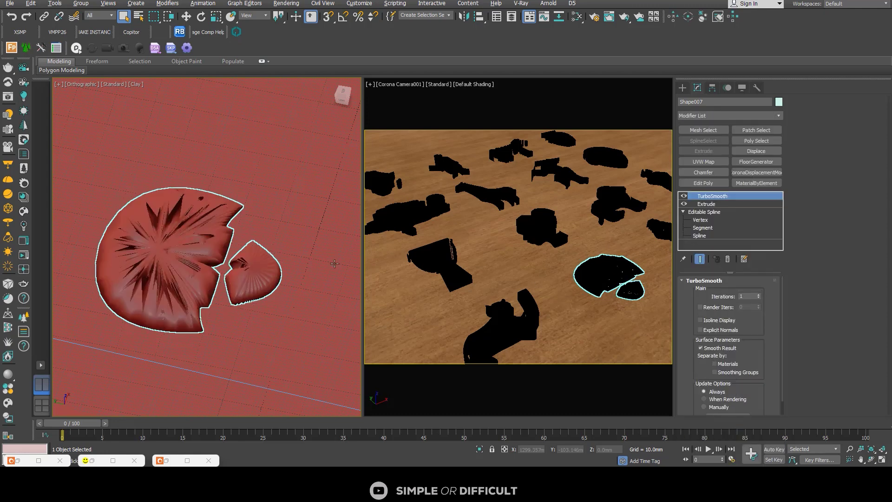
{"action": "left_click", "coordinate": [759, 298]}
{"action": "left_click", "coordinate": [758, 295]}
{"action": "left_click", "coordinate": [727, 259]}
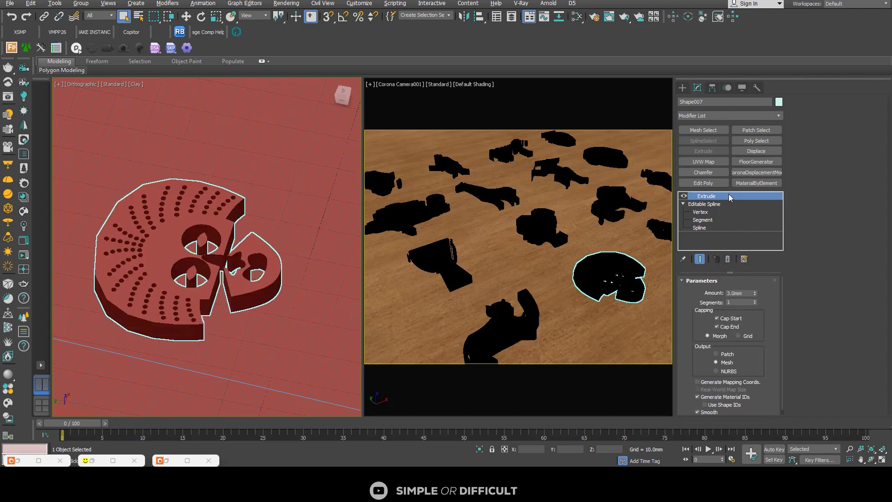
Try a MeshSmooth modifier on the mask icon, then remove it.
{"action": "left_click", "coordinate": [711, 115]}
{"action": "left_click", "coordinate": [766, 263]}
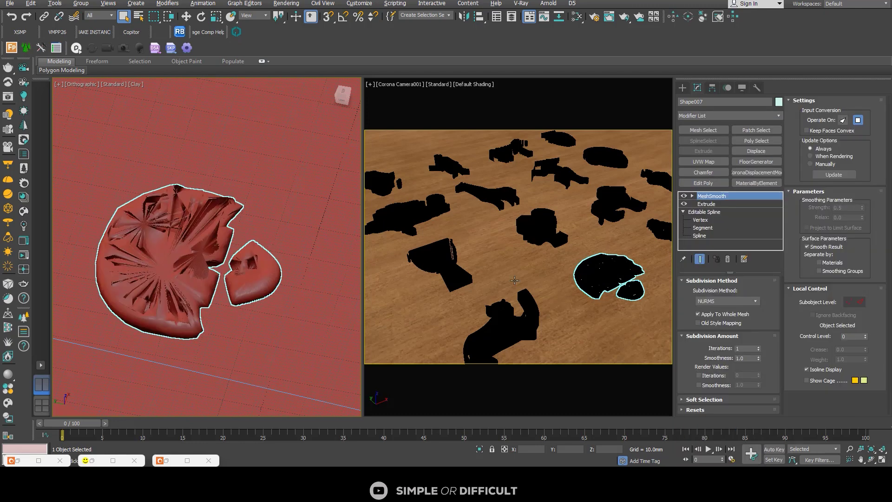
{"action": "left_click", "coordinate": [727, 259]}
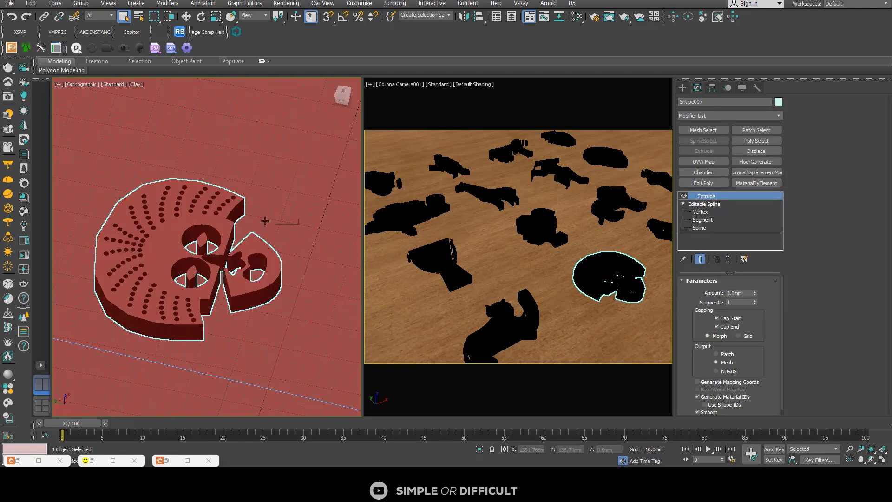
Open the Slate Material Editor and pick the chrome material from the mask icon into its node view.
{"action": "middle_click_drag", "start_coordinate": [249, 241], "coordinate": [220, 257], "text": "alt"}
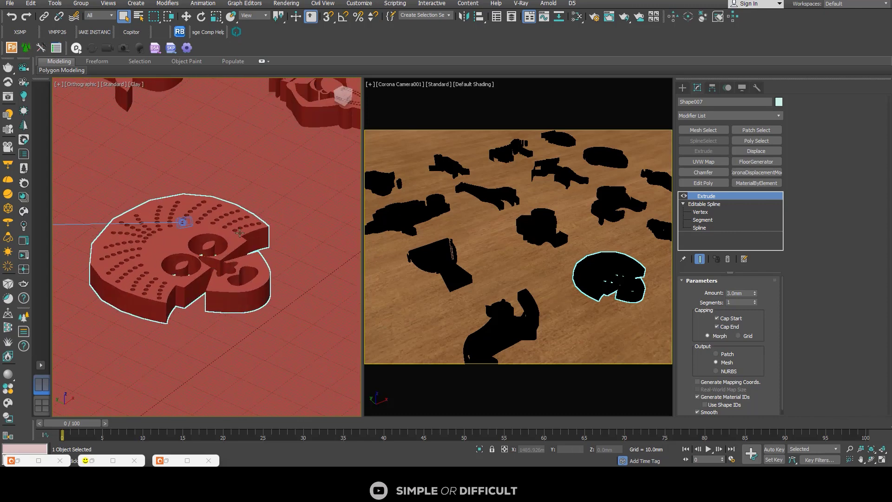
{"action": "scroll", "coordinate": [256, 225], "scroll_direction": "down", "scroll_amount": 3}
{"action": "scroll", "coordinate": [259, 221], "scroll_direction": "down", "scroll_amount": 2}
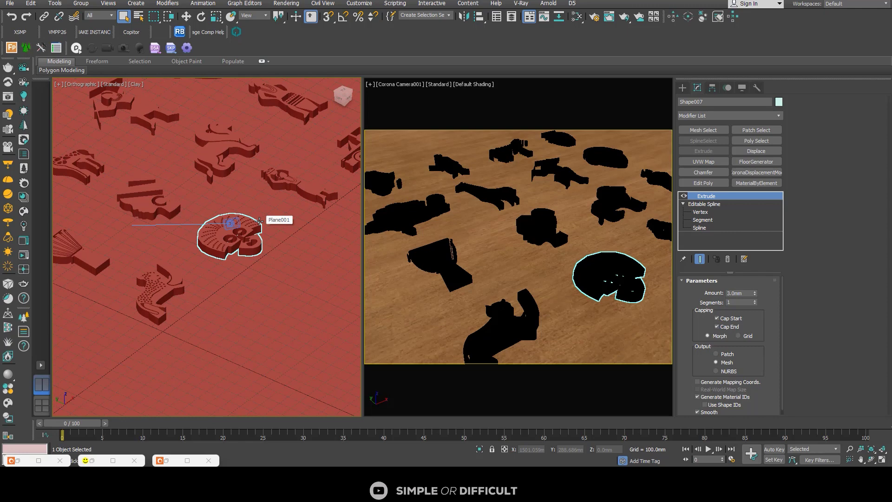
{"action": "left_click", "coordinate": [577, 17]}
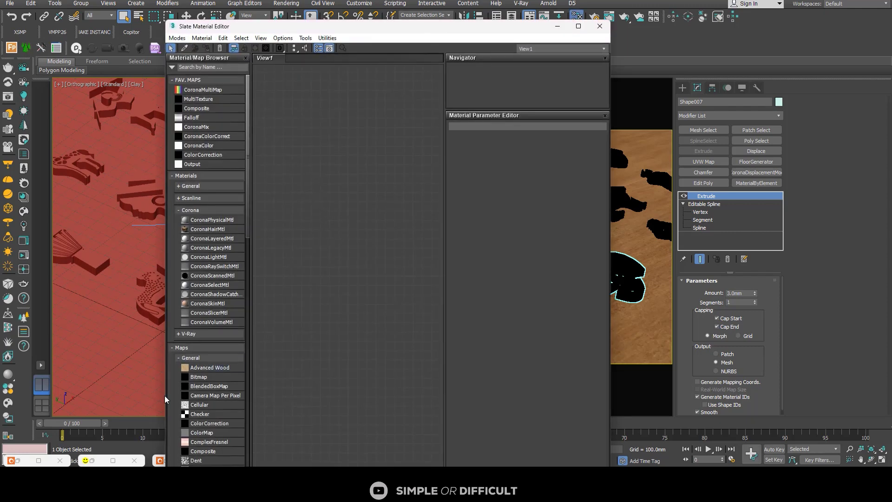
{"action": "left_click", "coordinate": [184, 48]}
{"action": "left_click", "coordinate": [636, 263]}
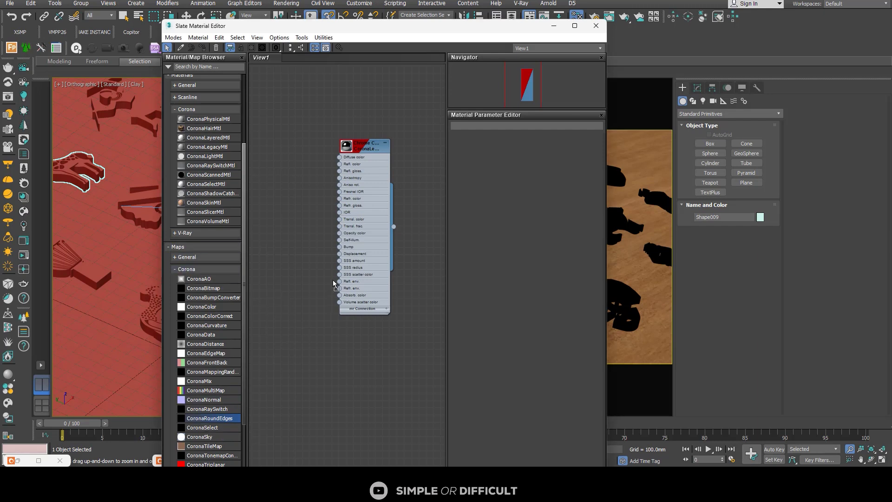
Add a CoronaRoundEdges map, connect it to the chrome material's Bump input, and move the editor beside the render.
{"action": "left_click_drag", "start_coordinate": [291, 249], "coordinate": [292, 251]}
{"action": "scroll", "coordinate": [316, 260], "scroll_direction": "up", "scroll_amount": 2}
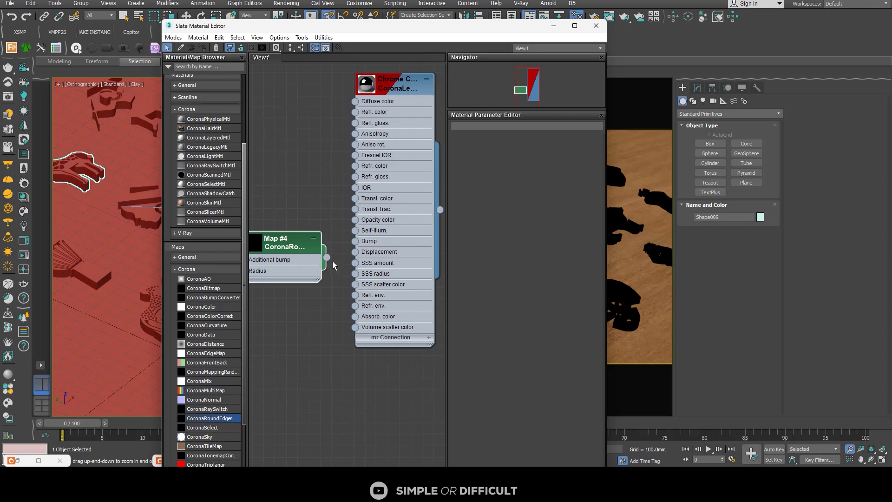
{"action": "left_click_drag", "start_coordinate": [328, 260], "coordinate": [356, 242]}
{"action": "left_click_drag", "start_coordinate": [390, 25], "coordinate": [664, 25]}
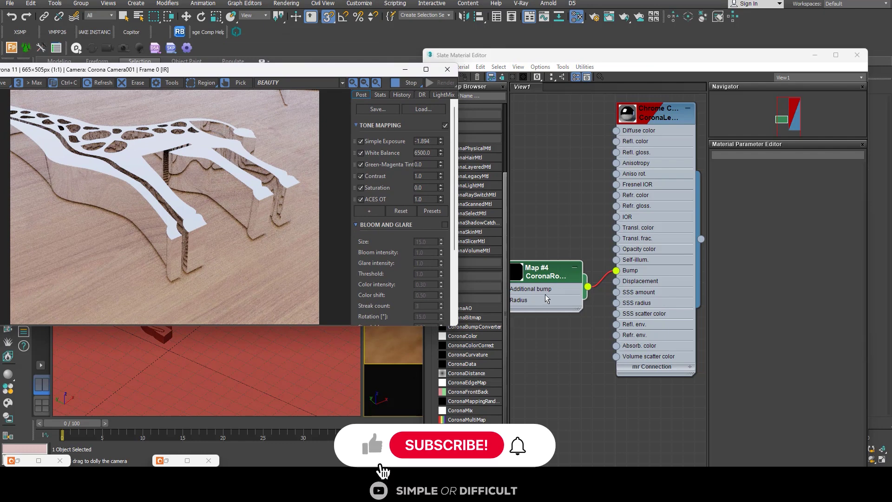
Set the CoronaRoundEdges map's radius to 1.76 mm and inspect the giraffe's edges closely in the render.
{"action": "double_click", "coordinate": [563, 274]}
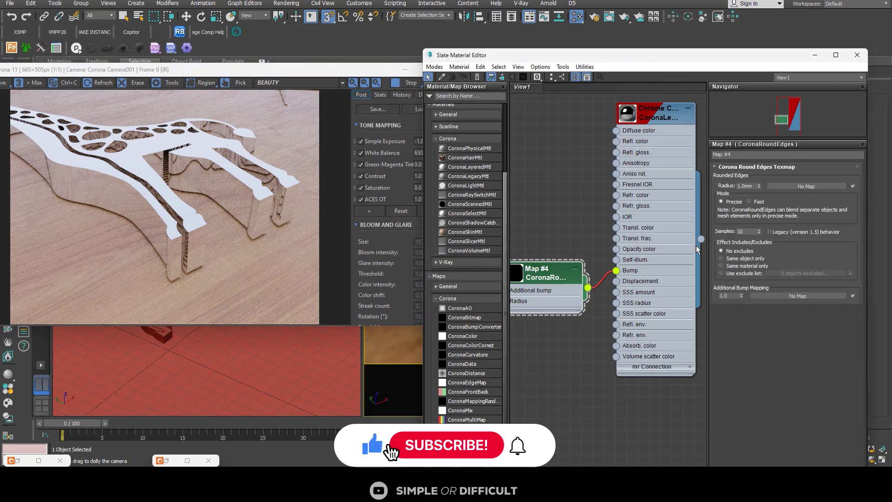
{"action": "left_click", "coordinate": [759, 184]}
{"action": "left_click_drag", "start_coordinate": [759, 184], "coordinate": [761, 150]}
{"action": "scroll", "coordinate": [195, 237], "scroll_direction": "up", "scroll_amount": 4}
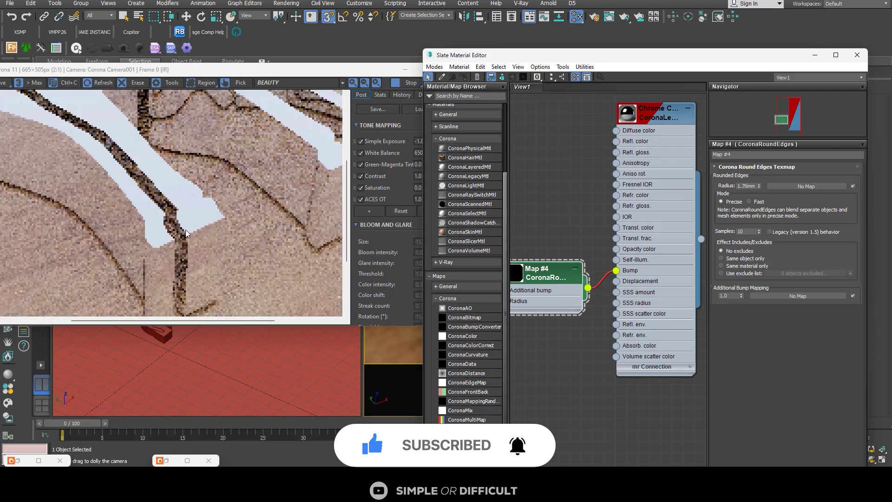
Set the CoronaRoundEdges radius to 3.749 mm and examine the giraffe's leg and body edges in the render.
{"action": "scroll", "coordinate": [119, 274], "scroll_direction": "down", "scroll_amount": 4}
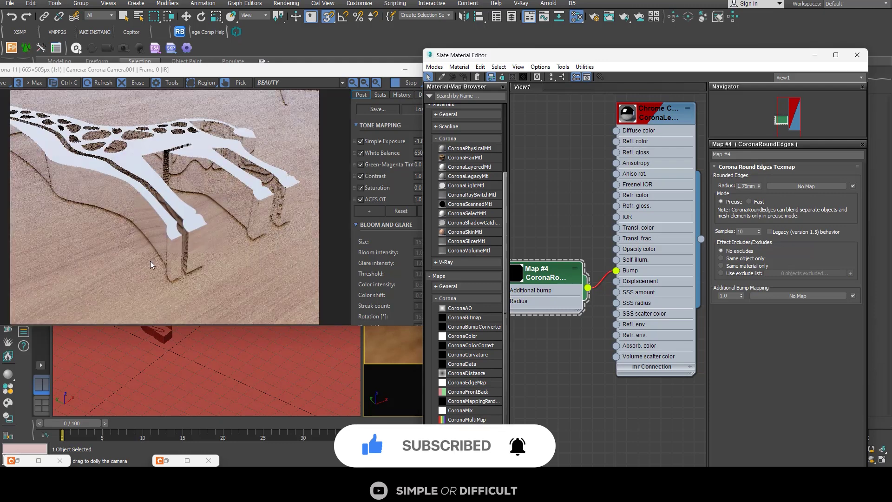
{"action": "scroll", "coordinate": [264, 196], "scroll_direction": "up", "scroll_amount": 4}
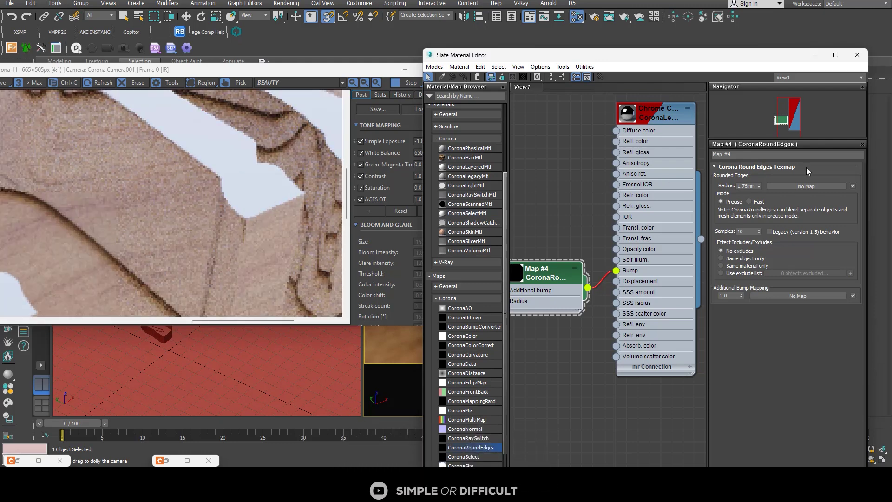
{"action": "left_click_drag", "start_coordinate": [759, 187], "coordinate": [760, 168]}
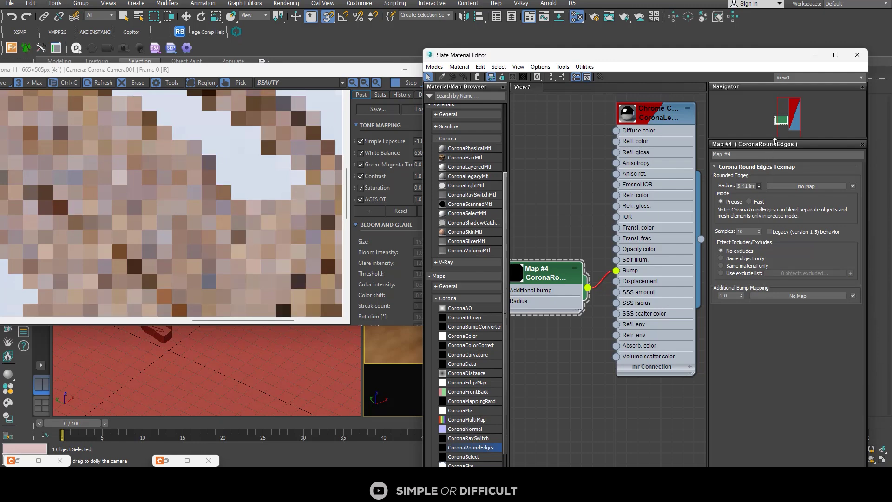
{"action": "scroll", "coordinate": [262, 194], "scroll_direction": "down", "scroll_amount": 2}
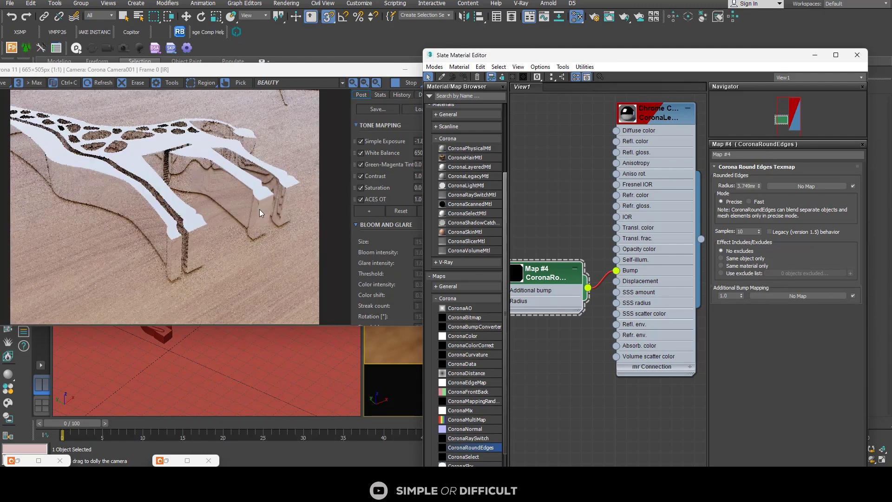
{"action": "scroll", "coordinate": [99, 178], "scroll_direction": "up", "scroll_amount": 2}
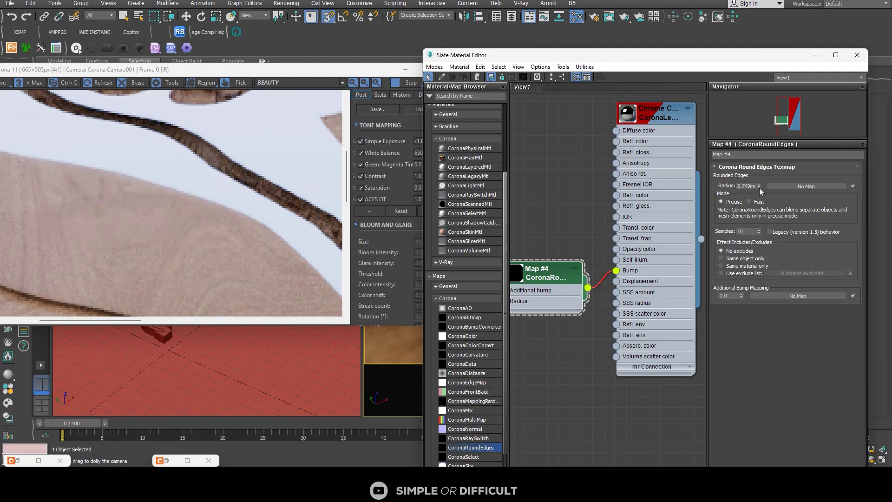
Increase the CoronaRoundEdges radius to 5.923 mm and check the rendered edges at different magnifications.
{"action": "left_click_drag", "start_coordinate": [760, 190], "coordinate": [760, 172]}
{"action": "scroll", "coordinate": [221, 252], "scroll_direction": "down", "scroll_amount": 1}
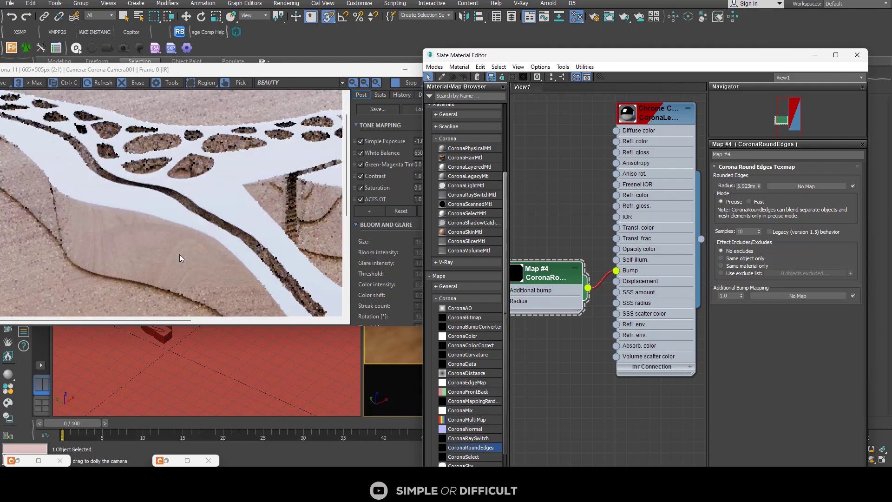
{"action": "scroll", "coordinate": [160, 253], "scroll_direction": "down", "scroll_amount": 1}
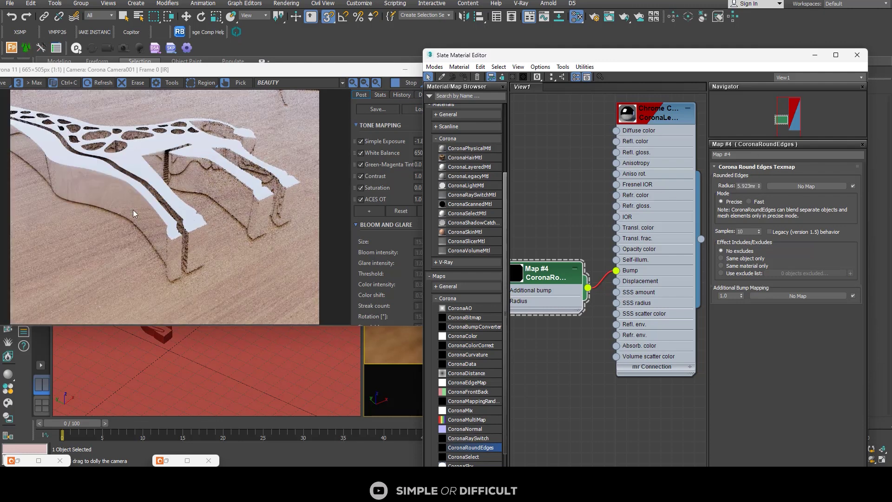
{"action": "scroll", "coordinate": [48, 194], "scroll_direction": "up", "scroll_amount": 2}
{"action": "scroll", "coordinate": [119, 223], "scroll_direction": "down", "scroll_amount": 1}
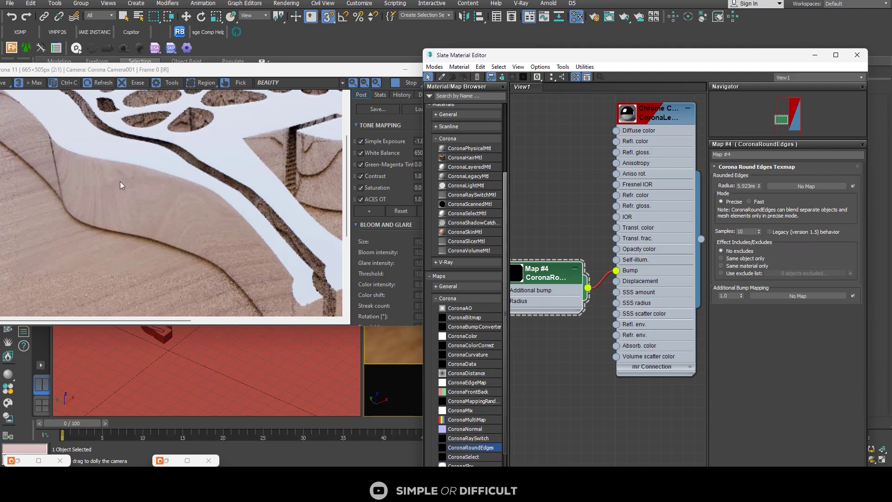
{"action": "scroll", "coordinate": [140, 194], "scroll_direction": "up", "scroll_amount": 1}
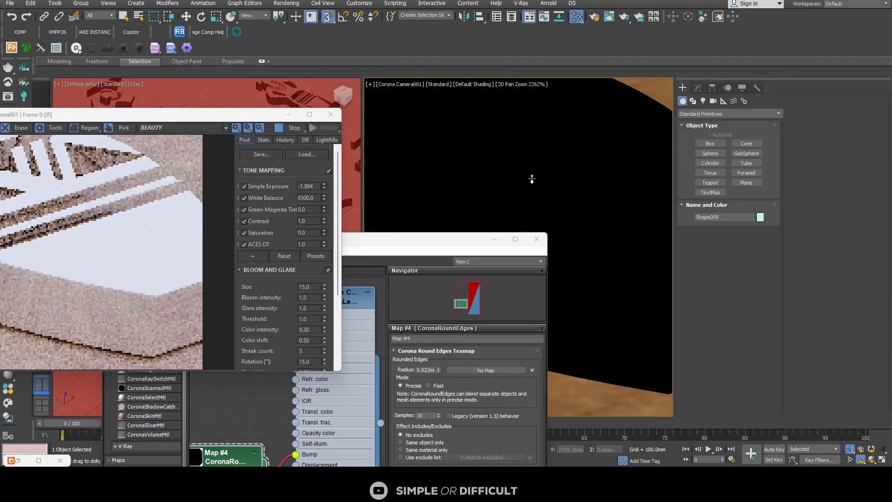
Enlarge the render window to full screen, examine the fish-shaped icon's edges up close, and restore the window.
{"action": "left_click", "coordinate": [483, 98]}
{"action": "left_click", "coordinate": [483, 98]}
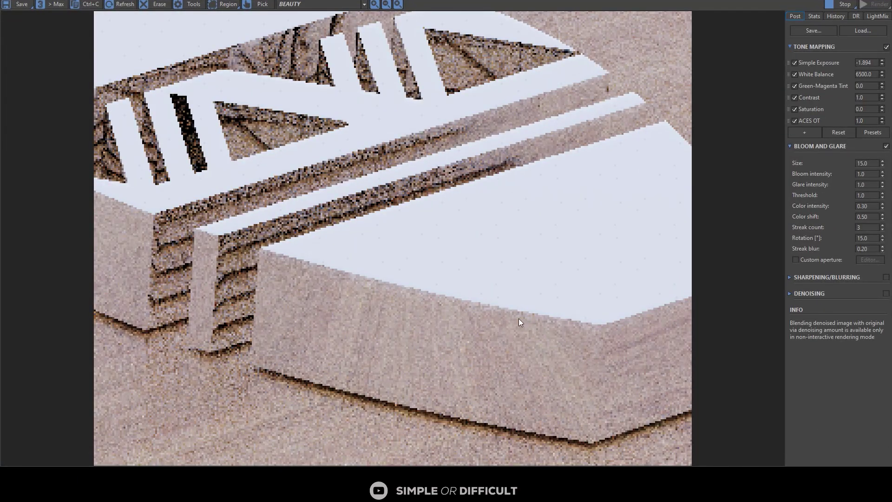
{"action": "scroll", "coordinate": [202, 243], "scroll_direction": "up", "scroll_amount": 2}
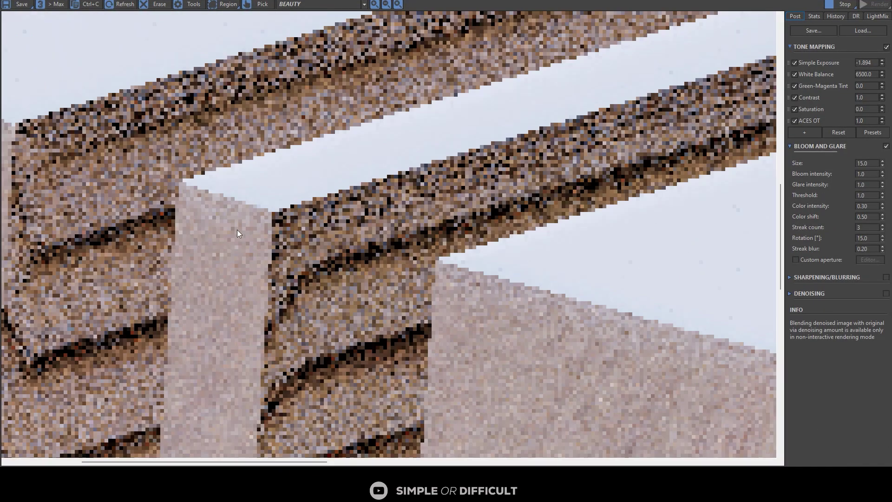
{"action": "scroll", "coordinate": [267, 217], "scroll_direction": "down", "scroll_amount": 2}
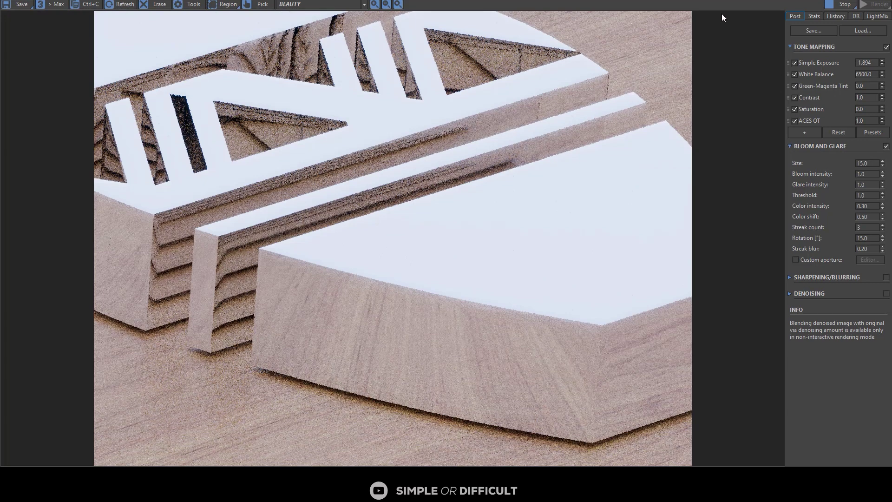
{"action": "double_click", "coordinate": [737, 1]}
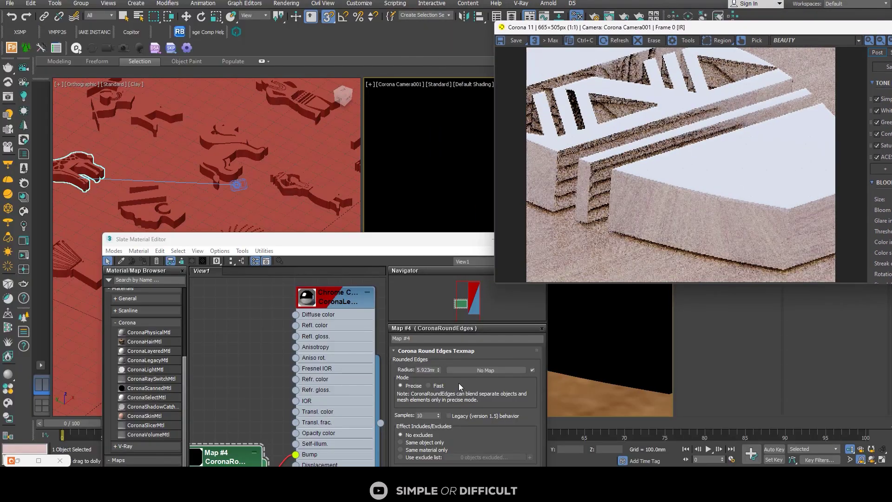
Set the CoronaRoundEdges radius to 10 mm and examine the edges of the fish-shaped icon in the render.
{"action": "double_click", "coordinate": [426, 370]}
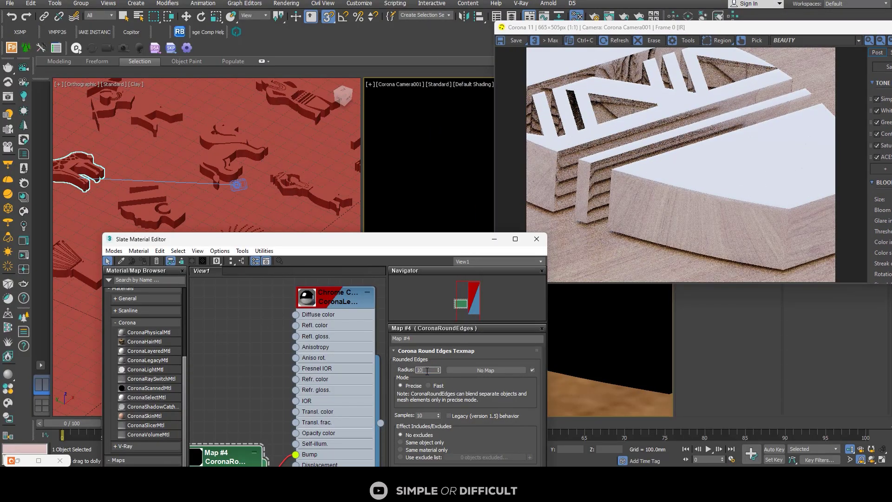
{"action": "key", "text": "Return"}
{"action": "scroll", "coordinate": [626, 156], "scroll_direction": "up", "scroll_amount": 2}
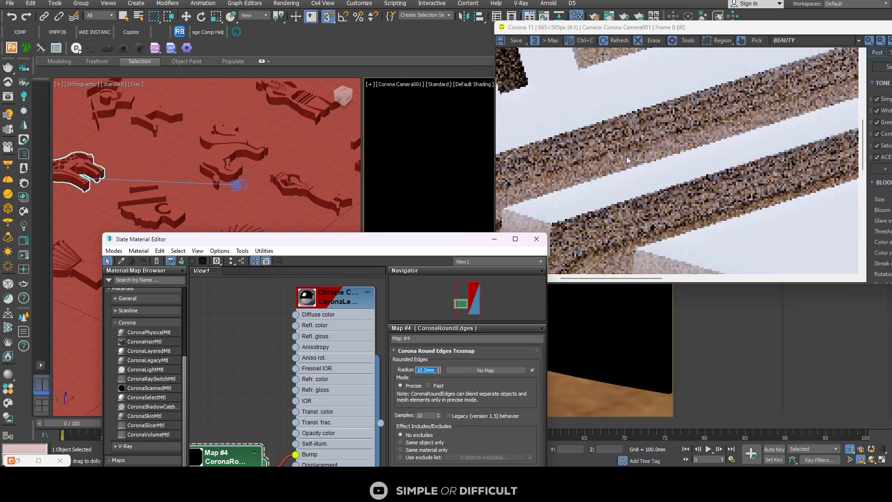
{"action": "scroll", "coordinate": [626, 156], "scroll_direction": "down", "scroll_amount": 2}
{"action": "scroll", "coordinate": [548, 144], "scroll_direction": "up", "scroll_amount": 2}
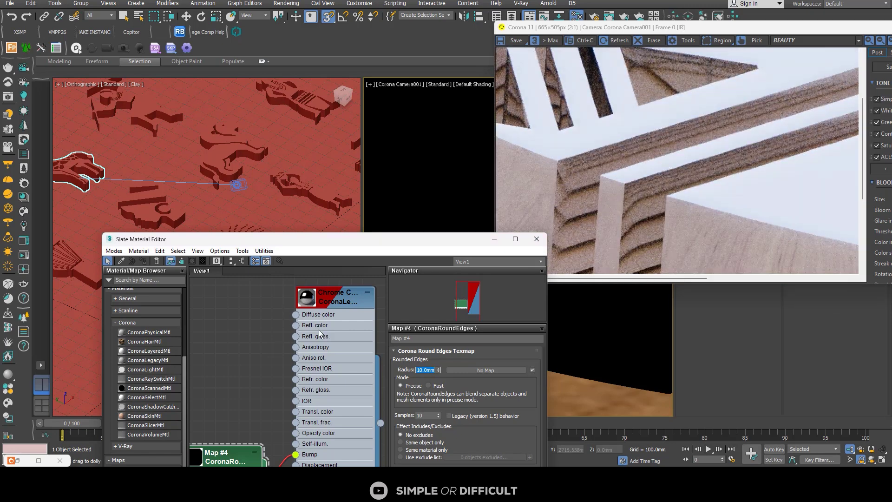
{"action": "scroll", "coordinate": [319, 334], "scroll_direction": "down", "scroll_amount": 2}
Add a new CoronaLegacyMtl to the node view below the chrome material.
{"action": "middle_click_drag", "start_coordinate": [291, 368], "coordinate": [296, 268]}
{"action": "scroll", "coordinate": [181, 345], "scroll_direction": "down", "scroll_amount": 1}
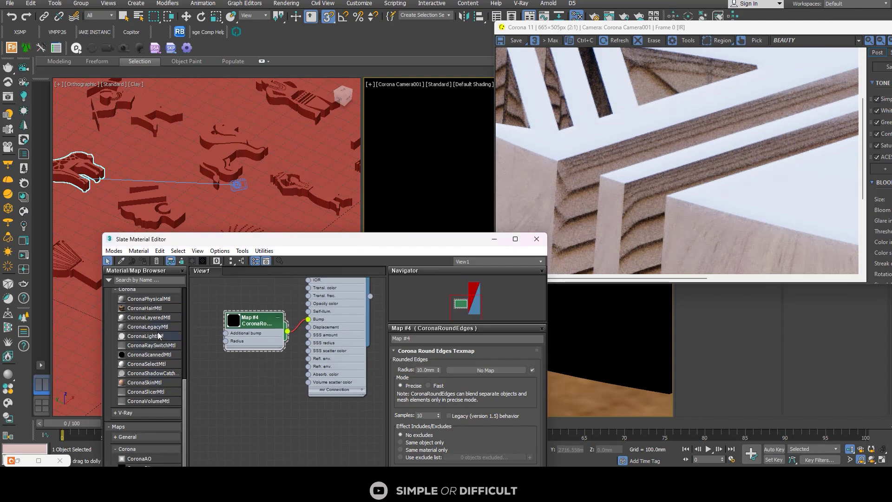
{"action": "left_click_drag", "start_coordinate": [283, 407], "coordinate": [284, 409]}
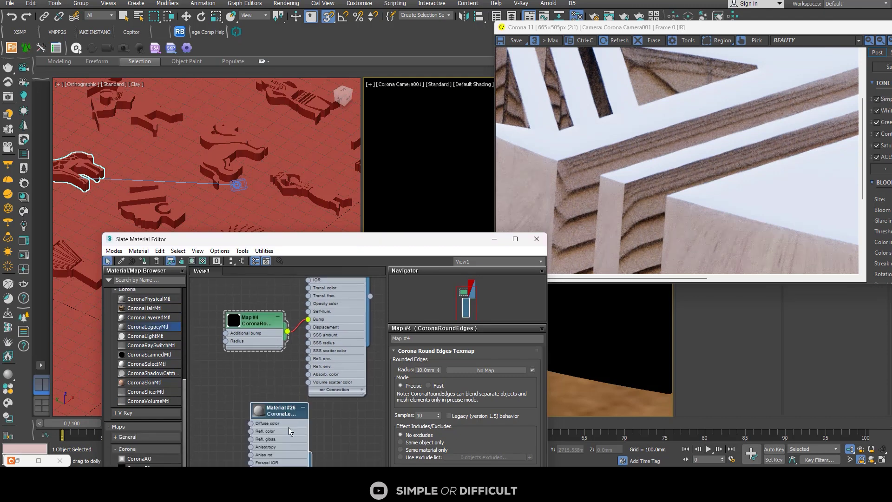
{"action": "middle_click_drag", "start_coordinate": [289, 428], "coordinate": [325, 344]}
Select the fish-shaped icon in the orthographic viewport and assign the new CoronaLegacyMtl to it.
{"action": "scroll", "coordinate": [229, 190], "scroll_direction": "down", "scroll_amount": 5}
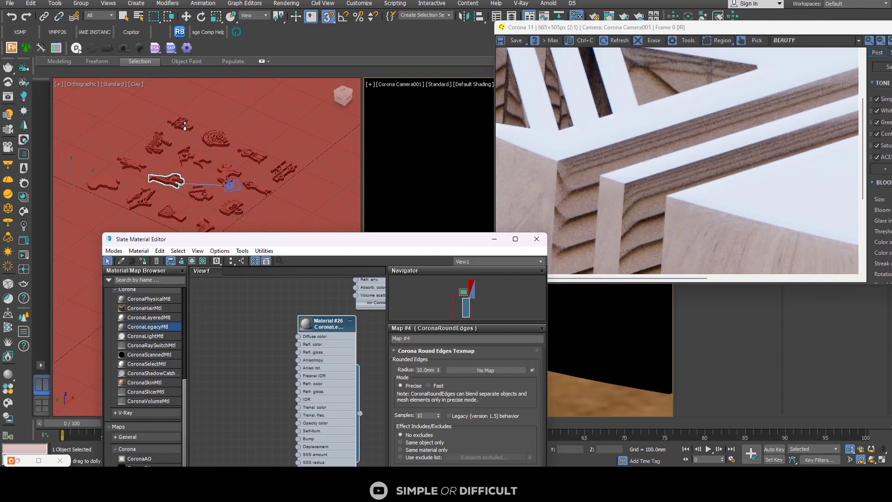
{"action": "scroll", "coordinate": [184, 125], "scroll_direction": "up", "scroll_amount": 6}
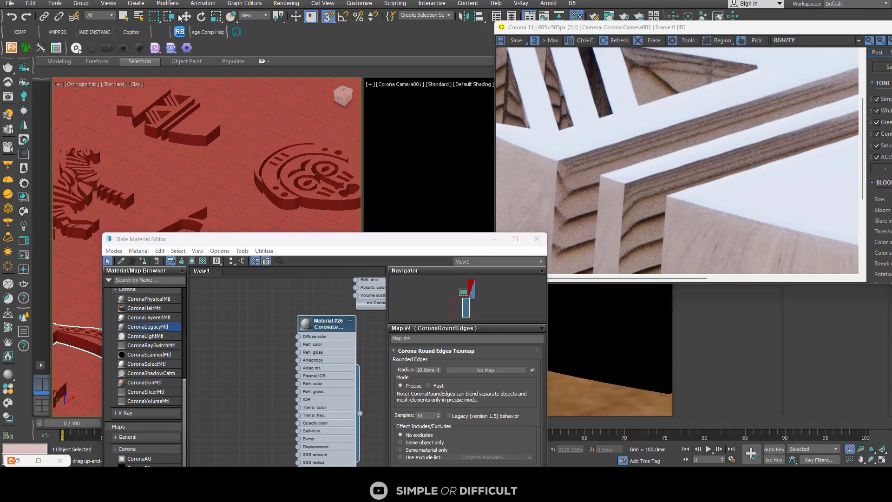
{"action": "key", "text": "q"}
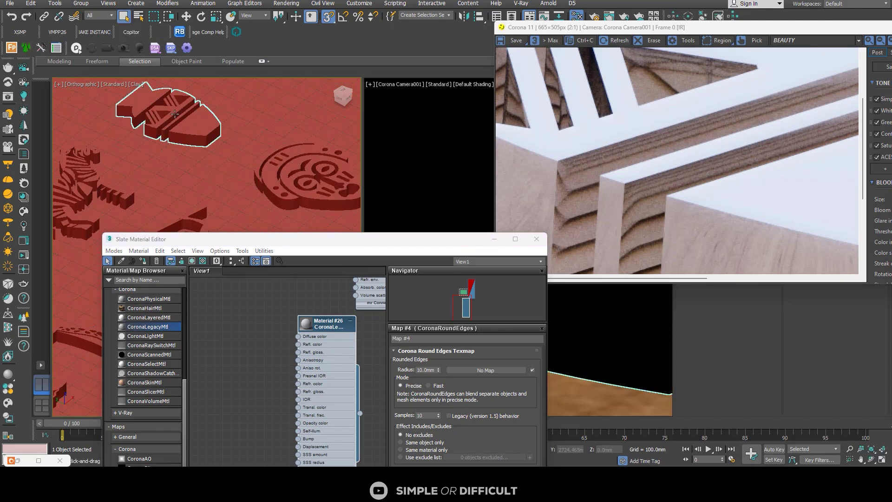
{"action": "left_click", "coordinate": [203, 131]}
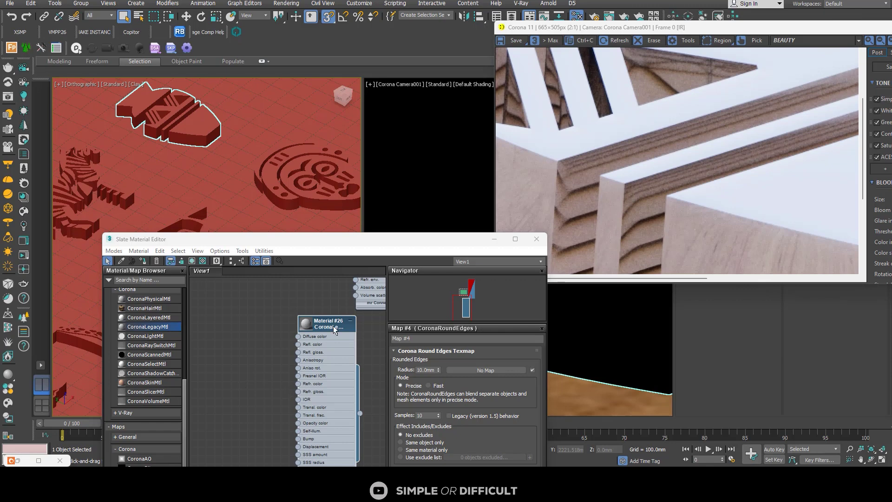
{"action": "left_click", "coordinate": [145, 261]}
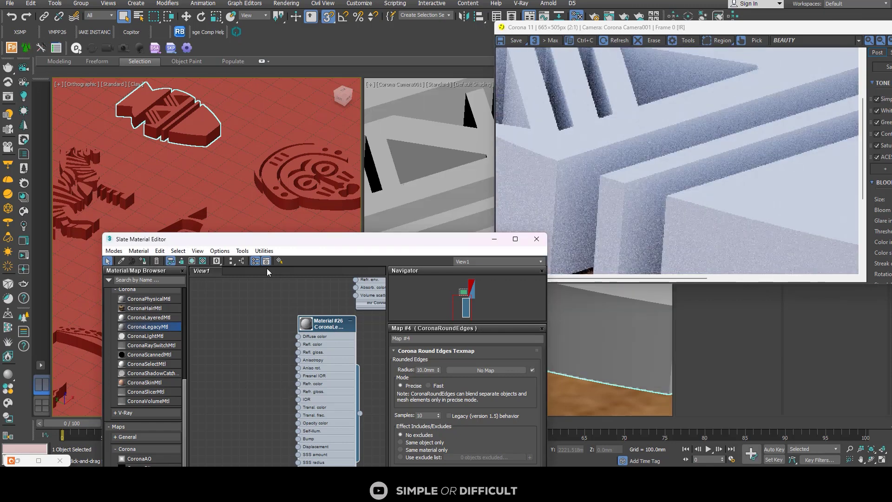
Add a second CoronaRoundEdges map, connect it to the new material's Bump input, and inspect the rendered edges.
{"action": "scroll", "coordinate": [620, 183], "scroll_direction": "up", "scroll_amount": 2}
{"action": "scroll", "coordinate": [325, 333], "scroll_direction": "down", "scroll_amount": 3}
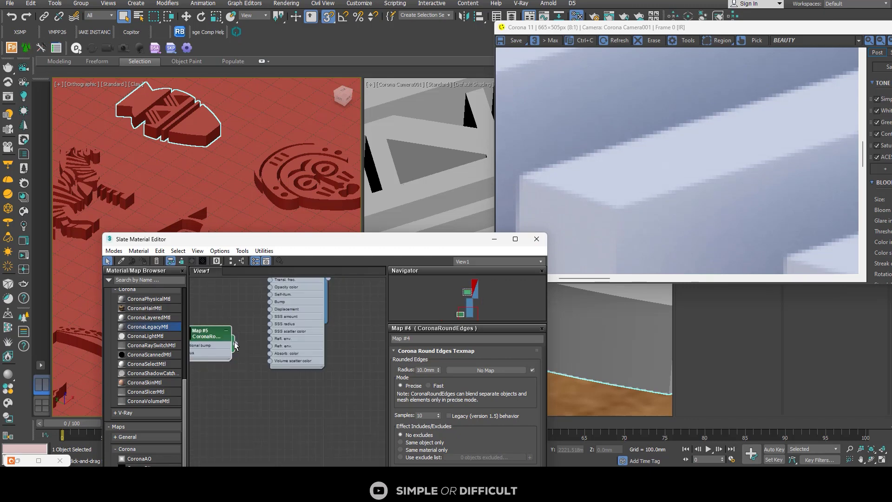
{"action": "left_click_drag", "start_coordinate": [235, 344], "coordinate": [270, 305]}
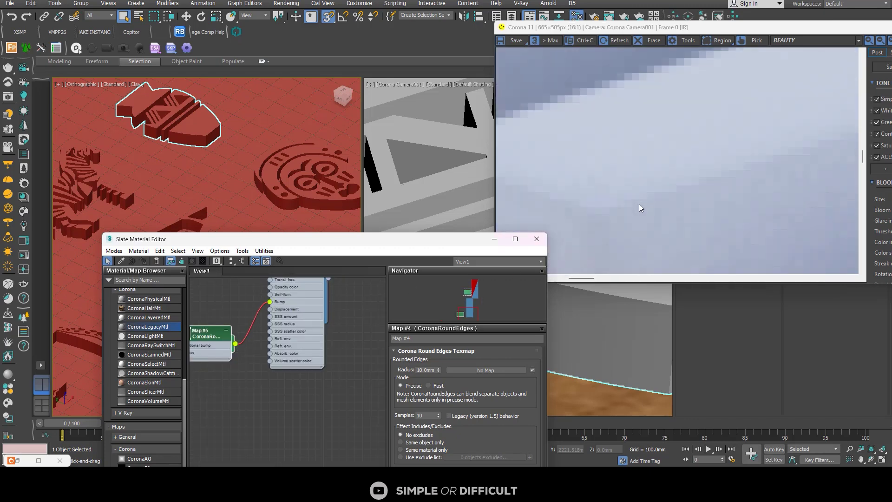
{"action": "scroll", "coordinate": [639, 204], "scroll_direction": "down", "scroll_amount": 3}
{"action": "scroll", "coordinate": [641, 206], "scroll_direction": "up", "scroll_amount": 2}
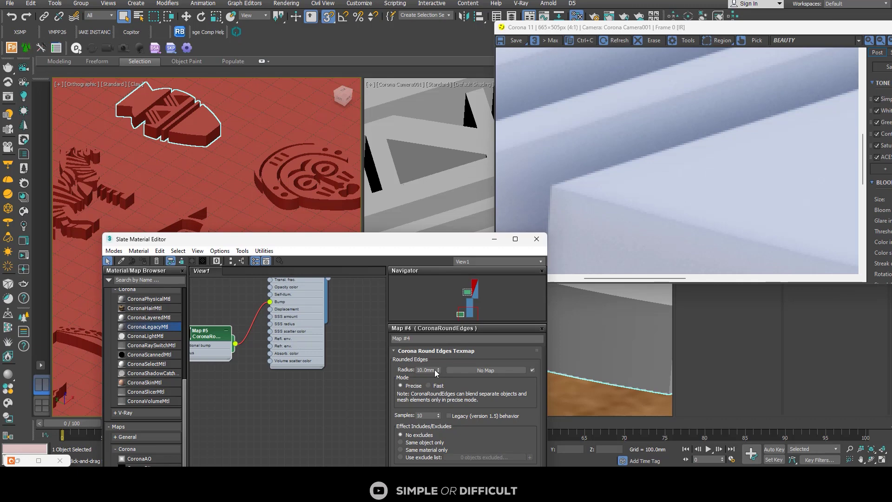
Raise the displayed Map #4 CoronaRoundEdges radius to 29.2 mm and inspect the rendered corners.
{"action": "left_click_drag", "start_coordinate": [438, 371], "coordinate": [446, 311]}
{"action": "scroll", "coordinate": [701, 192], "scroll_direction": "down", "scroll_amount": 1}
{"action": "scroll", "coordinate": [594, 179], "scroll_direction": "up", "scroll_amount": 2}
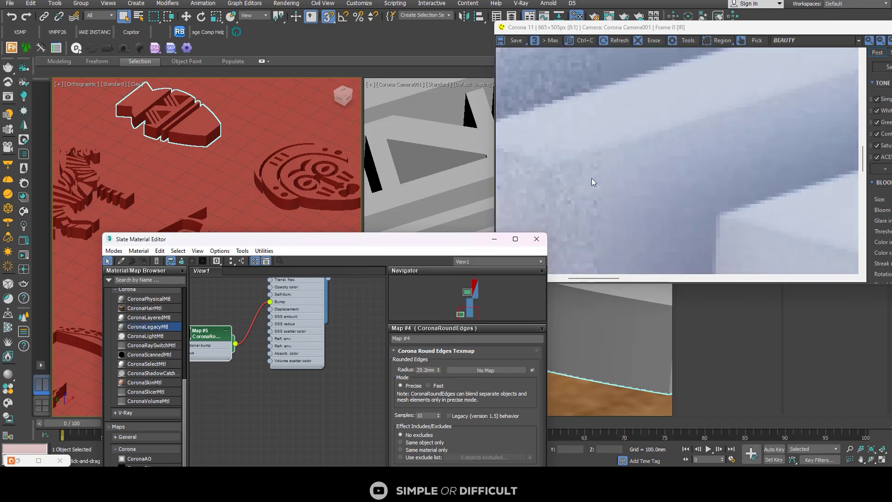
{"action": "scroll", "coordinate": [611, 185], "scroll_direction": "down", "scroll_amount": 2}
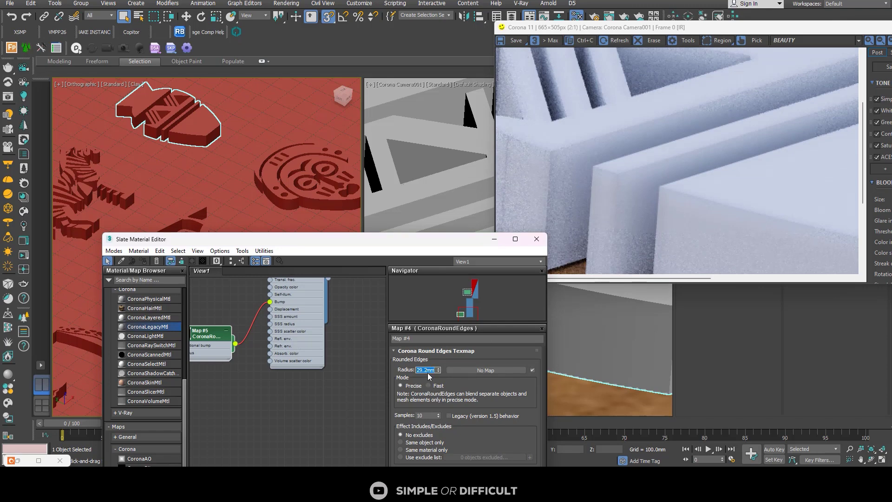
Set the Map #4 CoronaRoundEdges radius to 200 mm and inspect the icon's edges in the render.
{"action": "key", "text": "Return"}
{"action": "scroll", "coordinate": [635, 208], "scroll_direction": "down", "scroll_amount": 2}
{"action": "scroll", "coordinate": [628, 197], "scroll_direction": "up", "scroll_amount": 3}
{"action": "scroll", "coordinate": [614, 209], "scroll_direction": "down", "scroll_amount": 2}
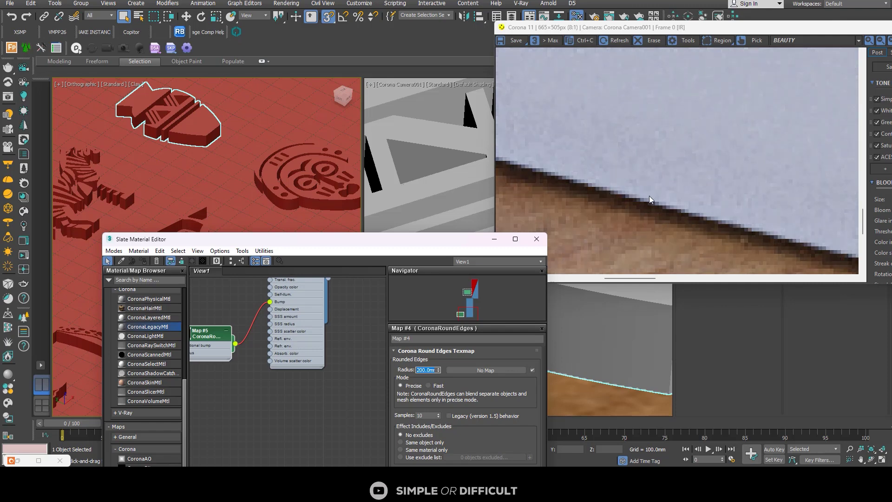
{"action": "scroll", "coordinate": [609, 157], "scroll_direction": "down", "scroll_amount": 2}
{"action": "scroll", "coordinate": [631, 174], "scroll_direction": "up", "scroll_amount": 2}
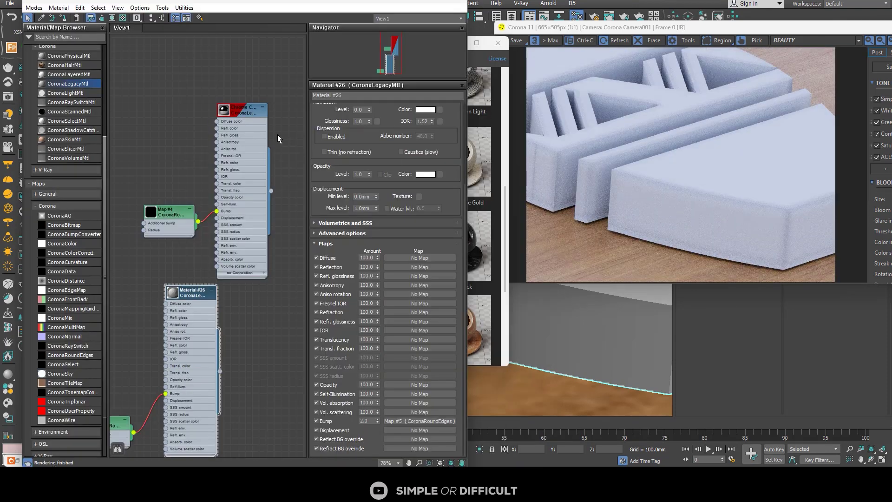
Disconnect Map #4 from the chrome material's Bump input and reconnect it to compare the effect.
{"action": "scroll", "coordinate": [795, 212], "scroll_direction": "up", "scroll_amount": 2}
{"action": "scroll", "coordinate": [750, 201], "scroll_direction": "down", "scroll_amount": 3}
{"action": "scroll", "coordinate": [786, 217], "scroll_direction": "up", "scroll_amount": 1}
{"action": "scroll", "coordinate": [240, 219], "scroll_direction": "up", "scroll_amount": 2}
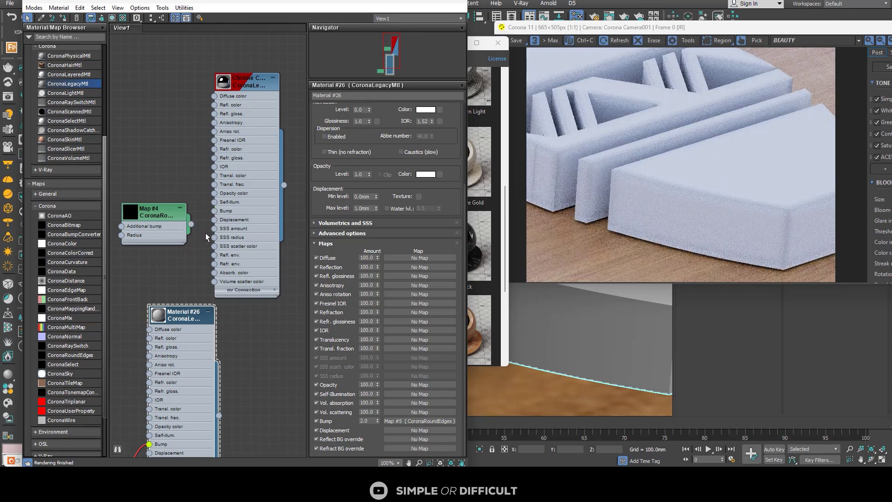
{"action": "scroll", "coordinate": [212, 215], "scroll_direction": "down", "scroll_amount": 3}
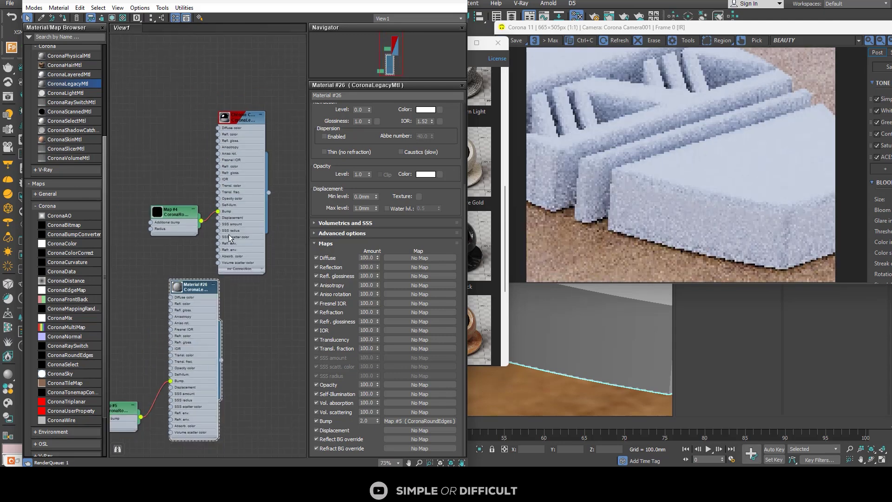
{"action": "scroll", "coordinate": [164, 400], "scroll_direction": "up", "scroll_amount": 3}
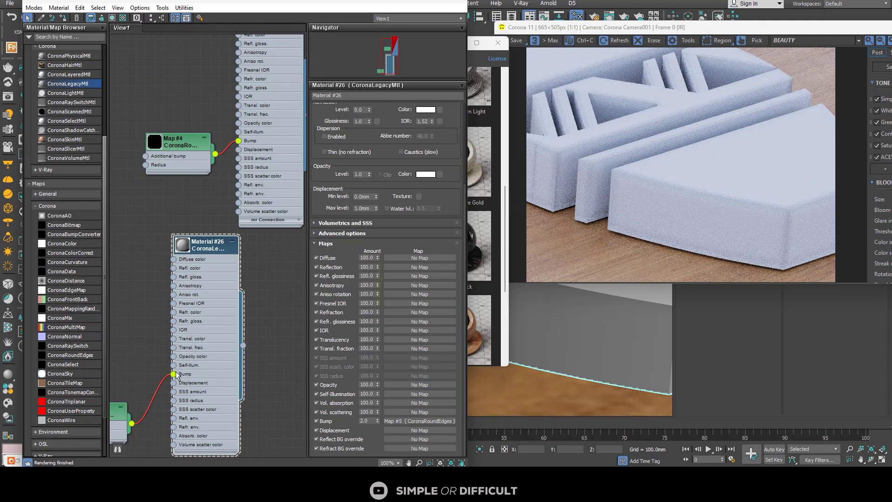
Disconnect Map #5 from Material #26's Bump input, then reconnect it to compare sharp and rounded edges.
{"action": "left_click_drag", "start_coordinate": [175, 374], "coordinate": [162, 387]}
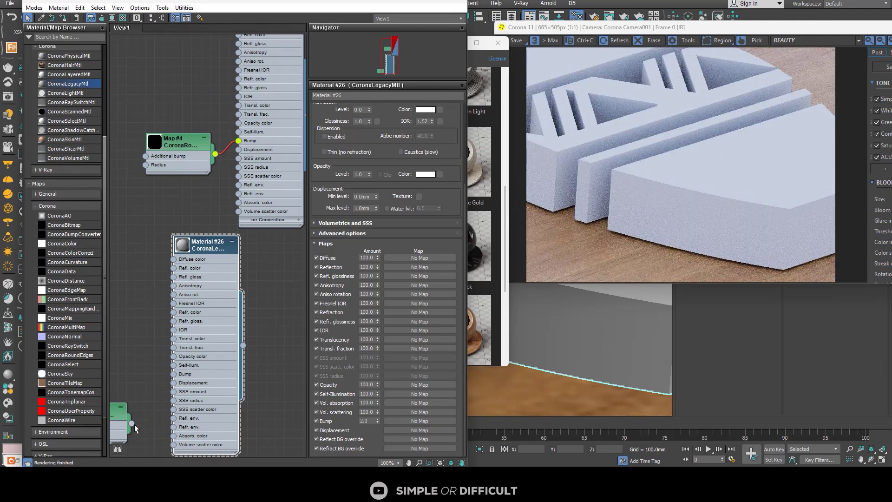
{"action": "left_click_drag", "start_coordinate": [135, 424], "coordinate": [174, 374]}
{"action": "scroll", "coordinate": [237, 260], "scroll_direction": "down", "scroll_amount": 2}
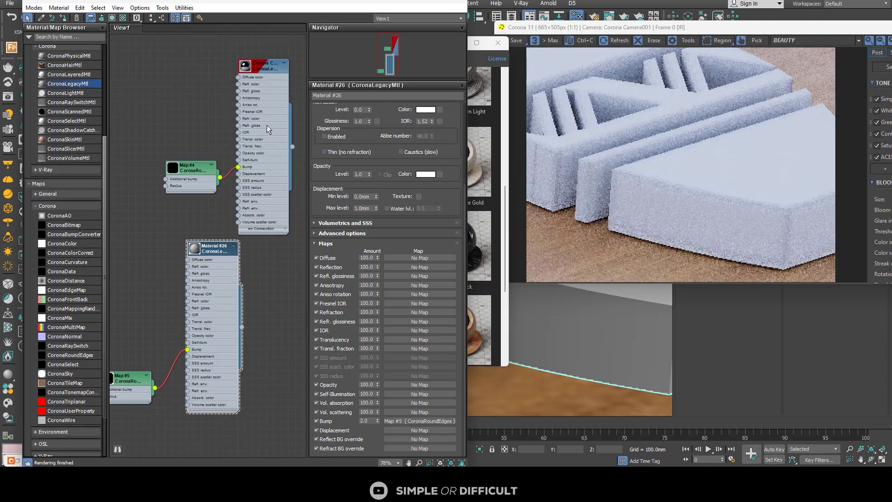
Assign the Chrome Clean material to the selected icon and inspect its edges in the enlarged render.
{"action": "scroll", "coordinate": [268, 129], "scroll_direction": "up", "scroll_amount": 1}
{"action": "double_click", "coordinate": [268, 130]}
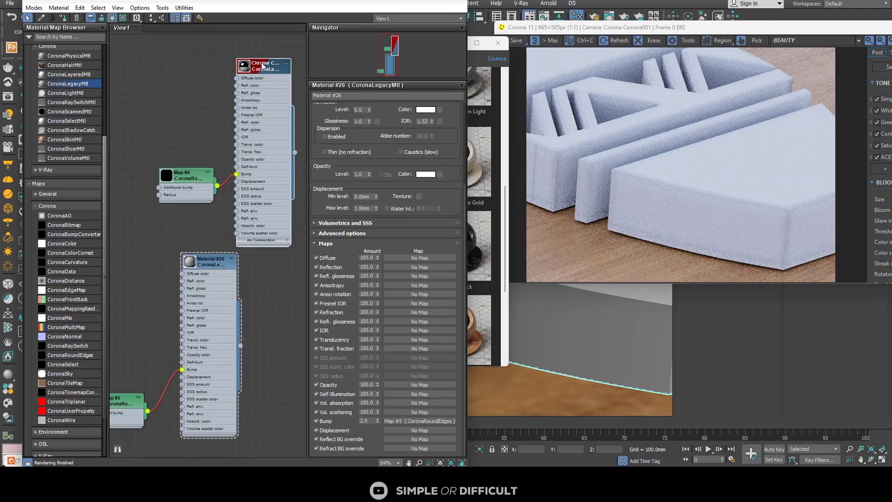
{"action": "left_click", "coordinate": [64, 20]}
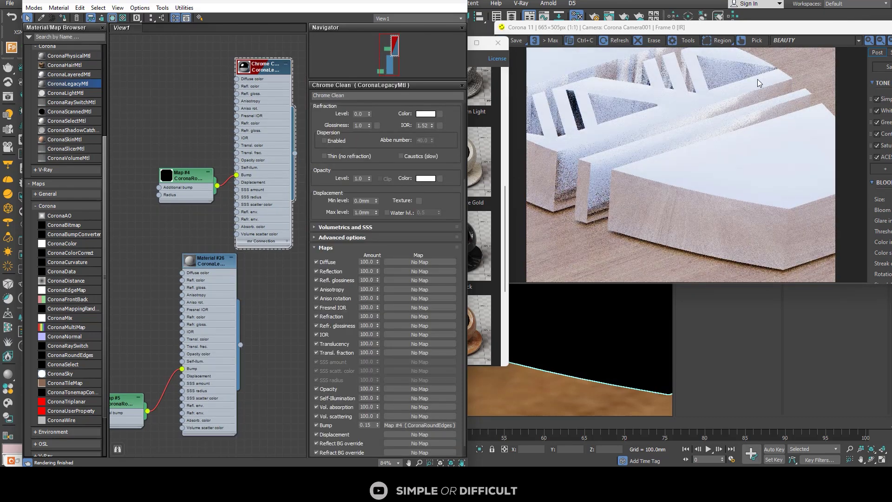
{"action": "left_click_drag", "start_coordinate": [829, 27], "coordinate": [539, 52]}
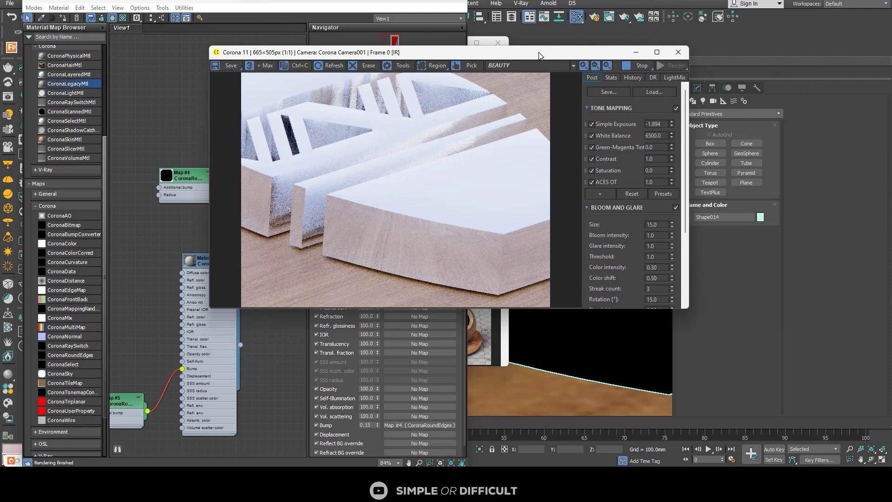
{"action": "left_click", "coordinate": [656, 52]}
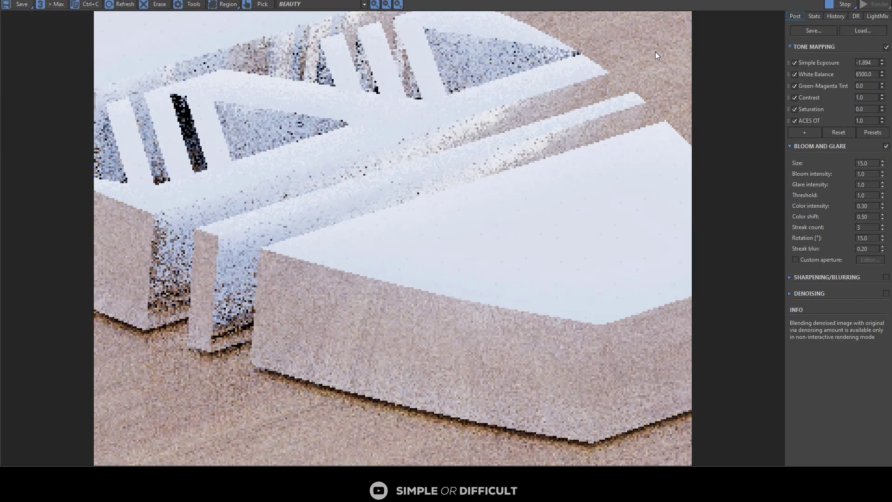
Restore the render window to a smaller size and convert the extruded Shape014 icon to an Editable Poly.
{"action": "left_click_drag", "start_coordinate": [609, 1], "coordinate": [255, 202]}
{"action": "scroll", "coordinate": [622, 180], "scroll_direction": "down", "scroll_amount": 4}
{"action": "scroll", "coordinate": [622, 180], "scroll_direction": "up", "scroll_amount": 3}
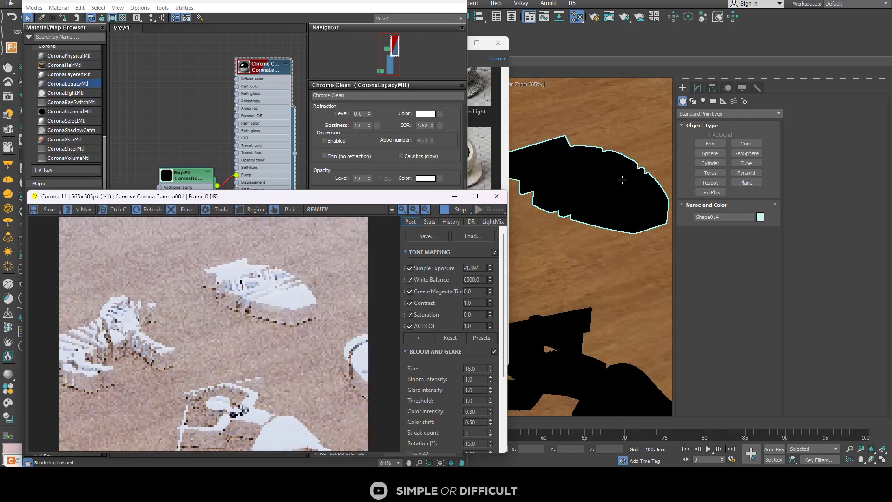
{"action": "left_click", "coordinate": [697, 88]}
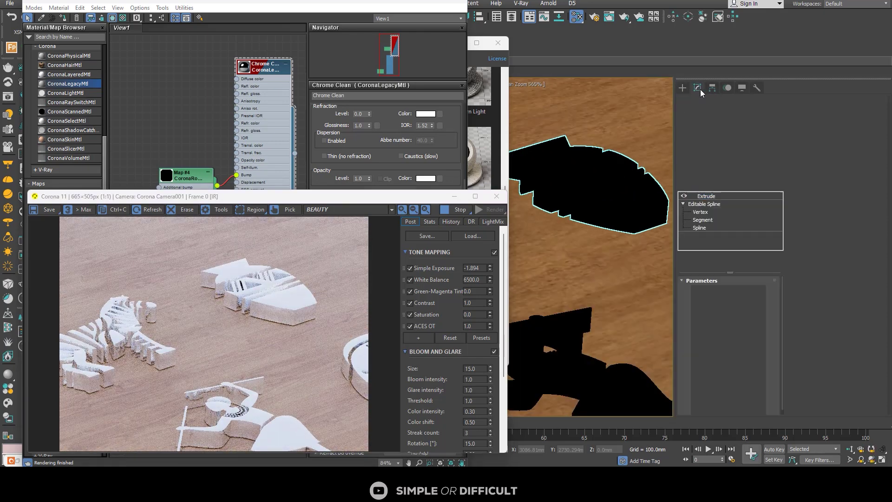
{"action": "left_click", "coordinate": [702, 150]}
{"action": "right_click", "coordinate": [695, 203]}
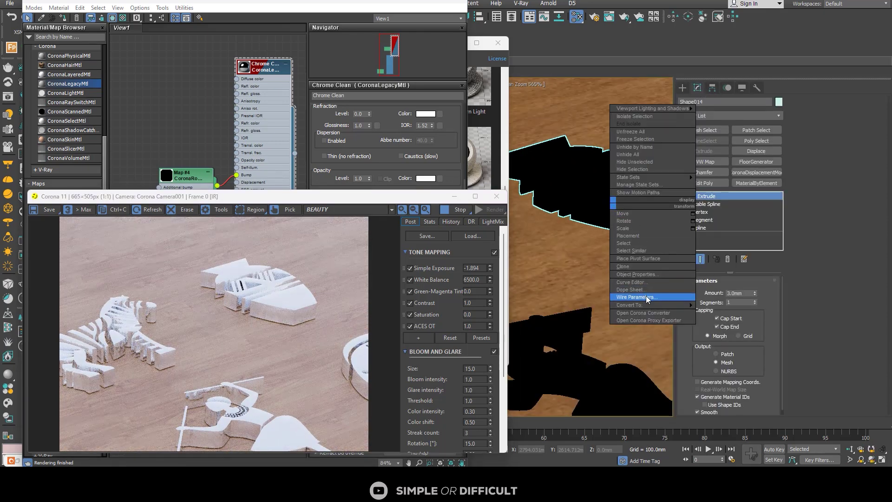
{"action": "mouse_move", "coordinate": [651, 305]}
{"action": "left_click", "coordinate": [727, 312]}
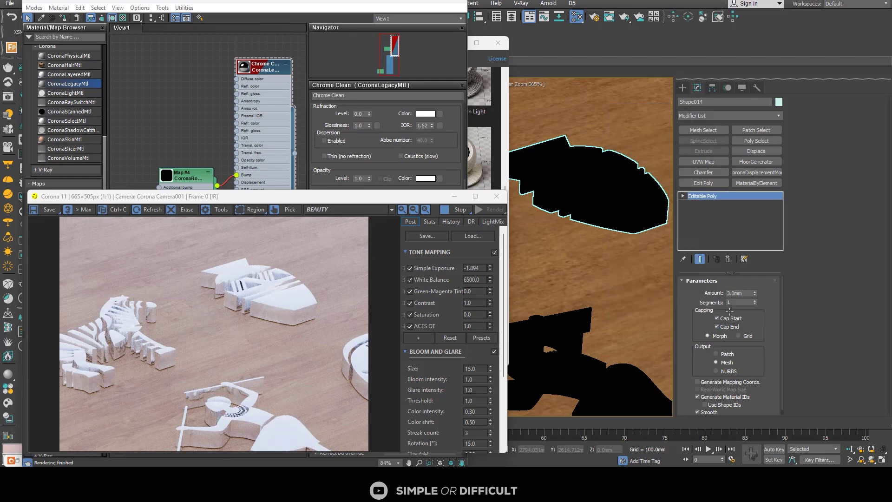
Convert the extruded human figure holding sticks to an Editable Mesh and enlarge the render window to inspect it.
{"action": "scroll", "coordinate": [606, 210], "scroll_direction": "down", "scroll_amount": 2}
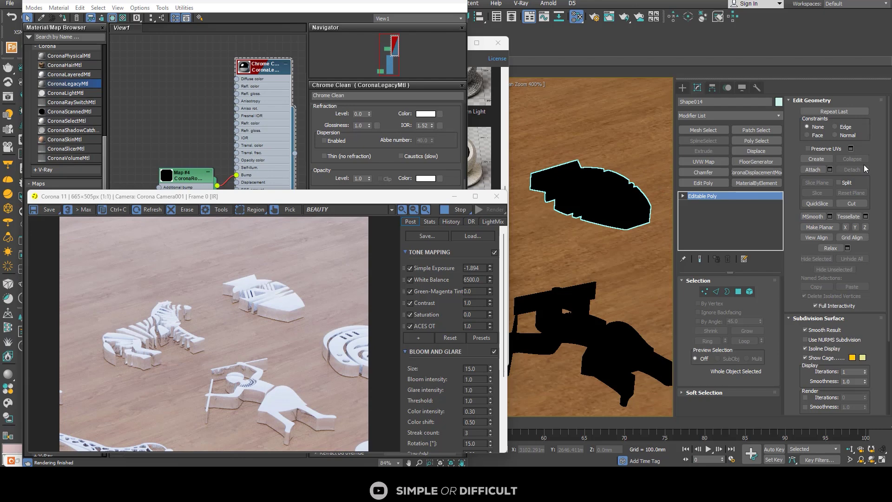
{"action": "left_click", "coordinate": [608, 332]}
{"action": "right_click", "coordinate": [608, 332]}
{"action": "mouse_move", "coordinate": [661, 433]}
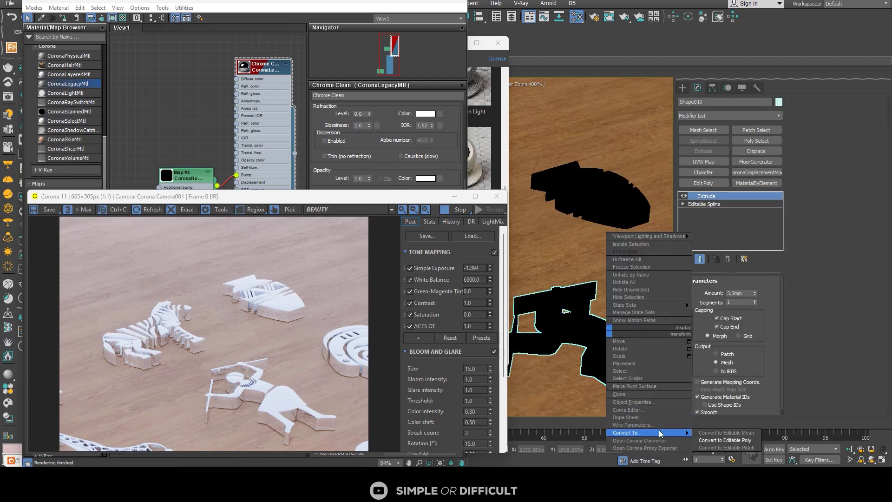
{"action": "left_click", "coordinate": [725, 433]}
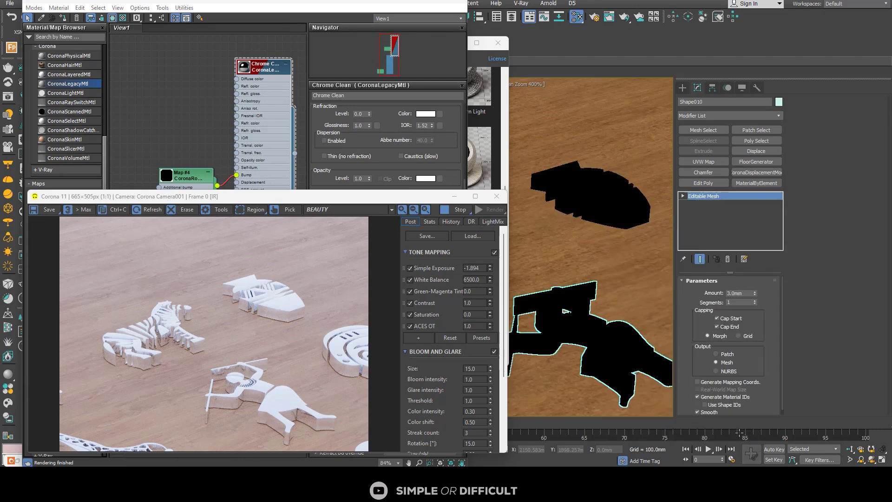
{"action": "left_click", "coordinate": [474, 198]}
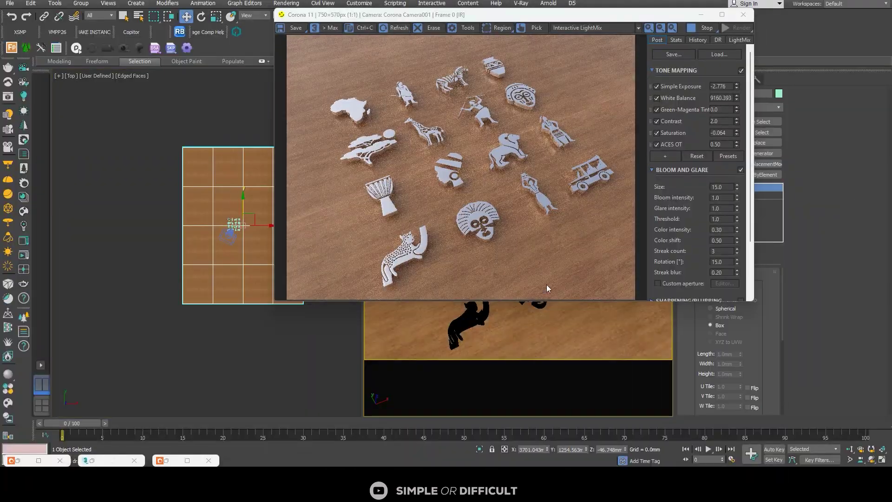
Open the material editor and set the render's Simple Exposure to -2.145.
{"action": "key", "text": "m"}
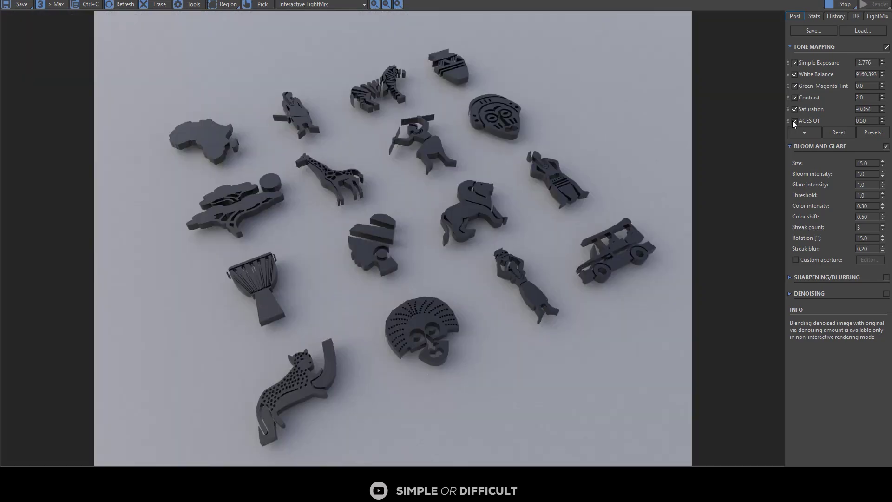
{"action": "left_click", "coordinate": [793, 121]}
{"action": "left_click", "coordinate": [794, 121]}
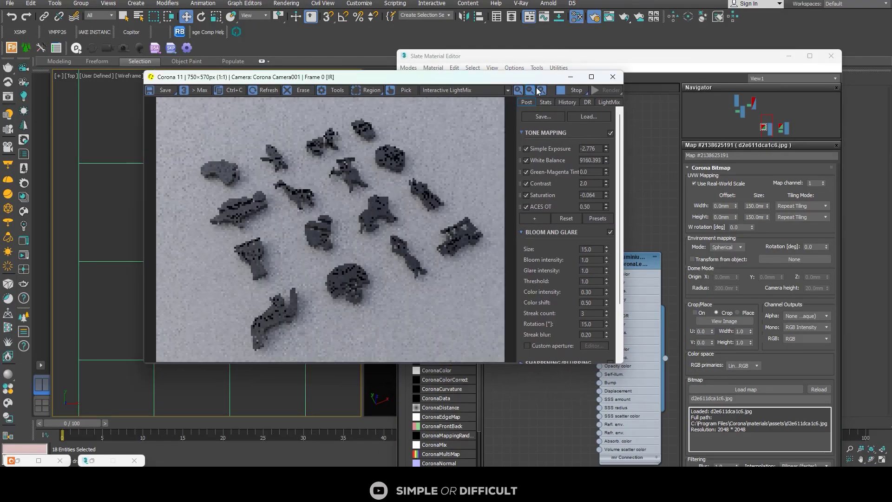
{"action": "key", "text": "super+a"}
{"action": "left_click", "coordinate": [572, 101]}
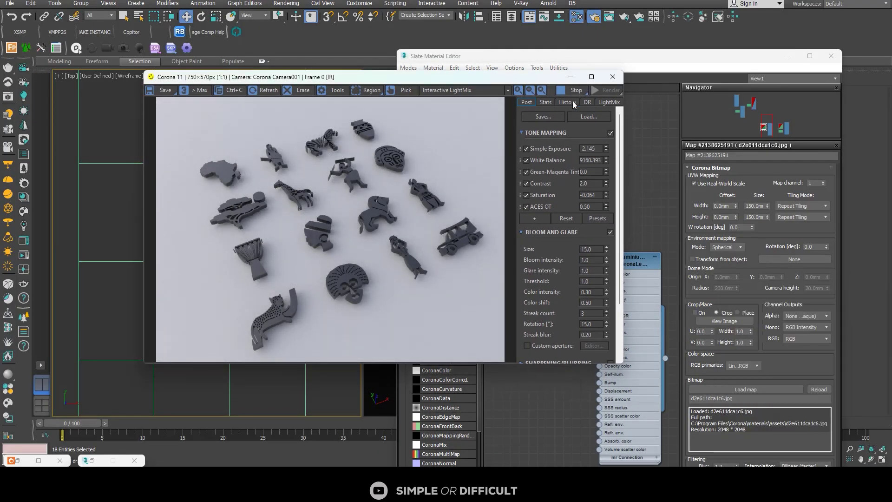